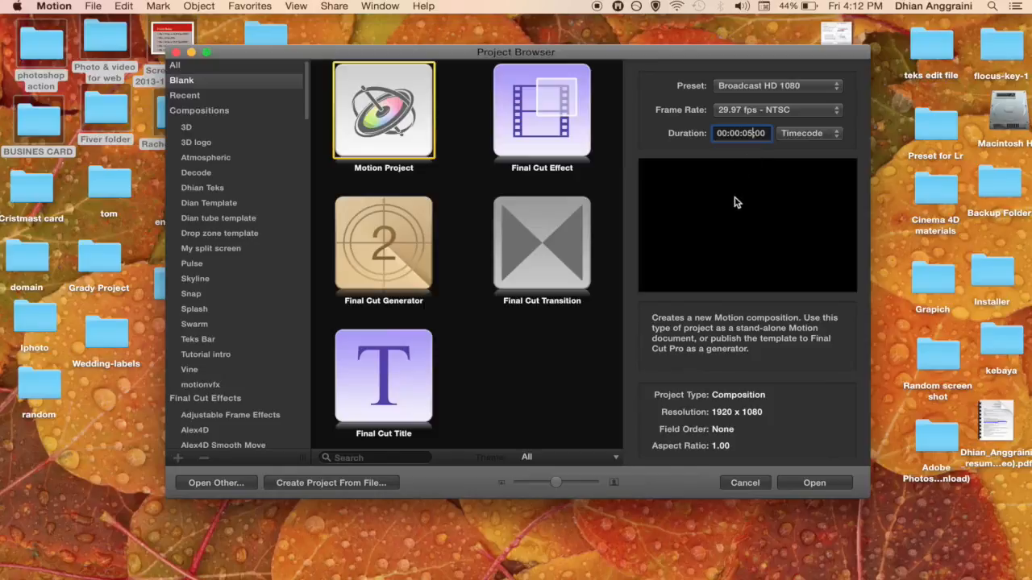
# Step: Create the Motion project at Broadcast HD 1080, 29.97 fps, 5 seconds long
pyautogui.press('Return')
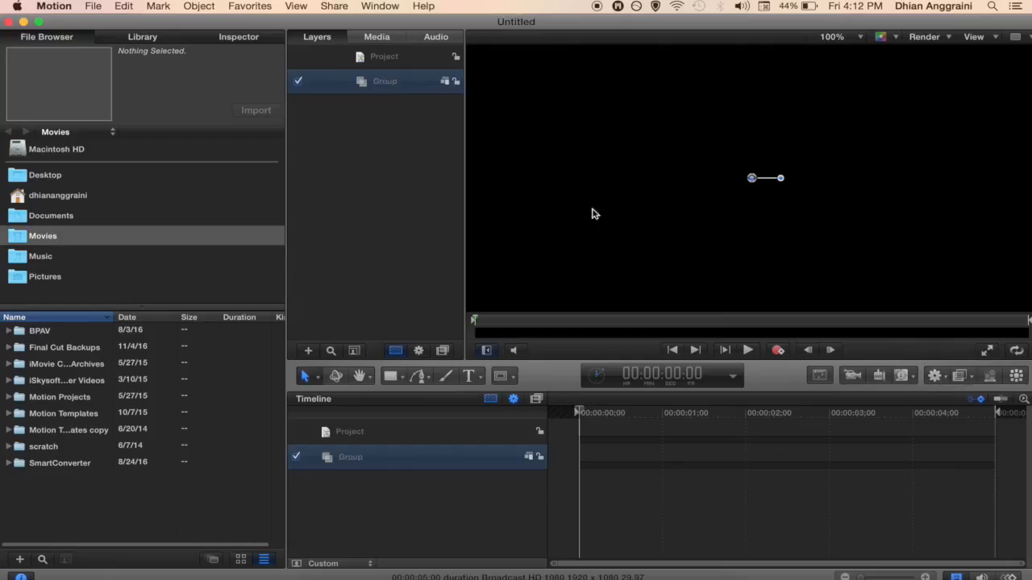
# Step: Select the Rectangle tool and set the canvas zoom to Fit
pyautogui.click(391, 376)
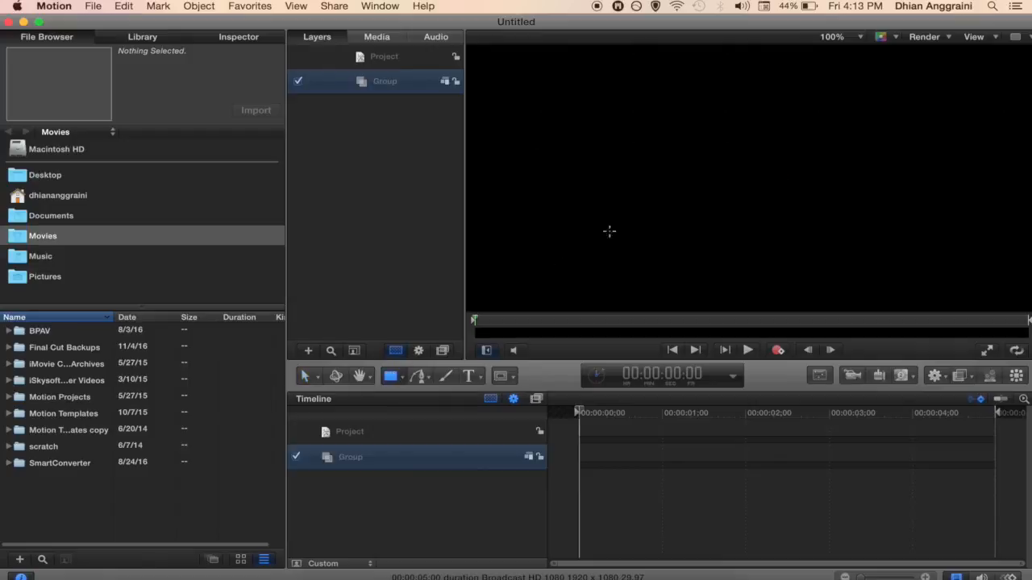
pyautogui.click(861, 40)
pyautogui.click(837, 53)
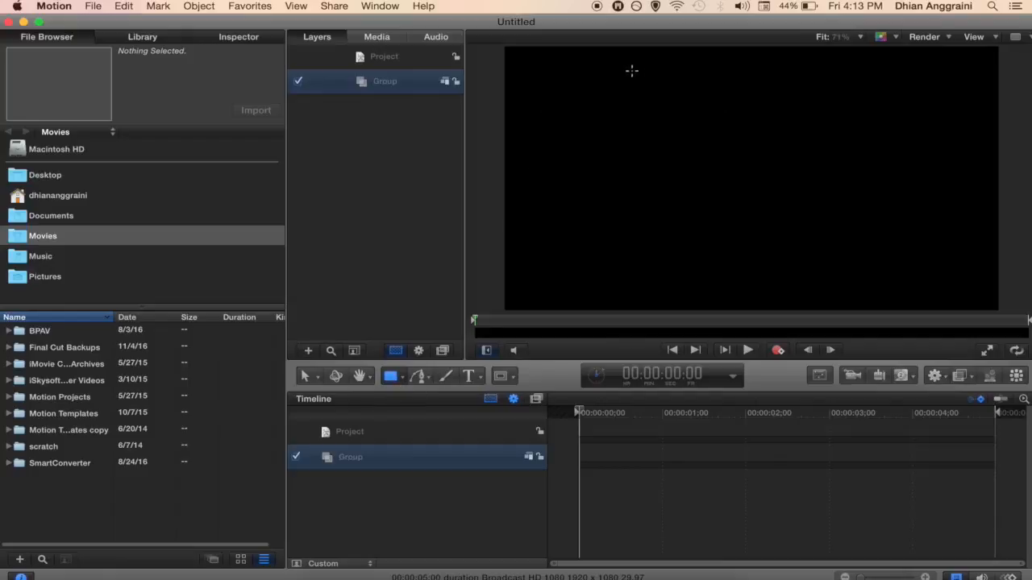
# Step: Draw a white rectangle on the canvas and narrow it from both sides
pyautogui.moveTo(631, 78); pyautogui.dragTo(867, 288)
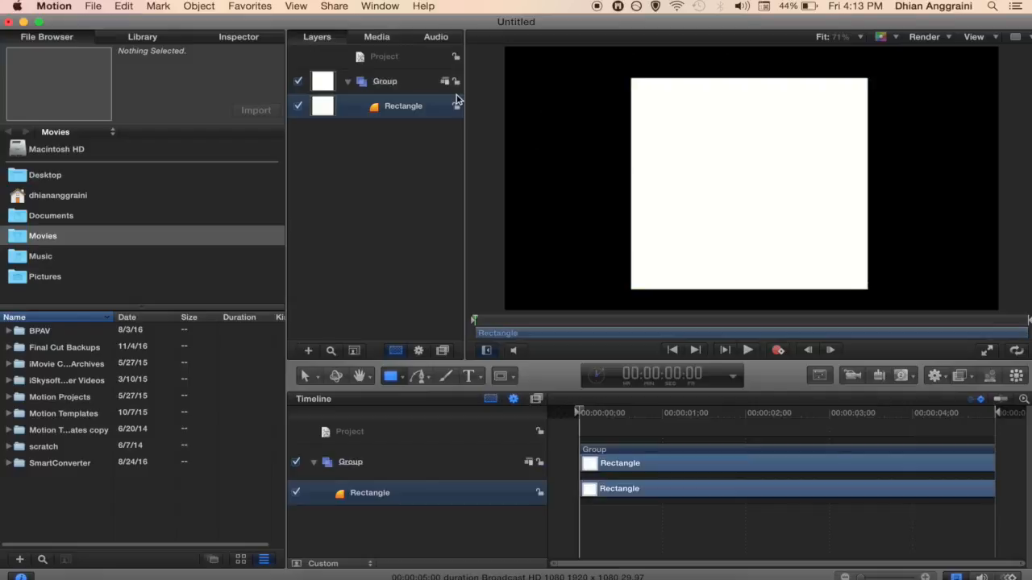
pyautogui.click(386, 84)
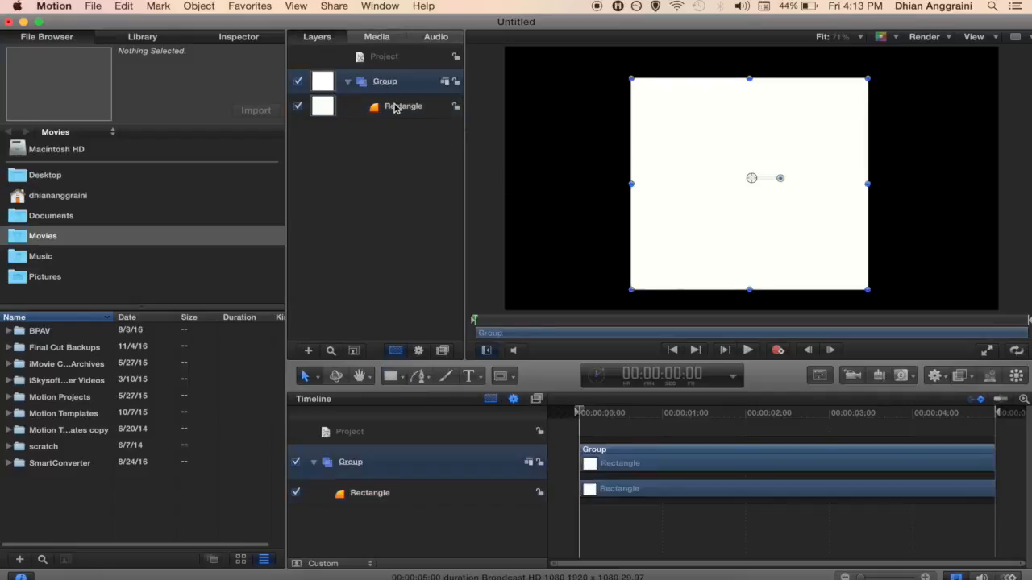
pyautogui.click(395, 109)
pyautogui.moveTo(691, 173); pyautogui.dragTo(703, 175)
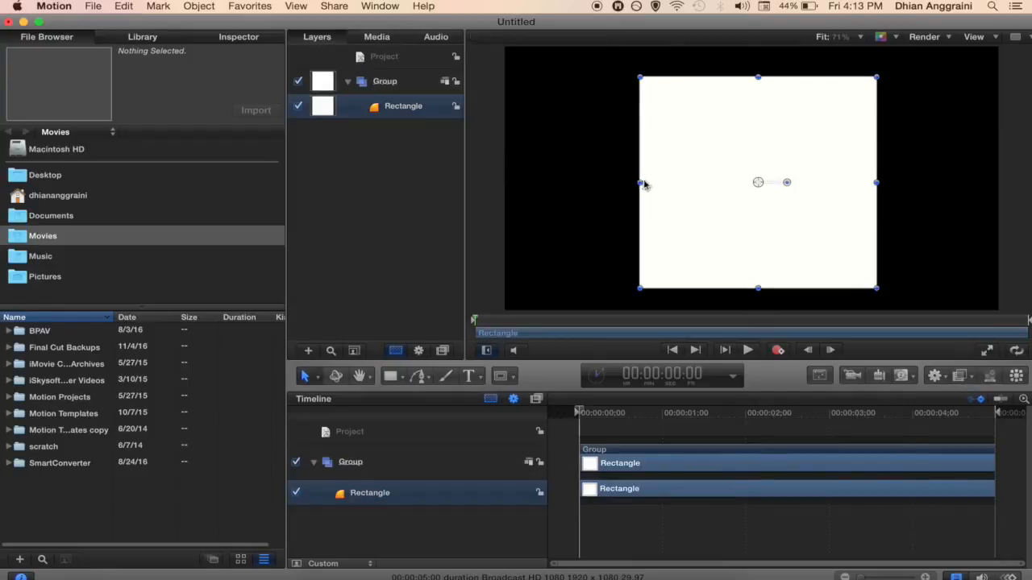
pyautogui.moveTo(638, 181); pyautogui.dragTo(661, 182)
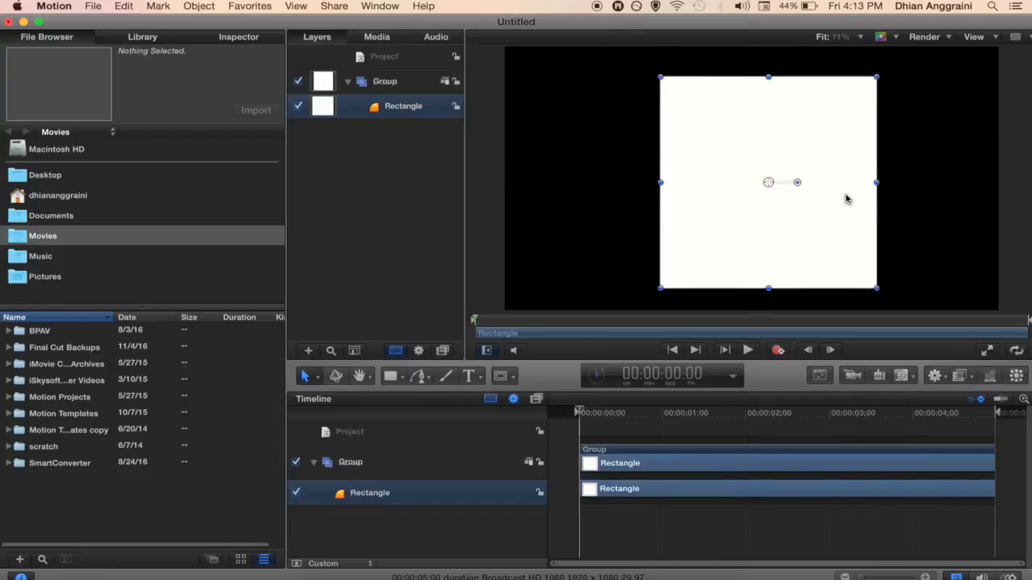
pyautogui.moveTo(876, 183); pyautogui.dragTo(860, 183)
# Step: Trim the rectangle's top, recentre it vertically, narrow its left side further, and reselect the Rectangle tool
pyautogui.moveTo(762, 79); pyautogui.dragTo(763, 85)
pyautogui.moveTo(723, 153); pyautogui.dragTo(722, 146)
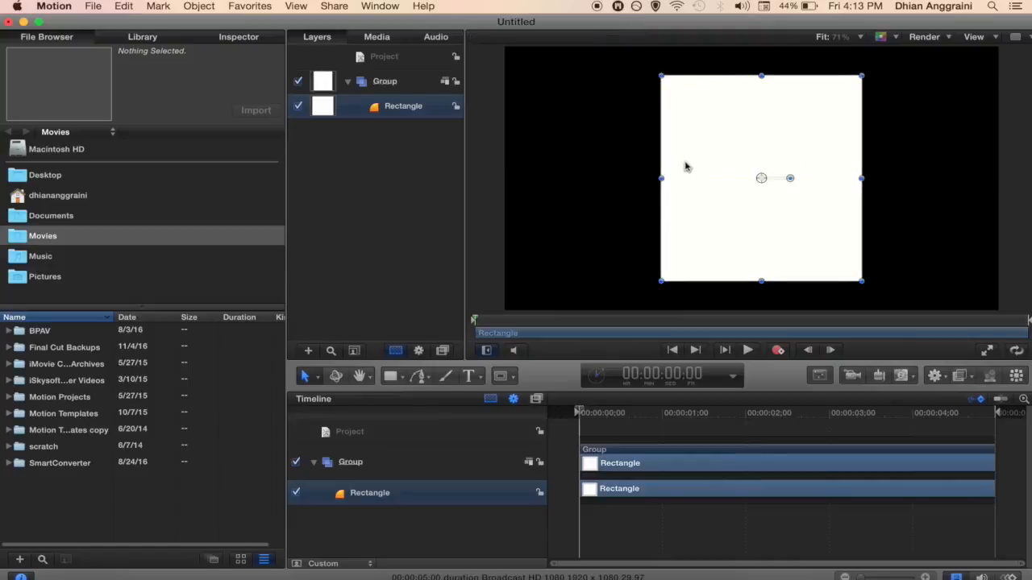
pyautogui.moveTo(661, 179); pyautogui.dragTo(676, 184)
pyautogui.click(702, 208)
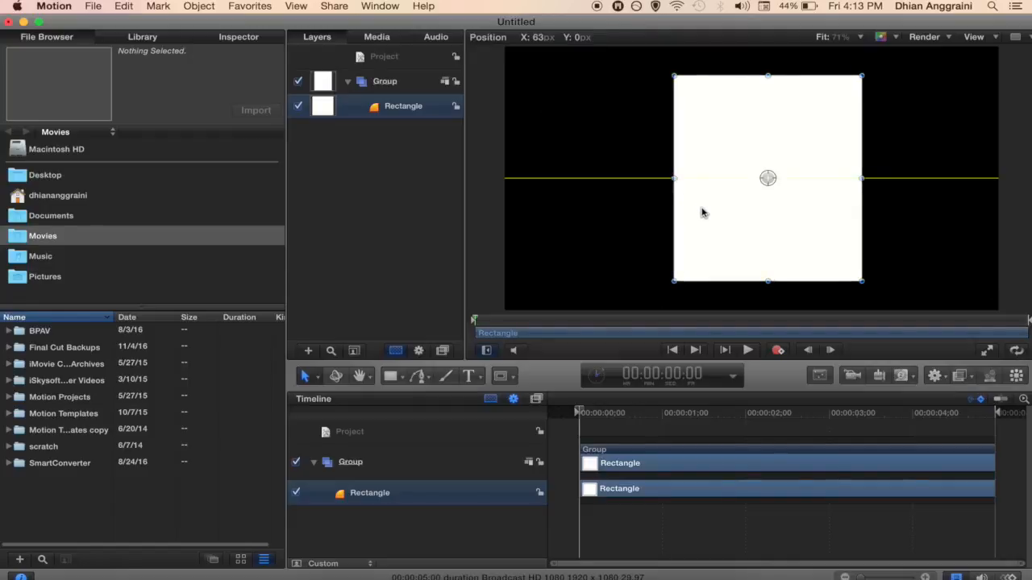
pyautogui.click(379, 166)
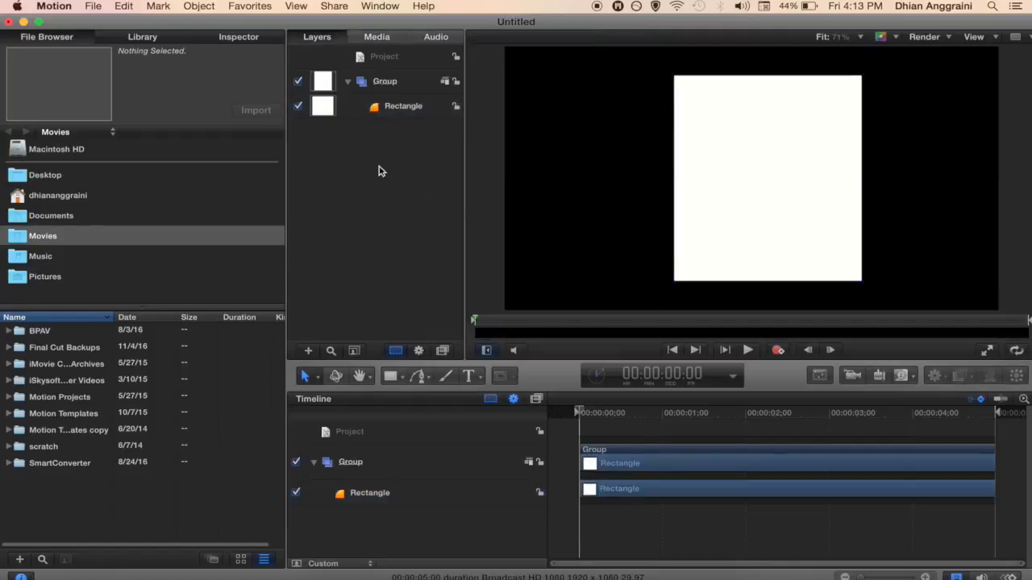
pyautogui.click(396, 111)
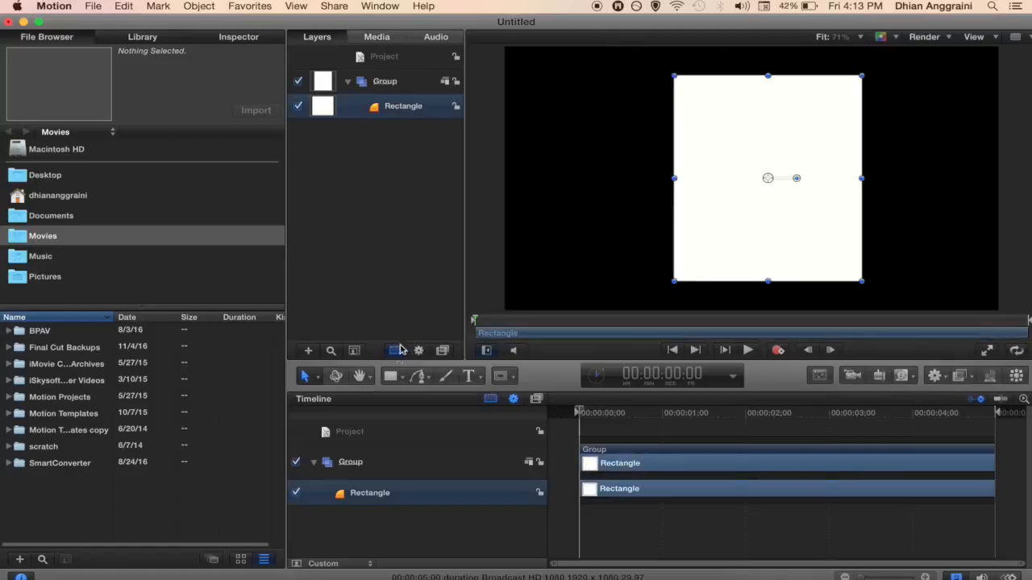
pyautogui.click(390, 378)
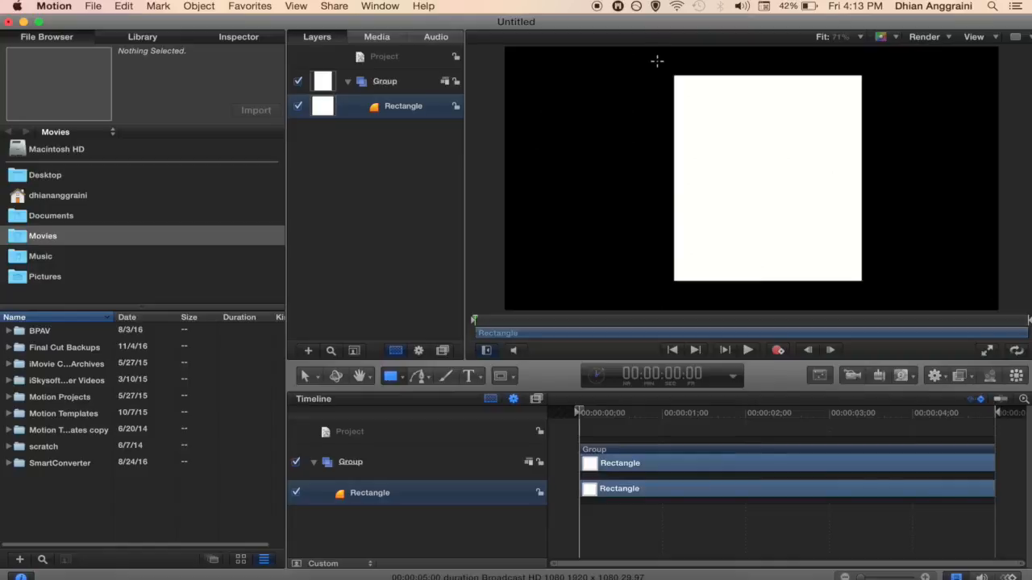
# Step: Draw a larger rectangle around the box with fill off and a white outline of width 5
pyautogui.moveTo(659, 61); pyautogui.dragTo(874, 297)
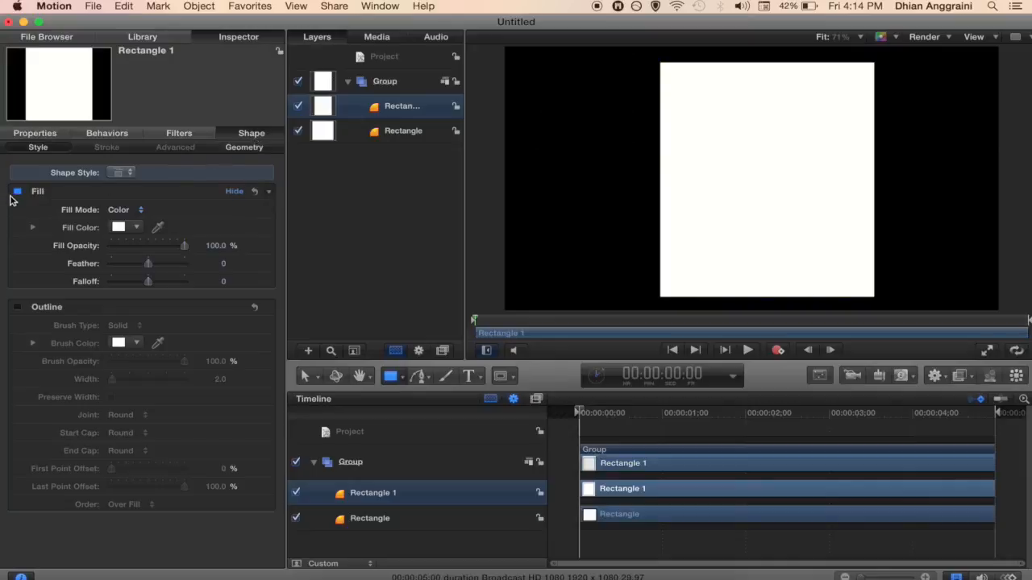
pyautogui.click(17, 192)
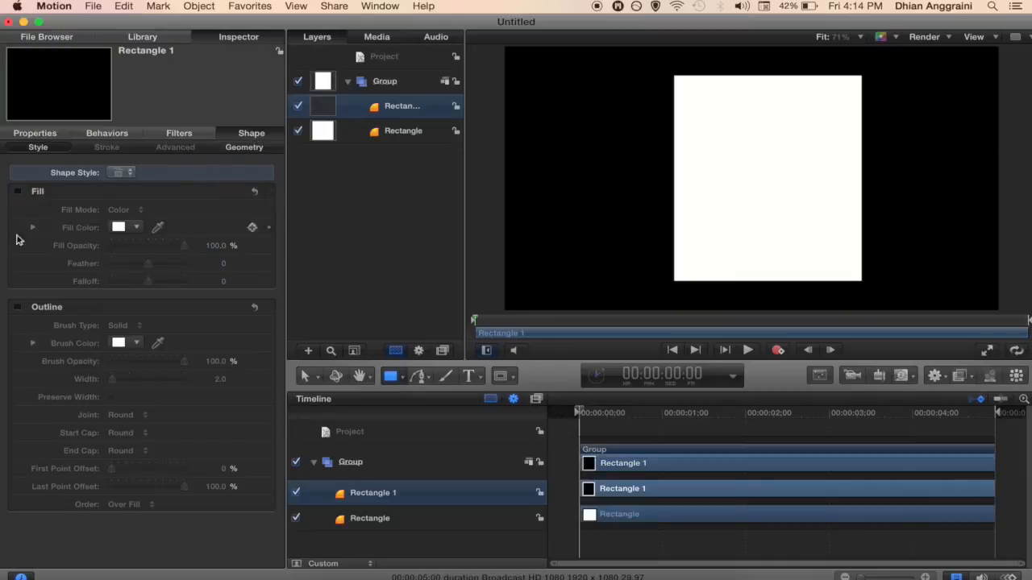
pyautogui.click(18, 308)
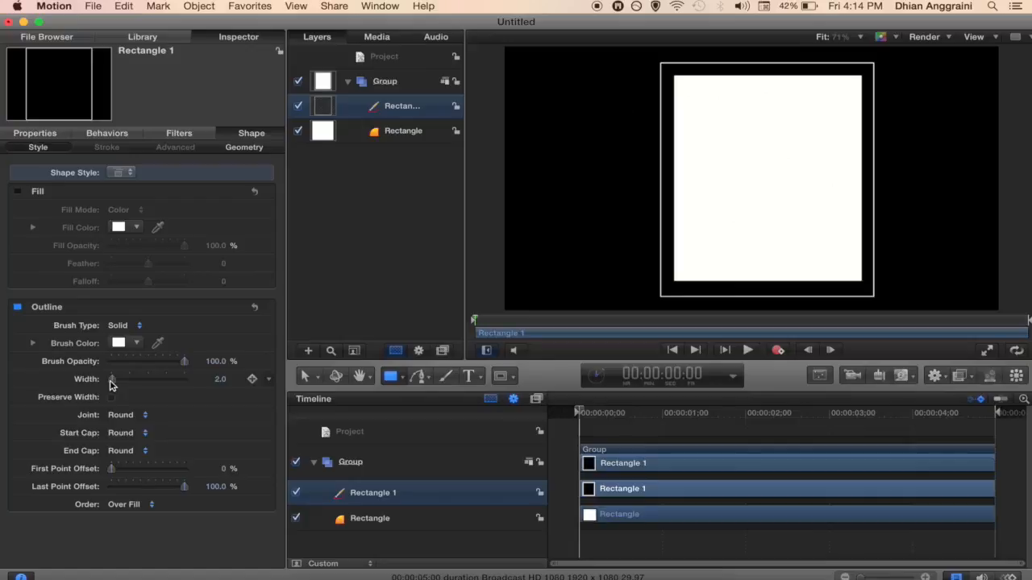
pyautogui.moveTo(112, 385); pyautogui.dragTo(114, 385)
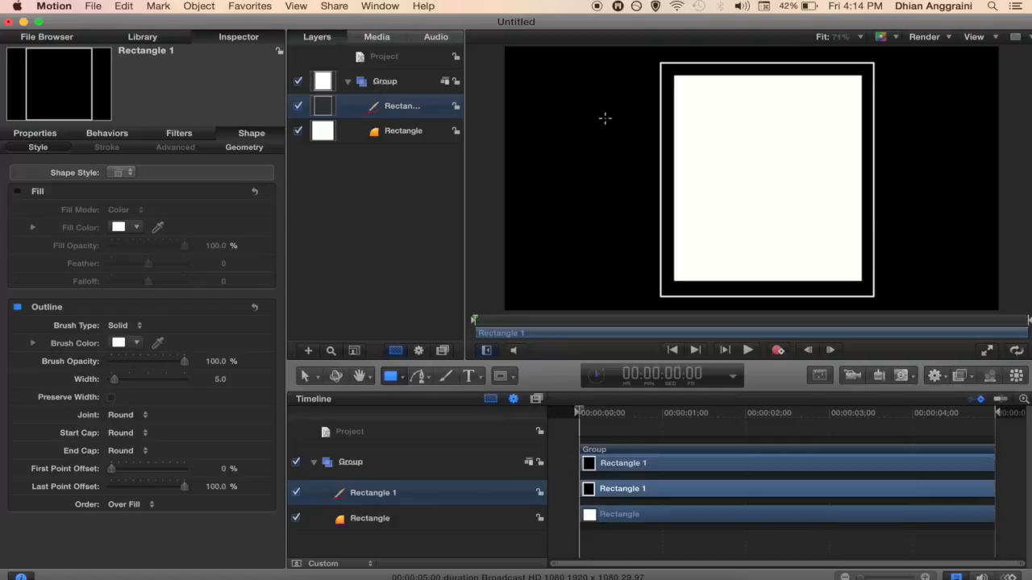
pyautogui.click(400, 132)
pyautogui.click(397, 108)
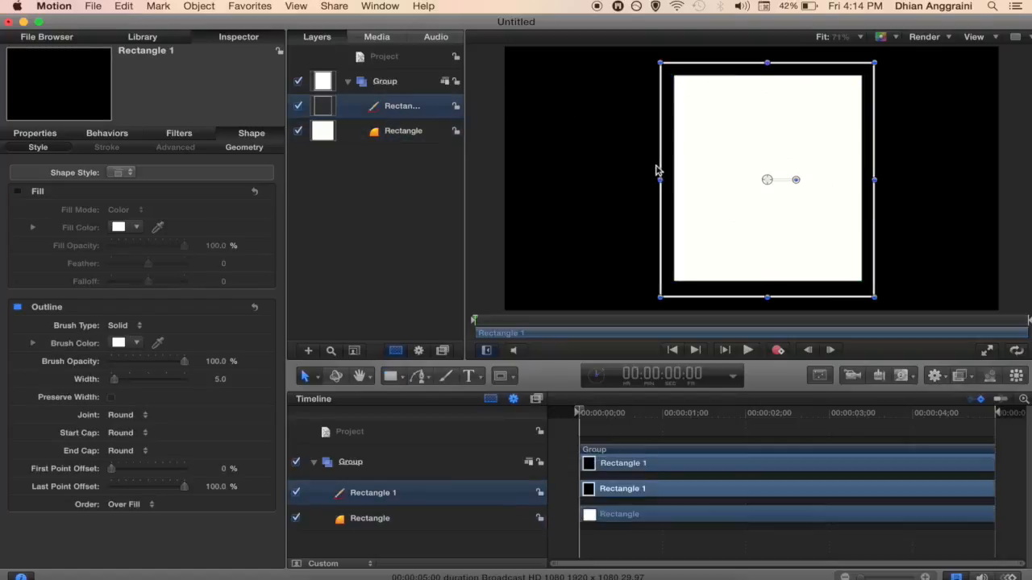
pyautogui.moveTo(661, 180); pyautogui.dragTo(663, 179)
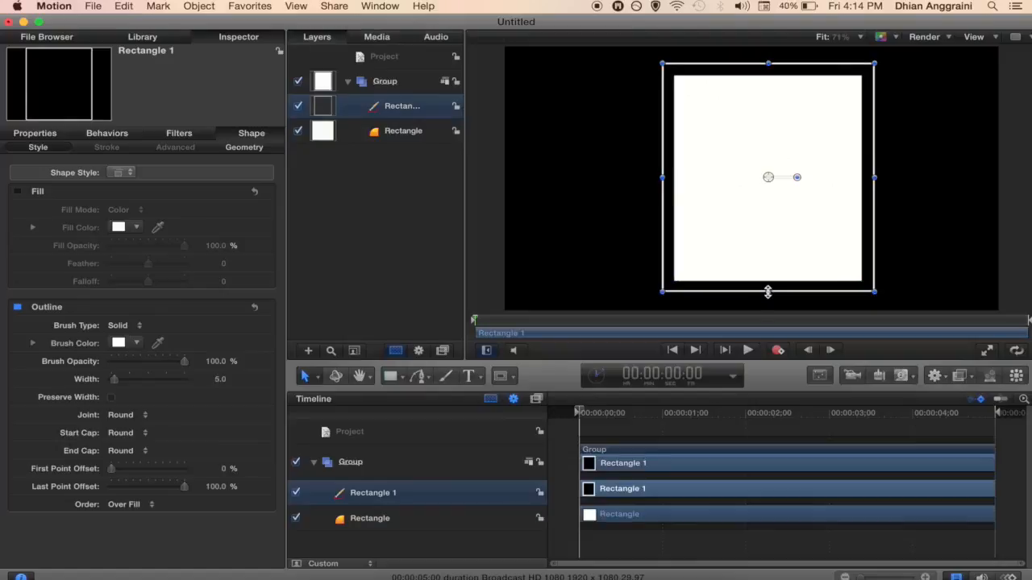
# Step: Rename the group holding both rectangles to 'Ractangle'
pyautogui.click(377, 84)
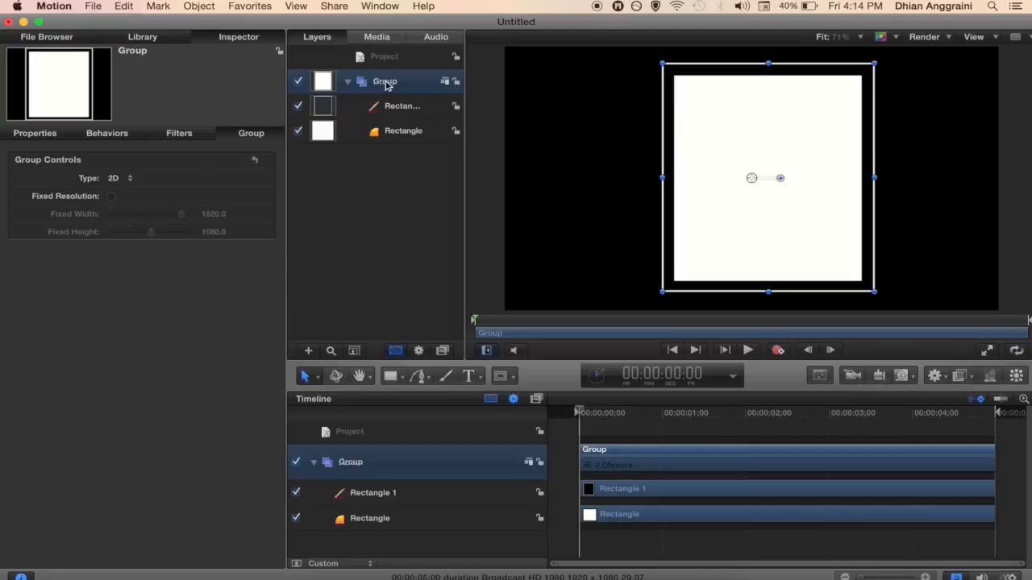
pyautogui.doubleClick(385, 83)
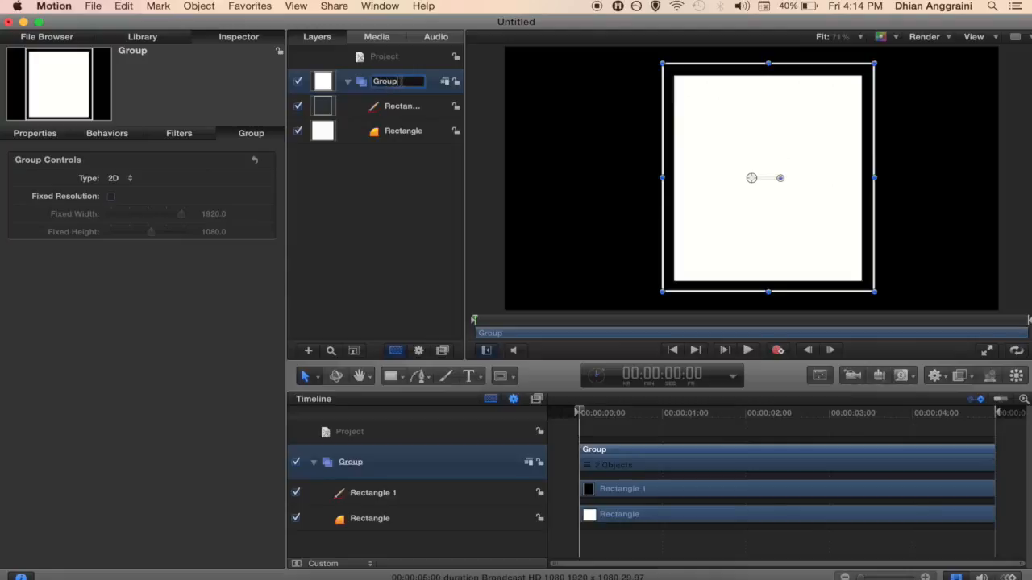
pyautogui.press('BackSpace')
pyautogui.press('BackSpace')
pyautogui.press('BackSpace')
pyautogui.press('BackSpace')
pyautogui.press('BackSpace')
pyautogui.write('Ractangle')
pyautogui.click(415, 179)
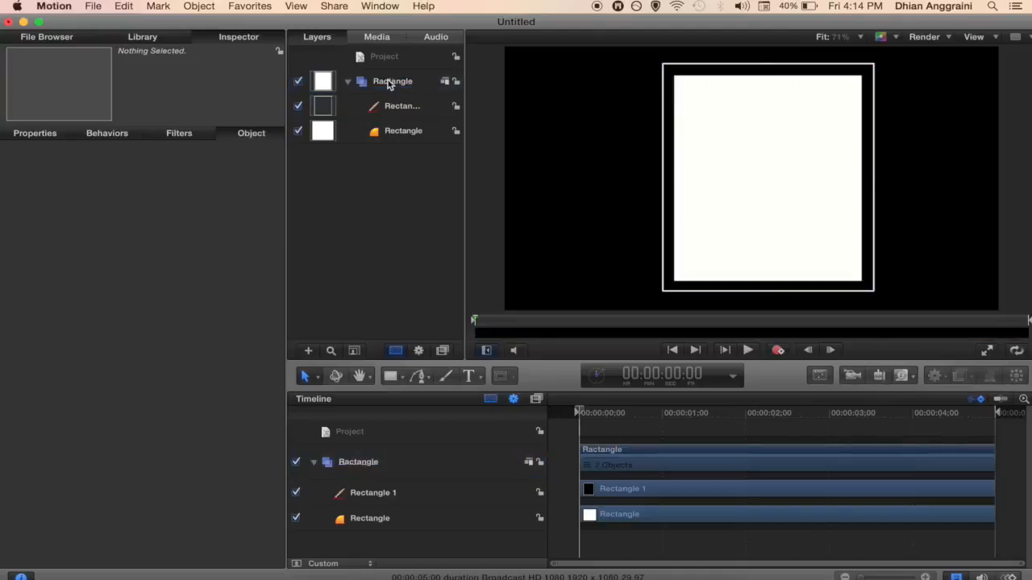
pyautogui.click(388, 80)
pyautogui.click(380, 59)
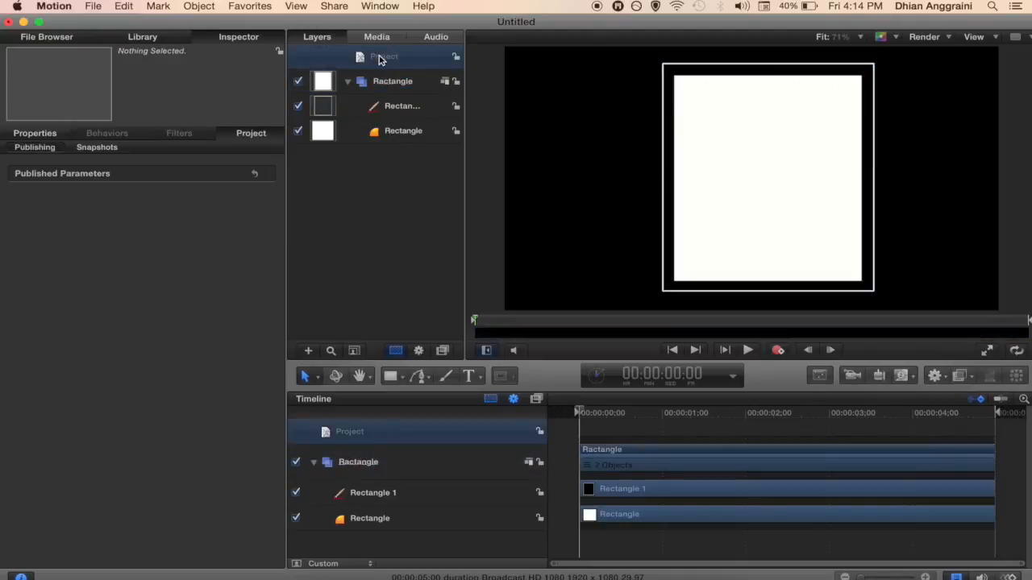
# Step: Add a new group named 'Line' via Object > New Group and switch the shape tool to Line
pyautogui.click(199, 7)
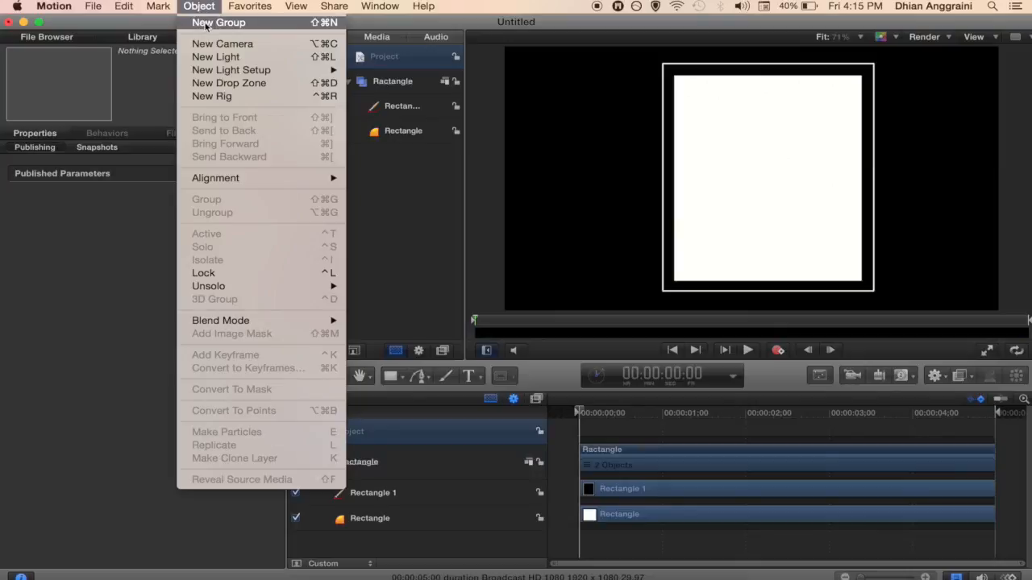
pyautogui.click(208, 24)
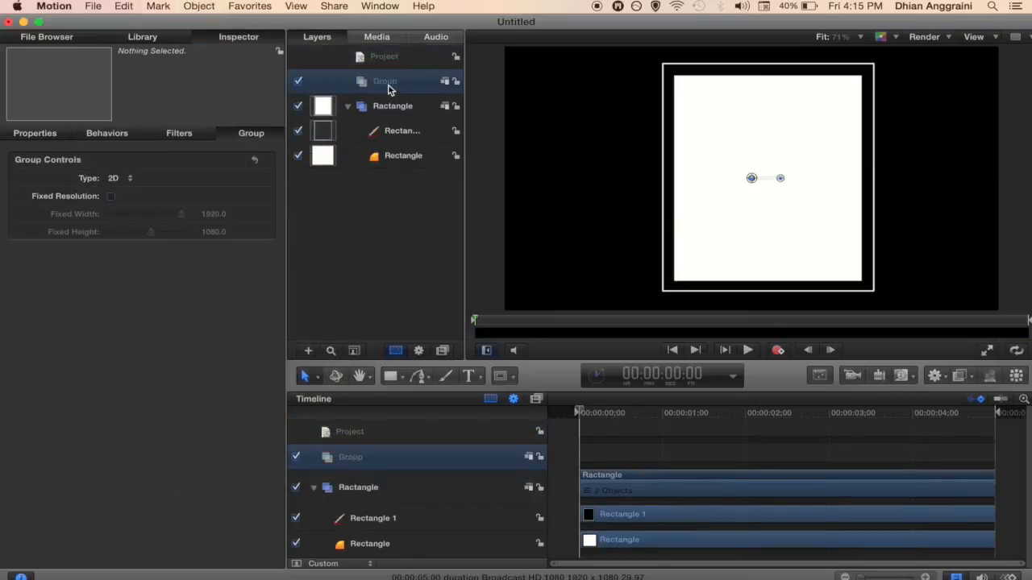
pyautogui.doubleClick(386, 82)
pyautogui.write('Line')
pyautogui.press('Return')
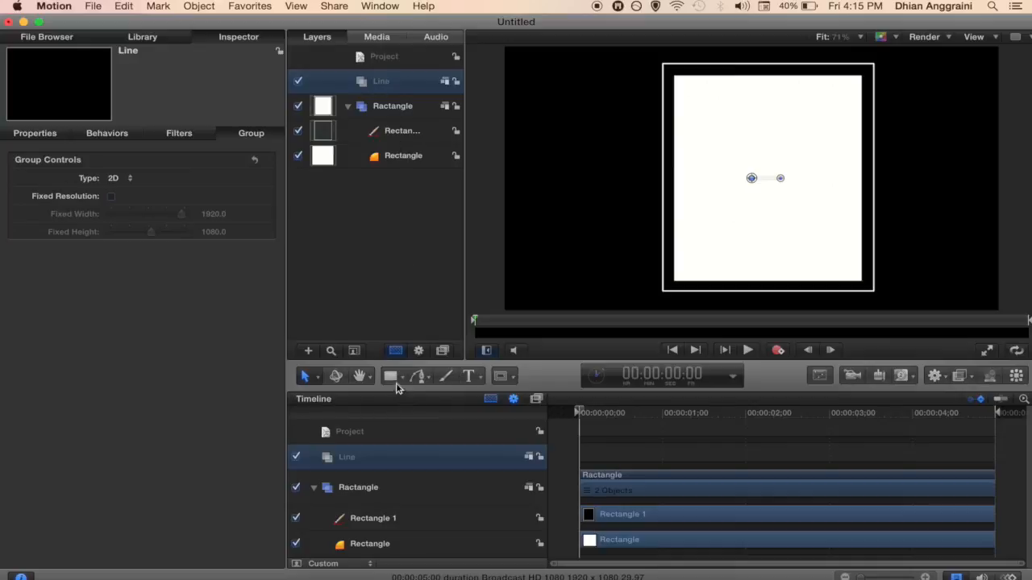
pyautogui.moveTo(393, 380); pyautogui.dragTo(398, 453)
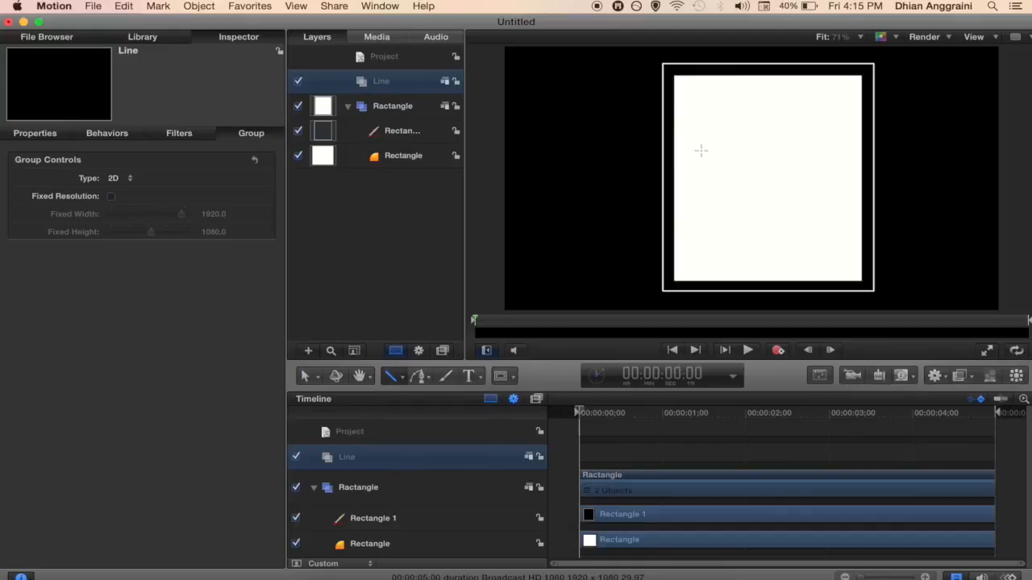
# Step: Draw a horizontal red line inside the white box, shift it slightly, and thin its outline
pyautogui.moveTo(701, 150); pyautogui.dragTo(857, 149)
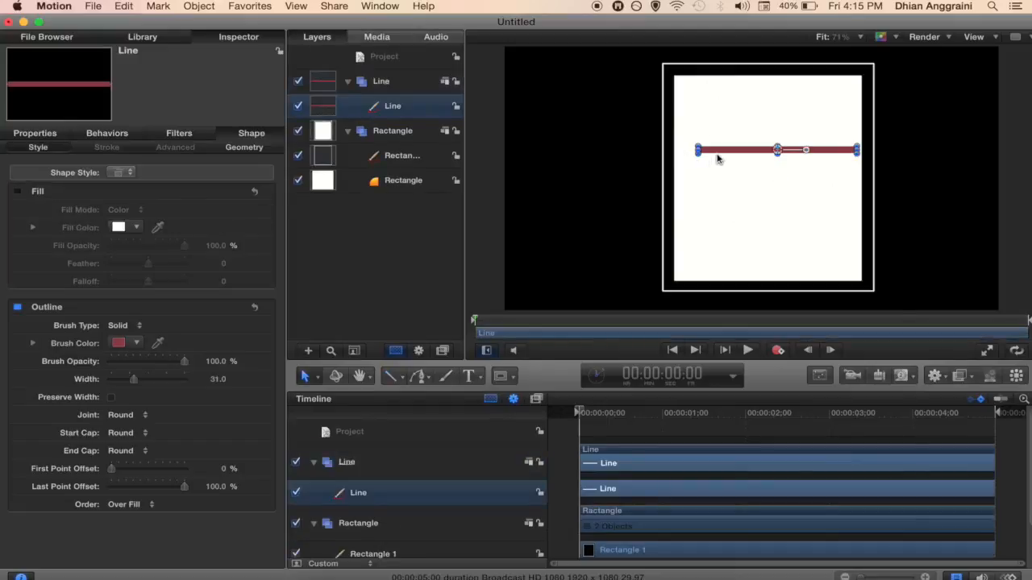
pyautogui.moveTo(719, 157); pyautogui.dragTo(712, 159)
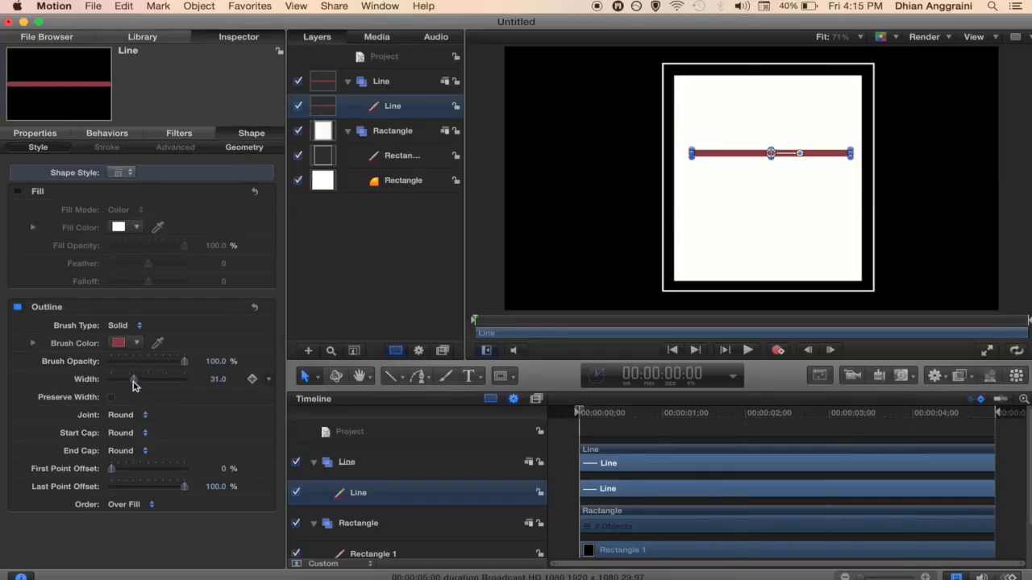
pyautogui.moveTo(133, 385); pyautogui.dragTo(124, 384)
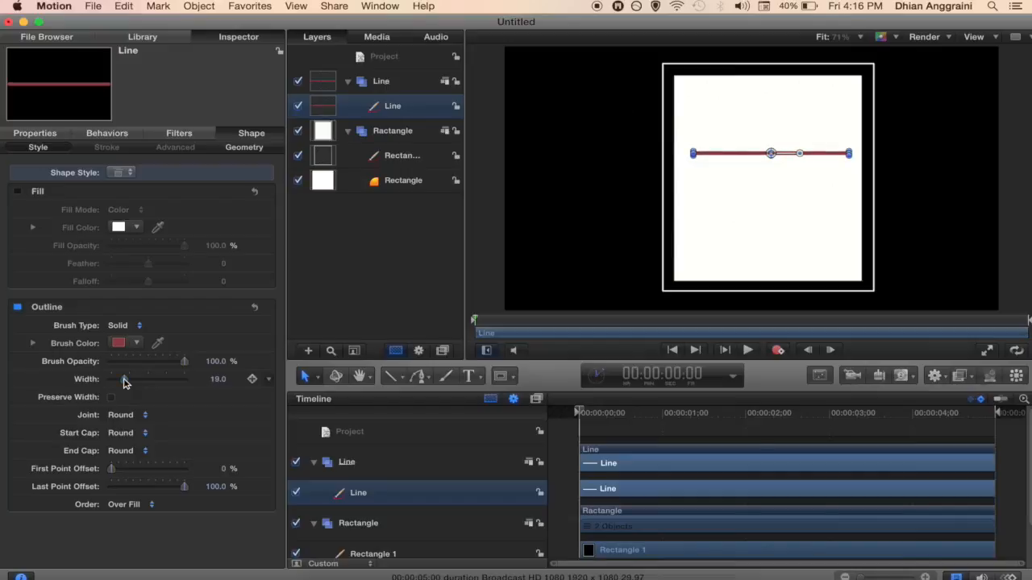
pyautogui.moveTo(125, 384); pyautogui.dragTo(117, 383)
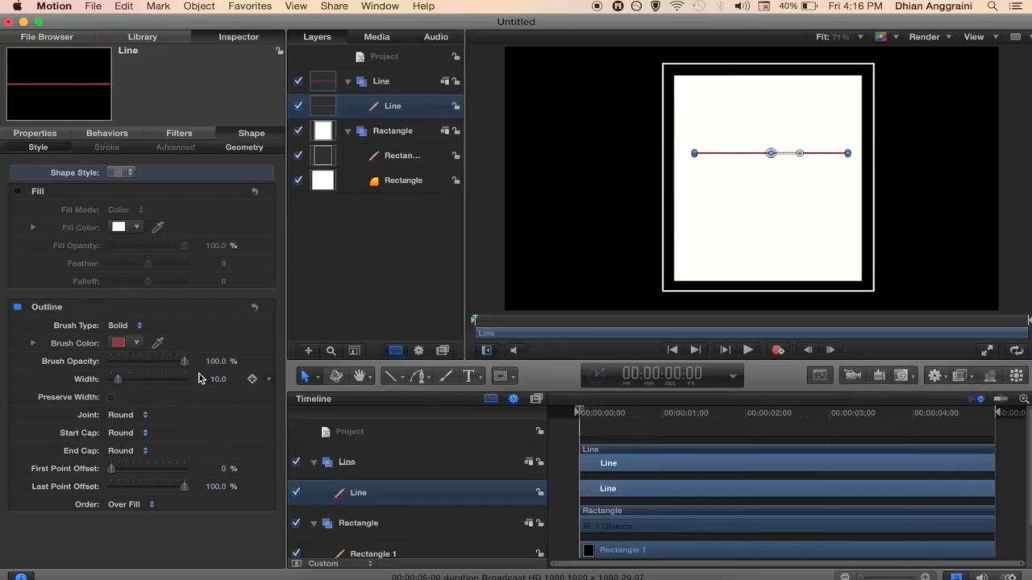
# Step: Set both the line's start and end caps to Square, then deselect
pyautogui.click(145, 433)
pyautogui.click(133, 421)
pyautogui.click(148, 458)
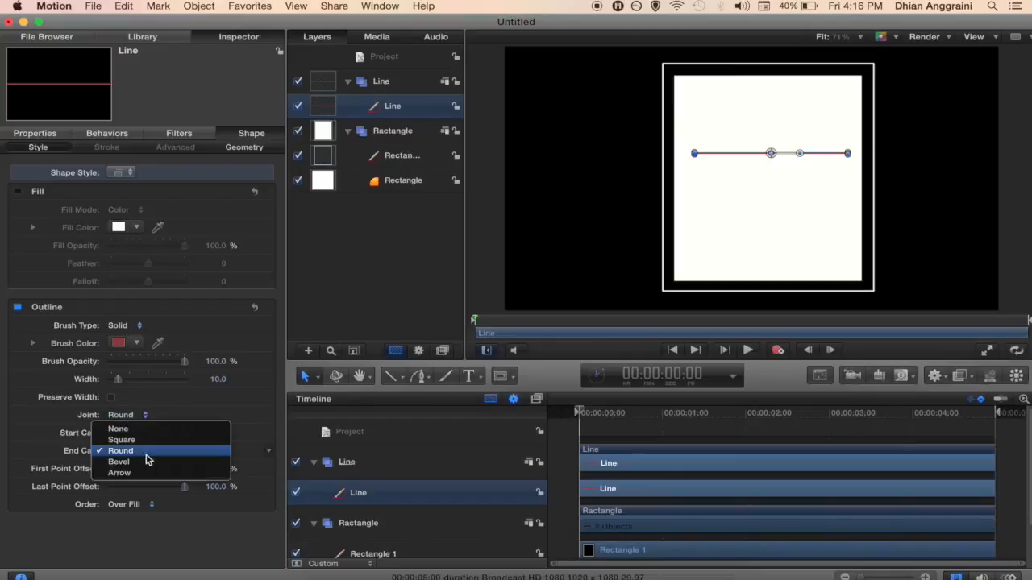
pyautogui.click(129, 440)
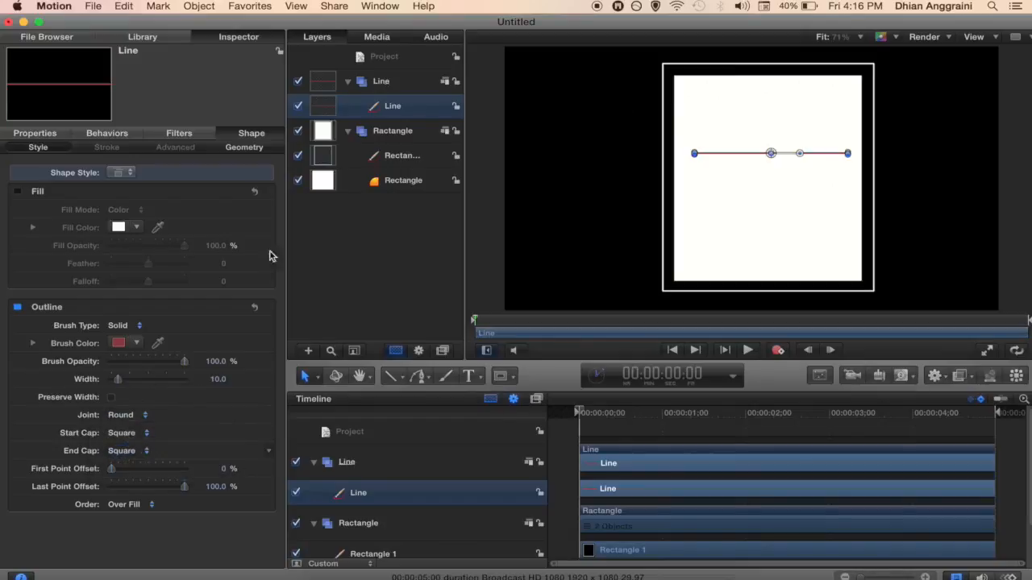
pyautogui.click(385, 89)
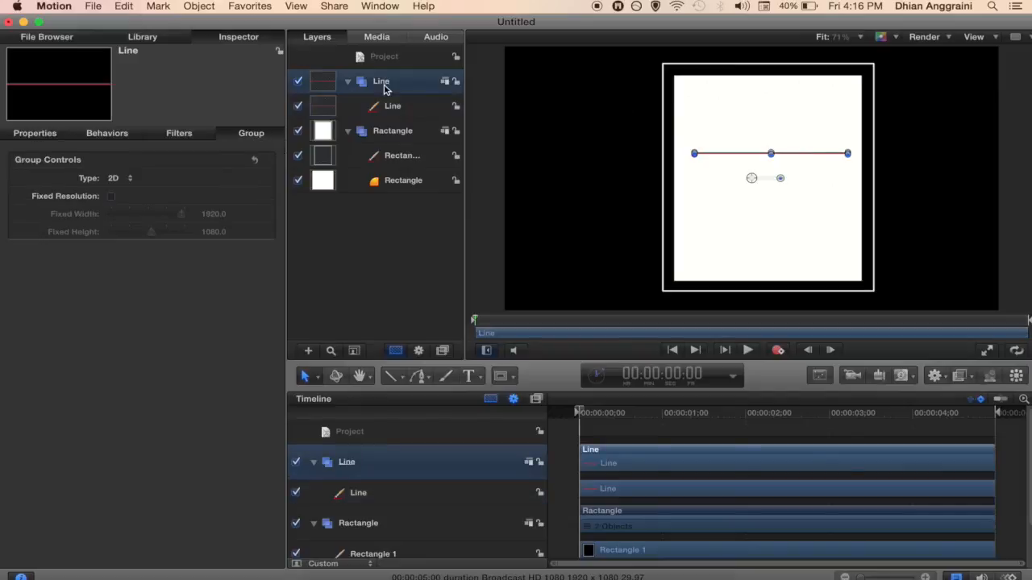
pyautogui.click(392, 107)
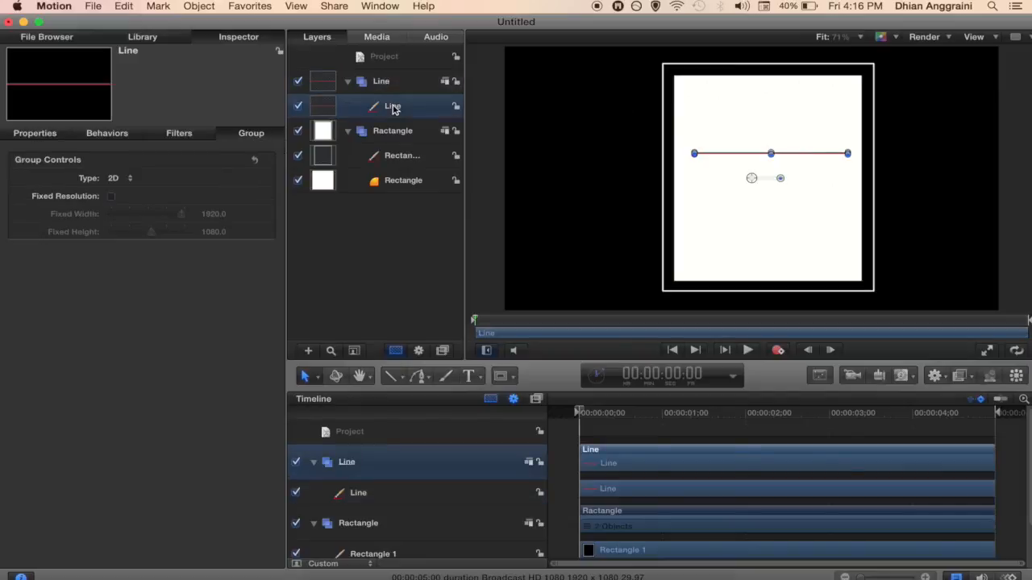
pyautogui.click(386, 82)
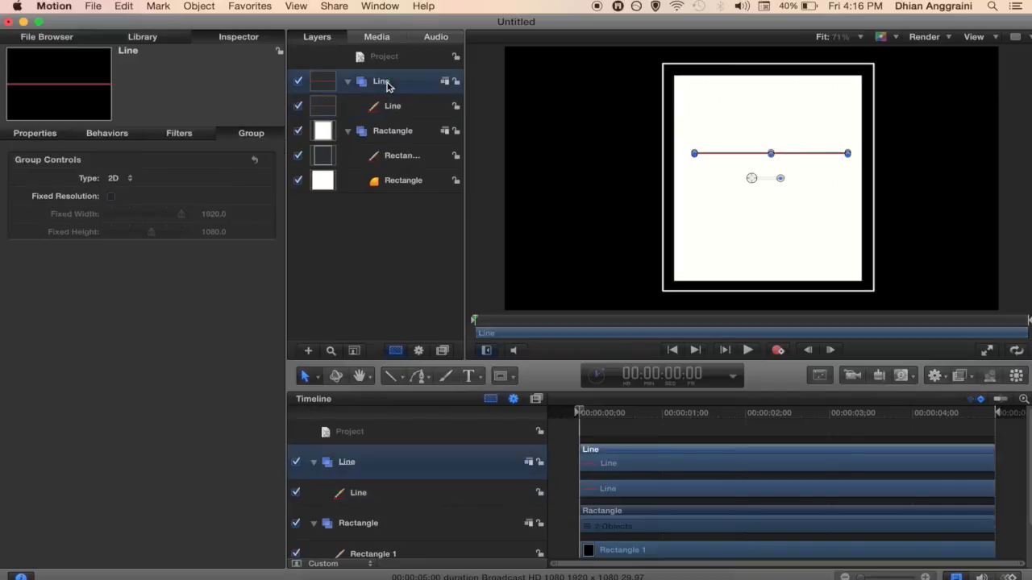
pyautogui.click(390, 57)
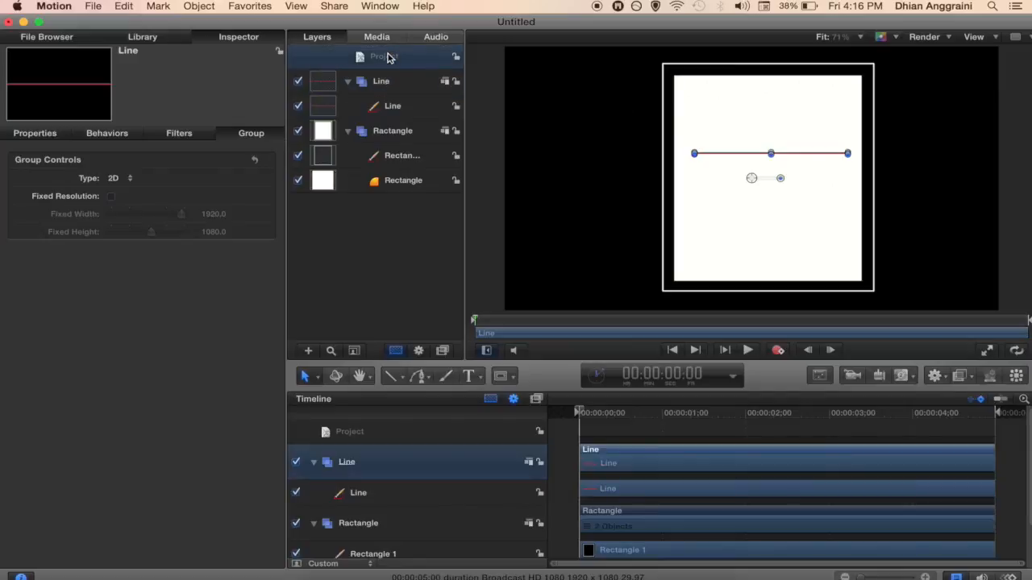
# Step: Create another group with Object > New Group and rename it 'Teks'
pyautogui.click(199, 7)
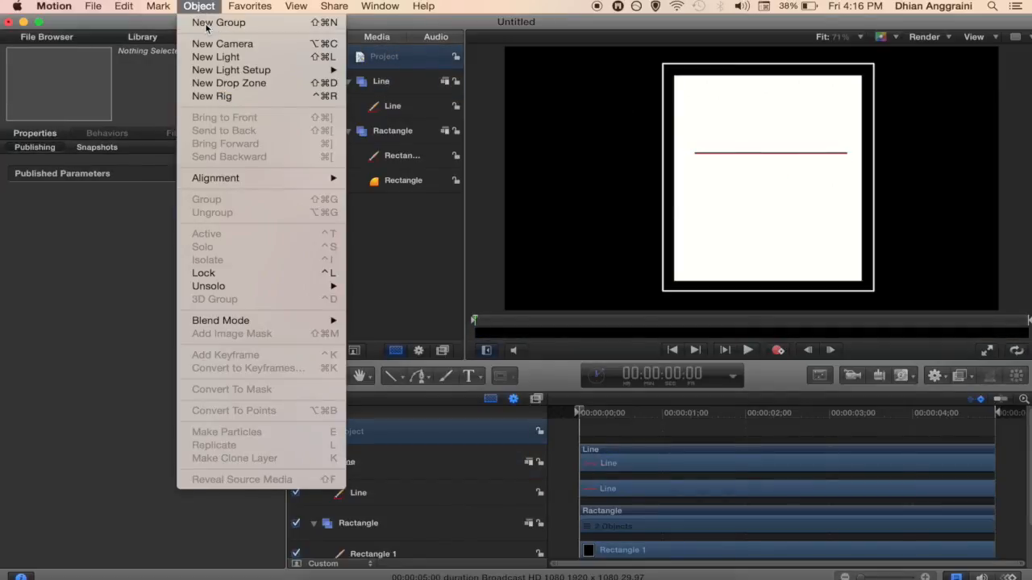
pyautogui.click(206, 27)
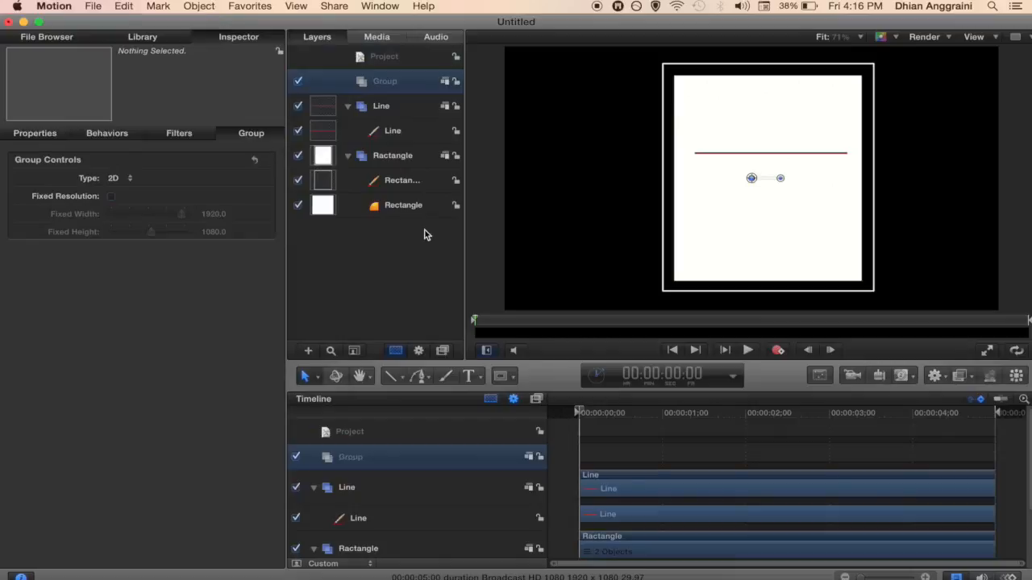
pyautogui.doubleClick(385, 84)
pyautogui.write('Teks')
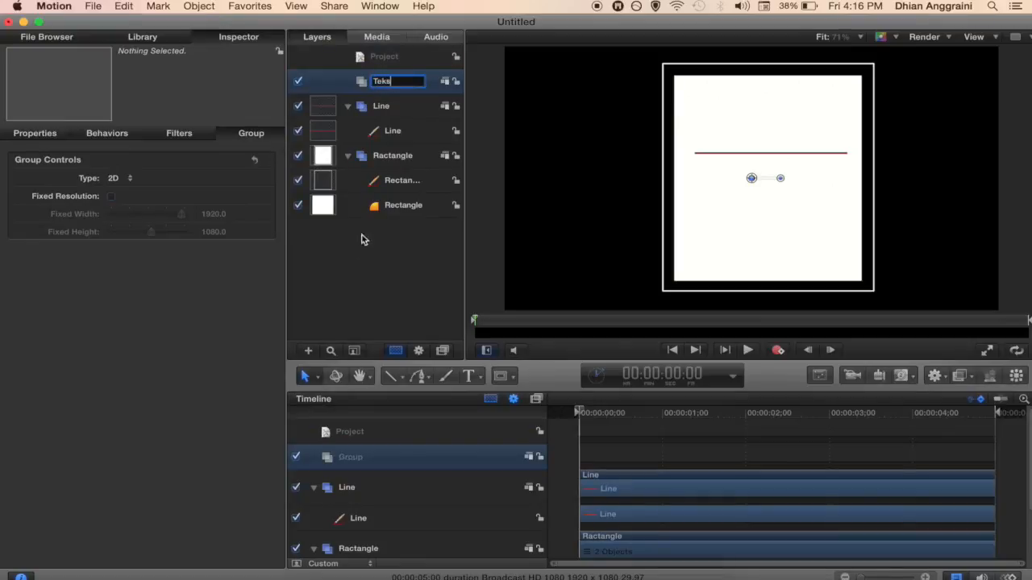
pyautogui.click(366, 315)
pyautogui.click(384, 84)
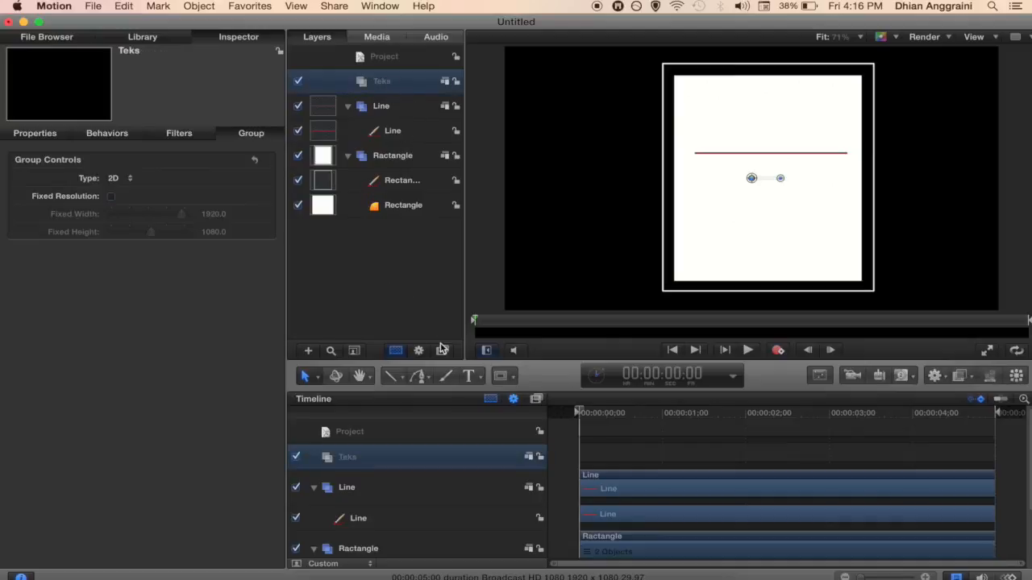
pyautogui.click(469, 377)
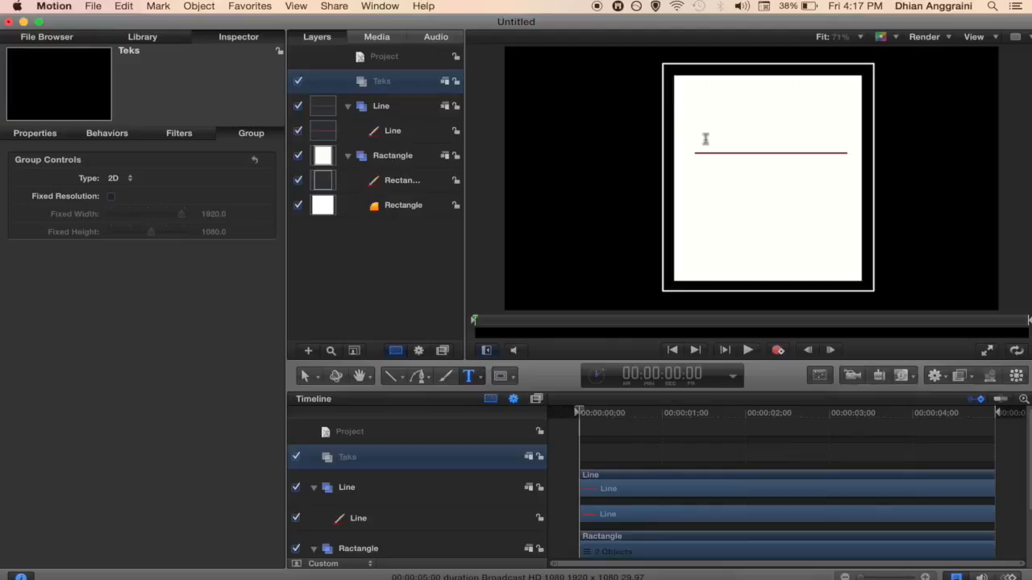
# Step: Type the title 'Peppy Pixel' above the red line inside the Teks group
pyautogui.click(701, 143)
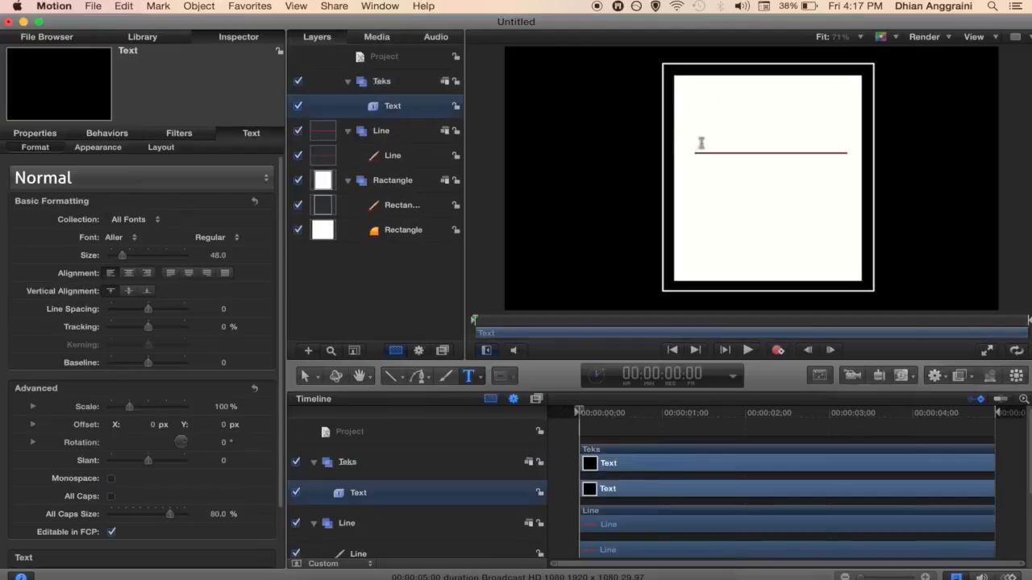
pyautogui.write('Peppy')
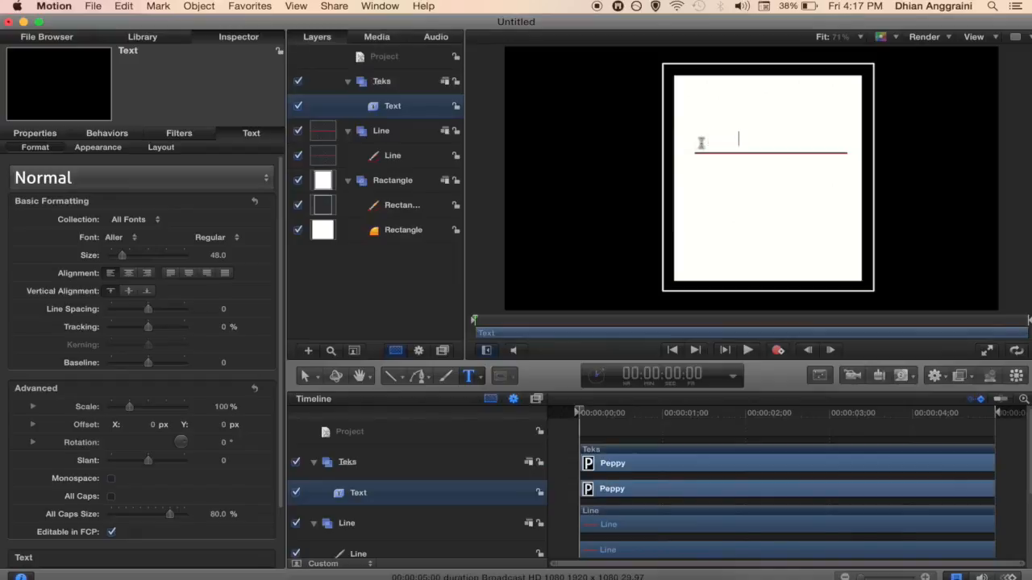
pyautogui.write(' Pixel')
pyautogui.click(234, 39)
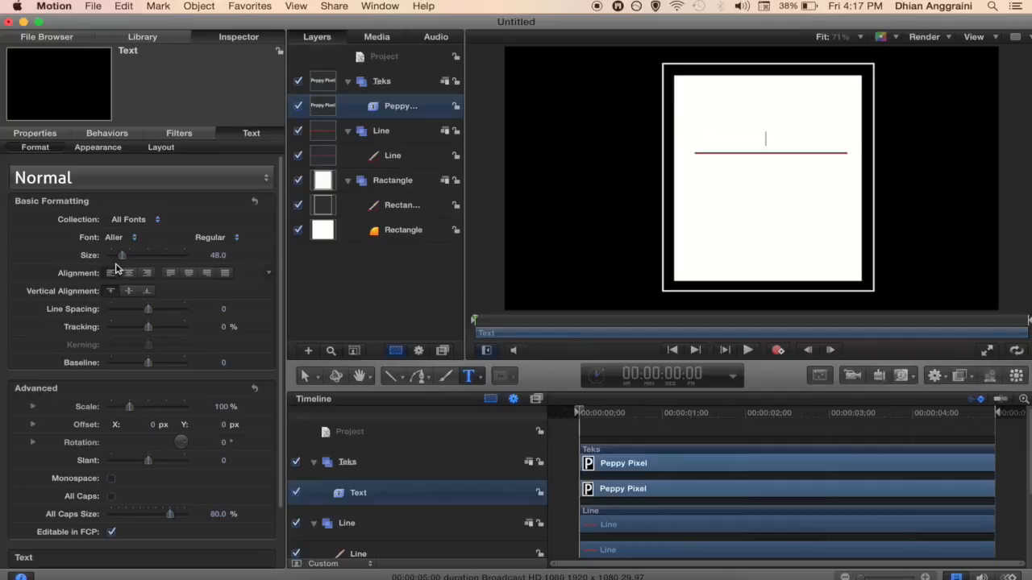
pyautogui.click(34, 134)
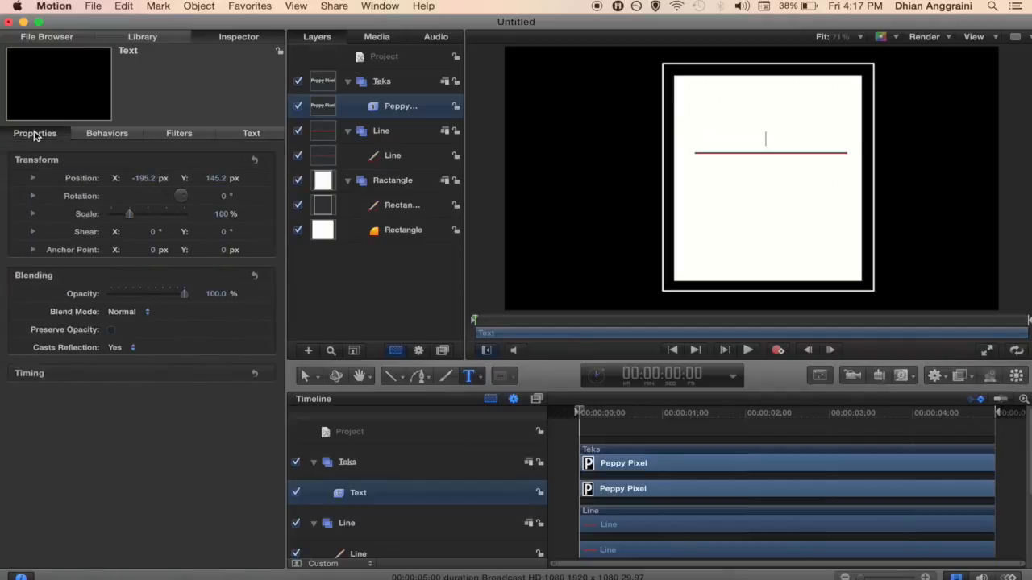
pyautogui.click(251, 134)
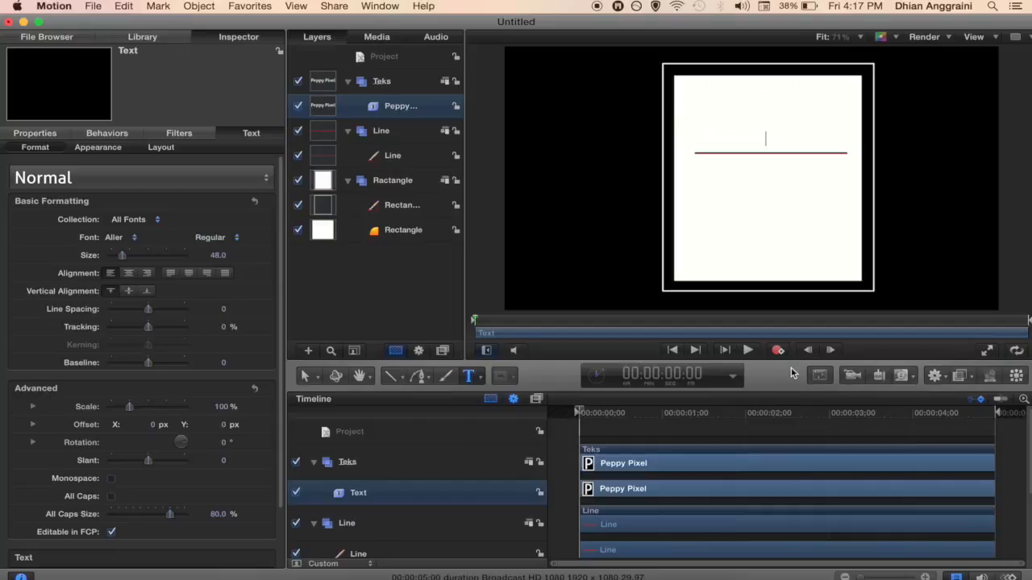
# Step: Change the Peppy Pixel text colour to black through the HUD colour picker
pyautogui.click(820, 375)
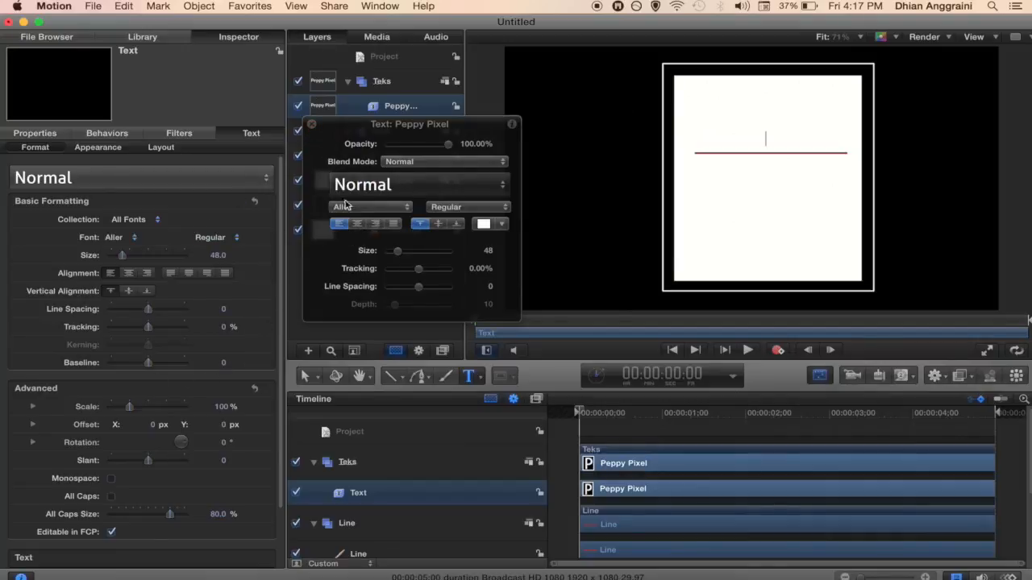
pyautogui.click(482, 228)
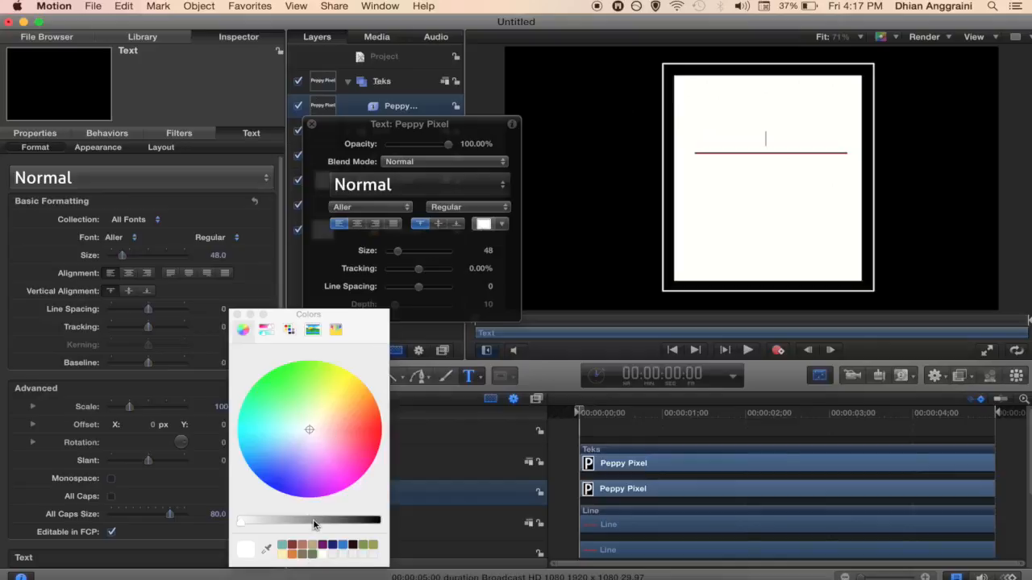
pyautogui.moveTo(312, 519); pyautogui.dragTo(381, 526)
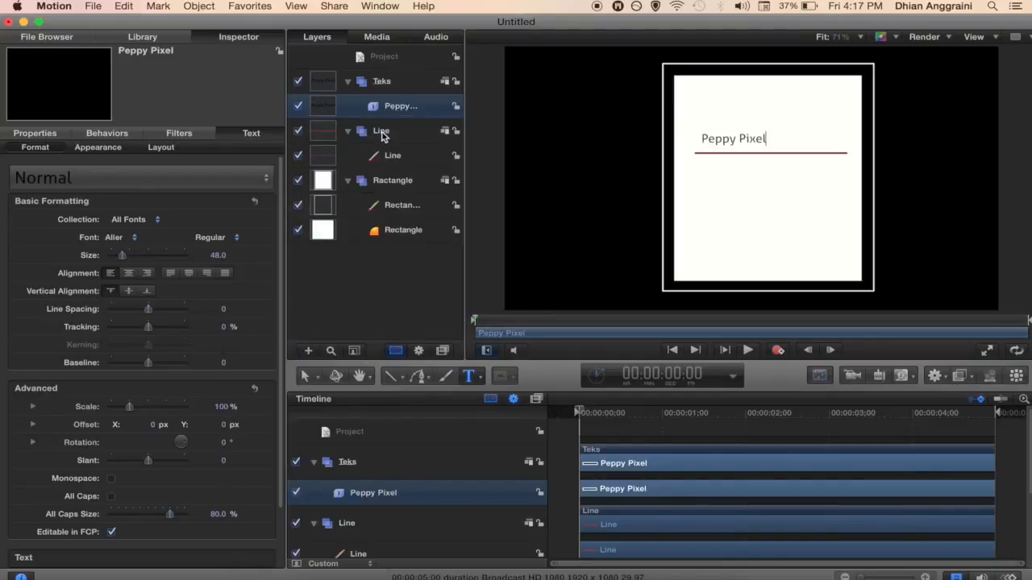
pyautogui.click(380, 132)
pyautogui.click(400, 108)
pyautogui.click(719, 145)
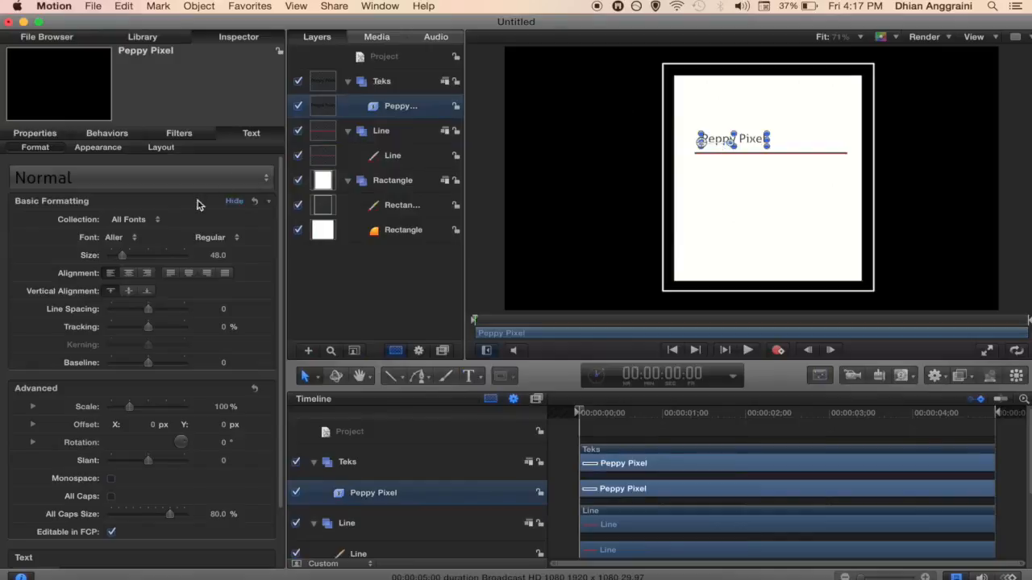
# Step: Centre-align Peppy Pixel, position it over the line's middle, and raise its size from 48 to 94
pyautogui.click(128, 275)
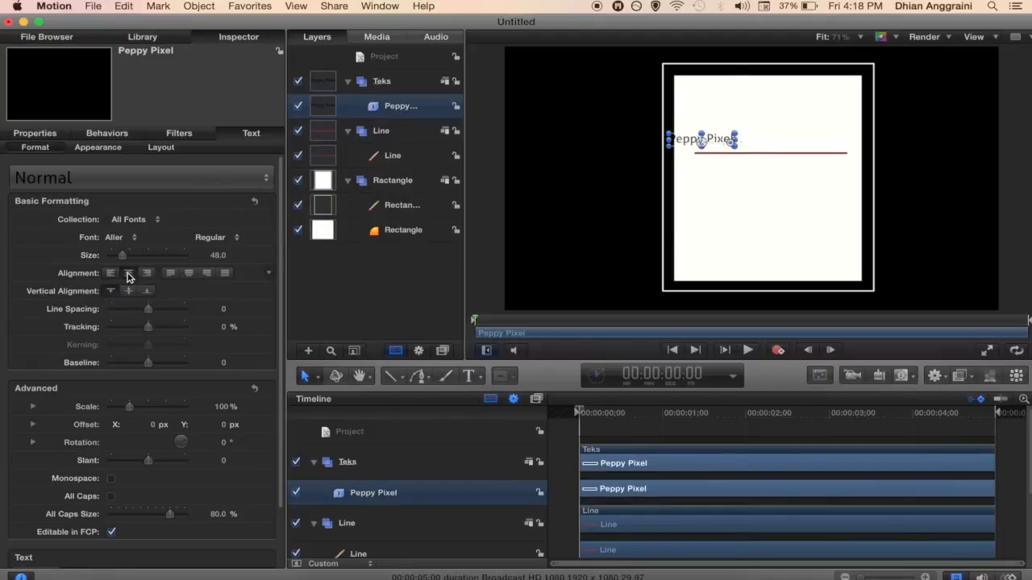
pyautogui.moveTo(688, 143); pyautogui.dragTo(757, 139)
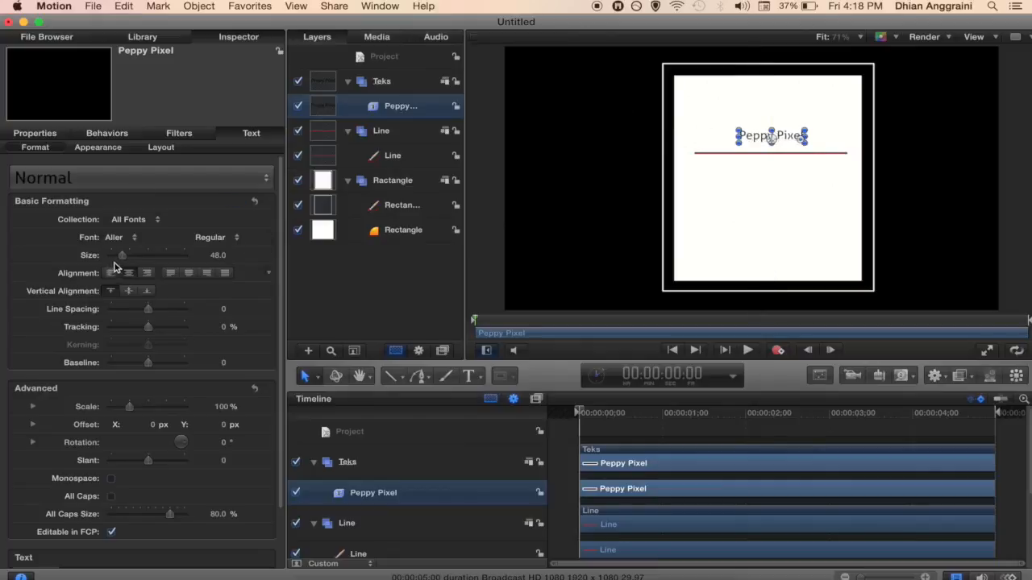
pyautogui.moveTo(123, 258); pyautogui.dragTo(134, 259)
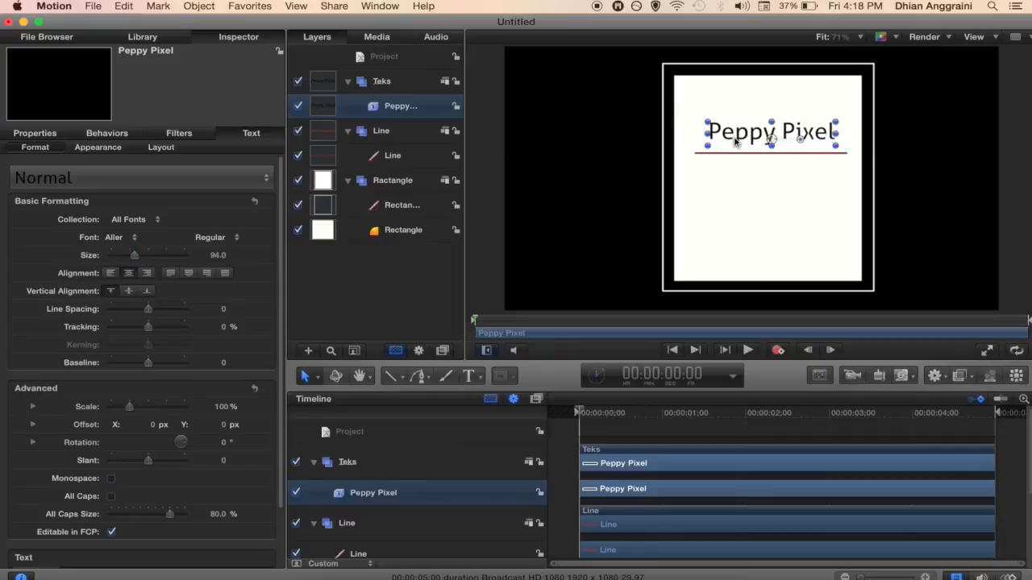
pyautogui.moveTo(744, 138); pyautogui.dragTo(745, 138)
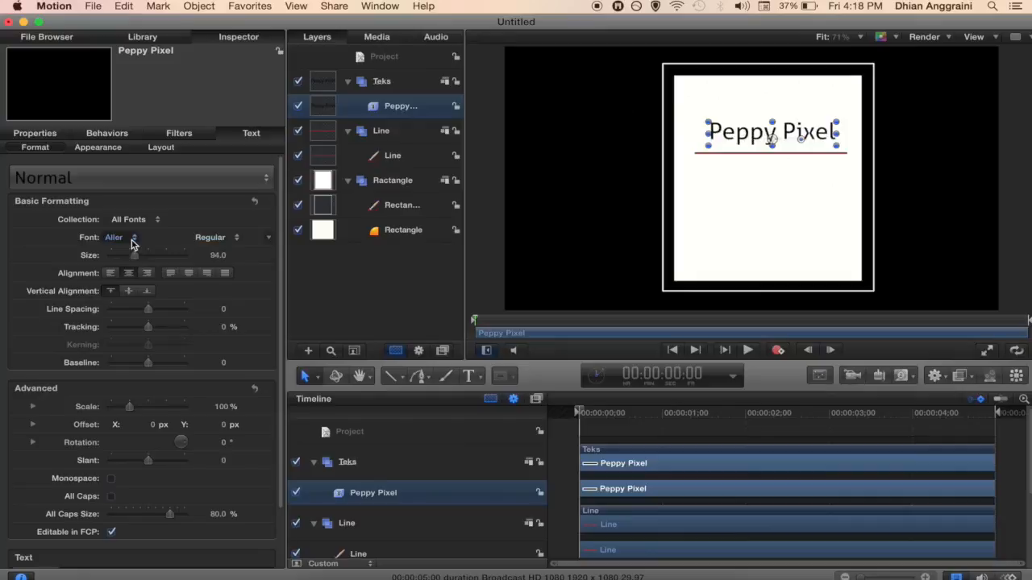
# Step: Try Aller Display, then set the Peppy Pixel title to Abraham Lincoln at size 134
pyautogui.click(133, 243)
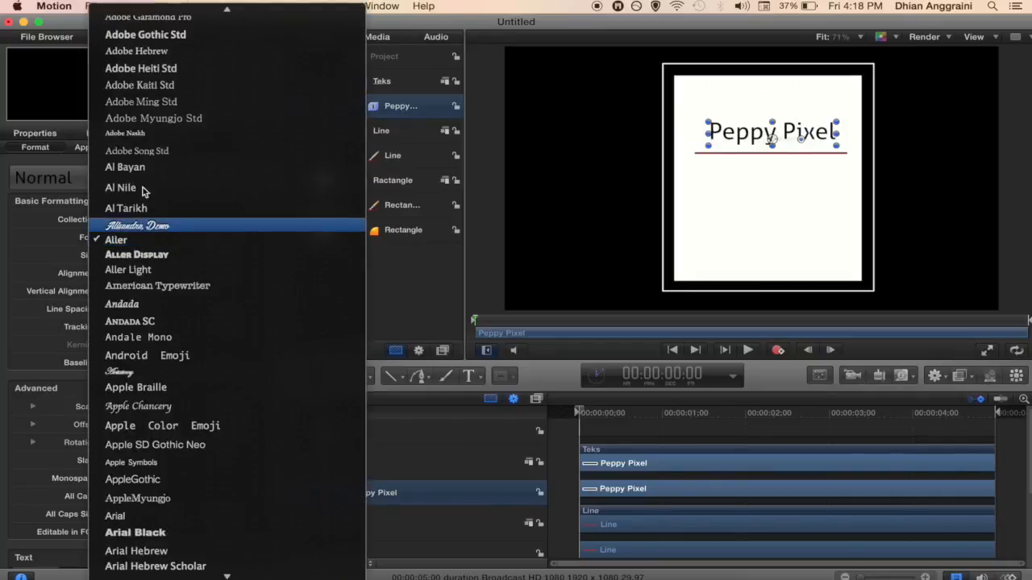
pyautogui.click(136, 254)
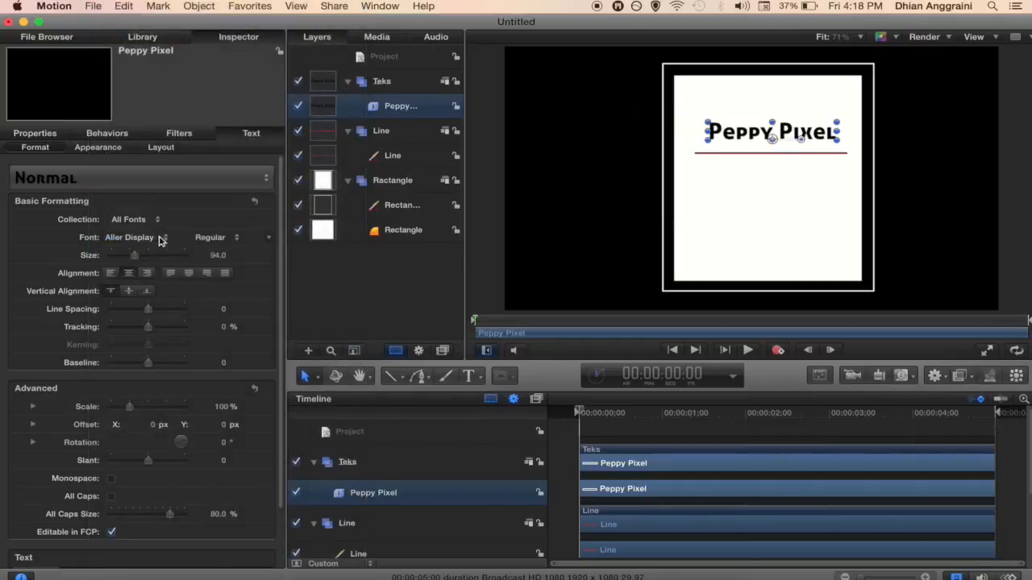
pyautogui.click(166, 242)
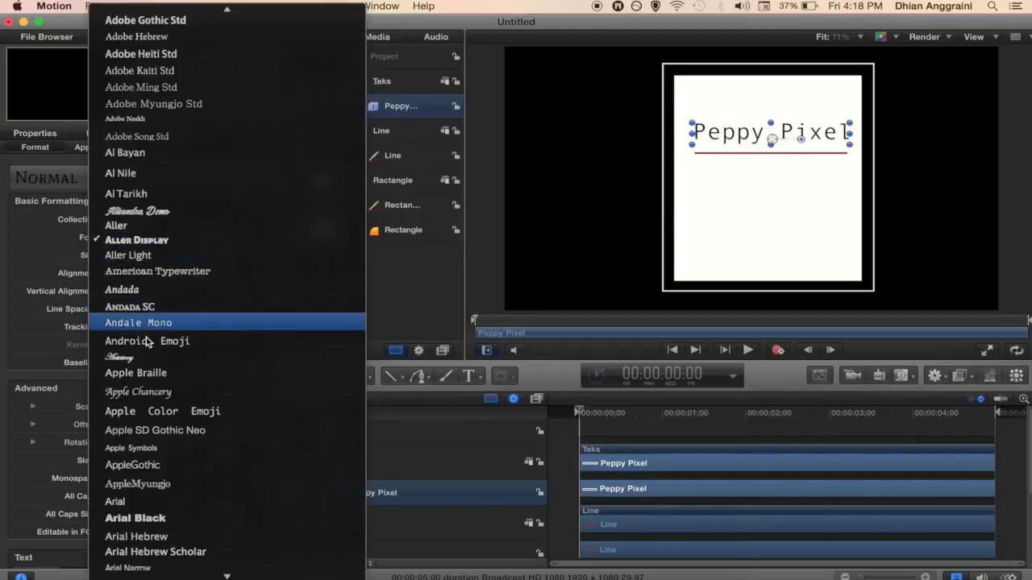
pyautogui.scroll(-3, 148, 341)
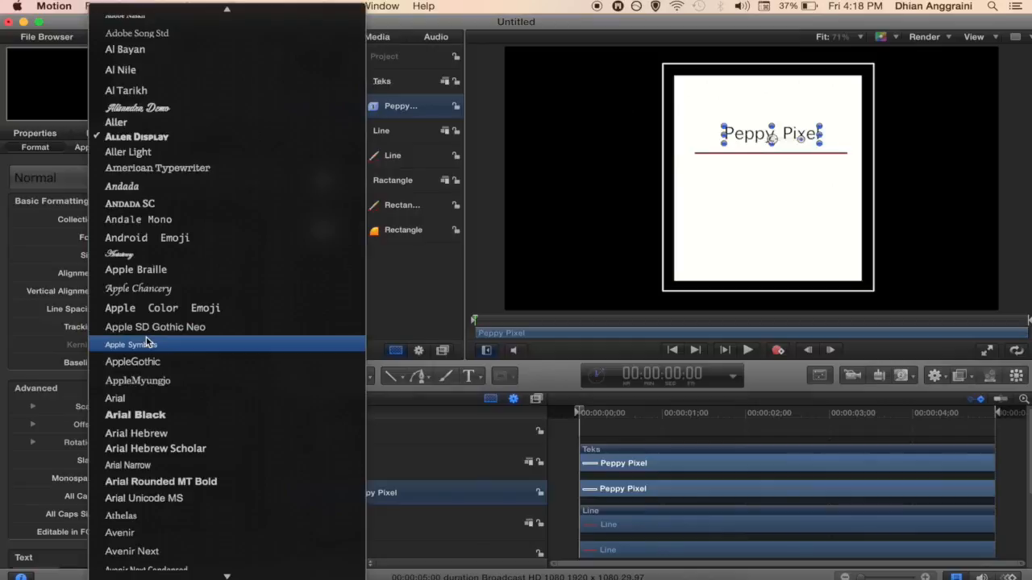
pyautogui.scroll(8, 148, 341)
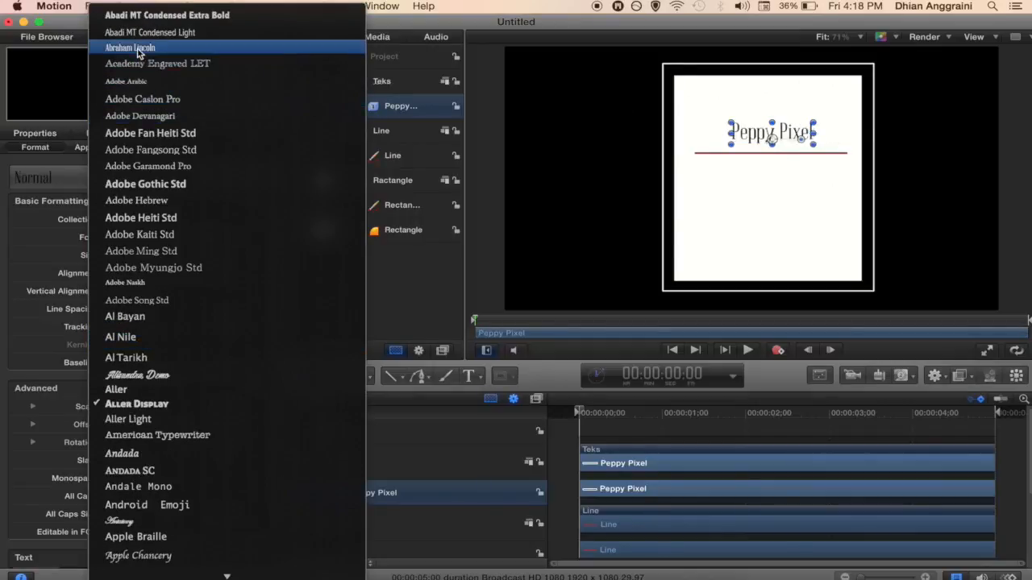
pyautogui.click(137, 48)
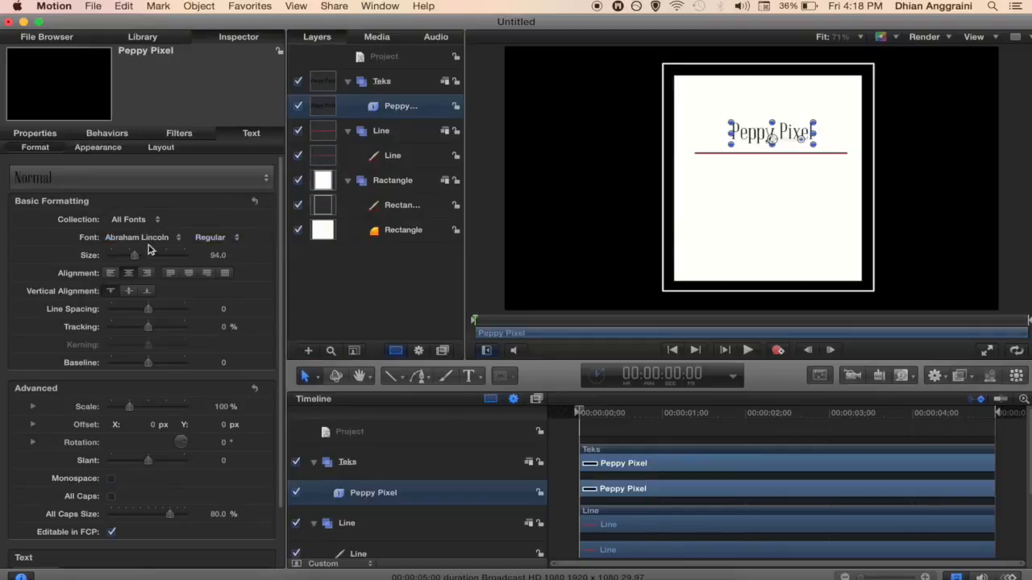
pyautogui.moveTo(134, 259); pyautogui.dragTo(146, 260)
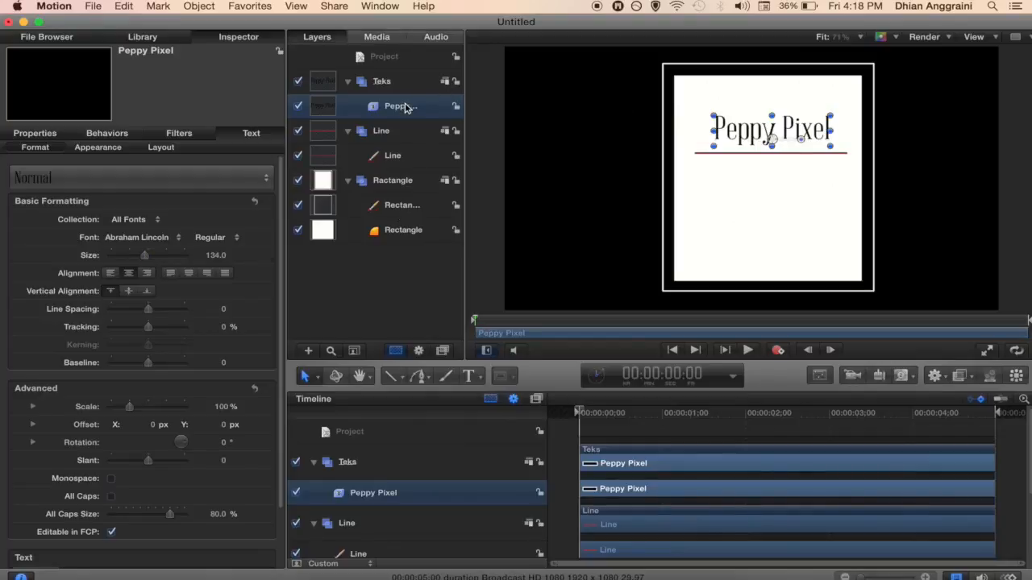
pyautogui.click(381, 83)
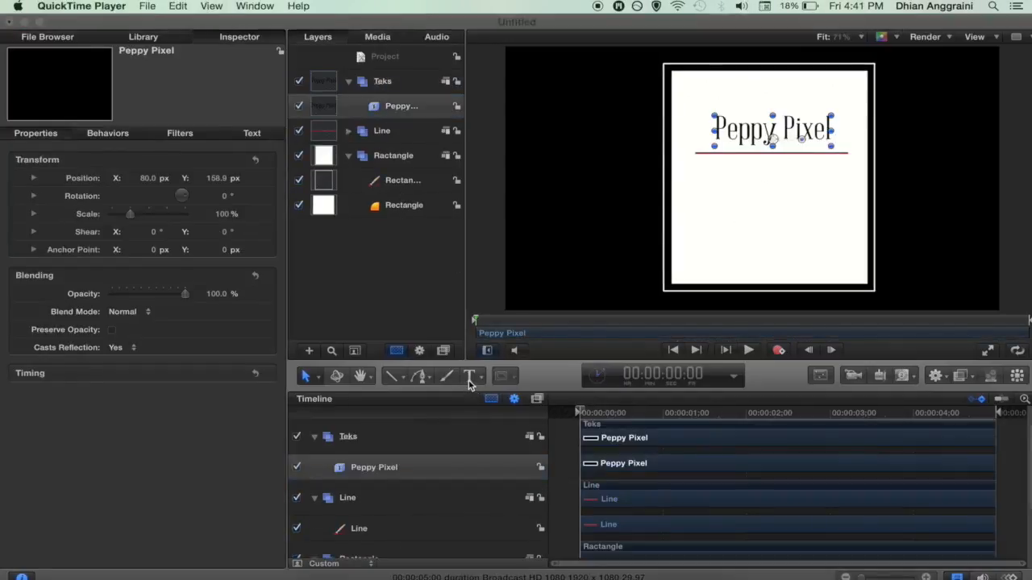
# Step: Create a text layer on the card containing the pasted quote 'This life is what you make it…'
pyautogui.click(470, 376)
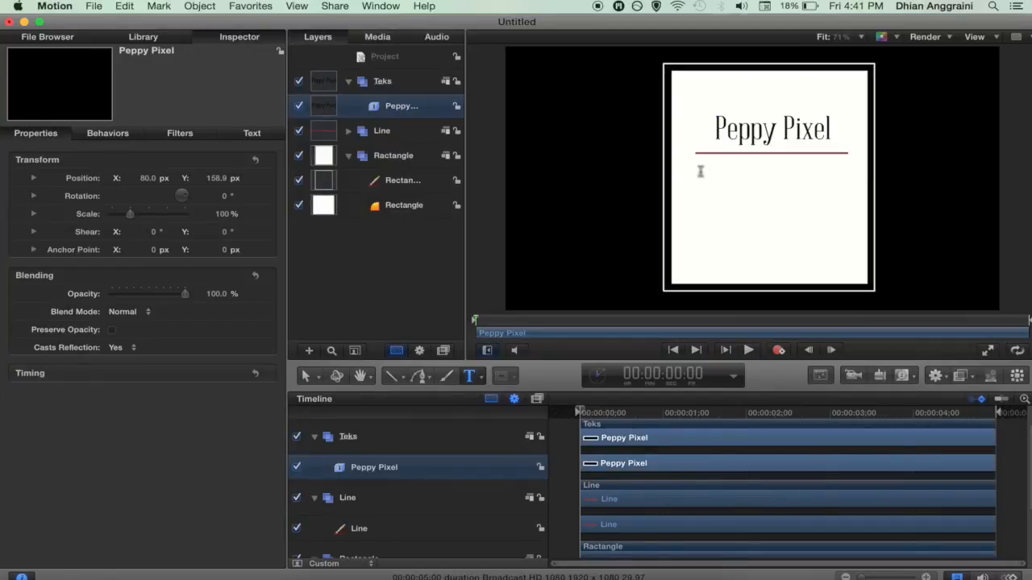
pyautogui.click(700, 171)
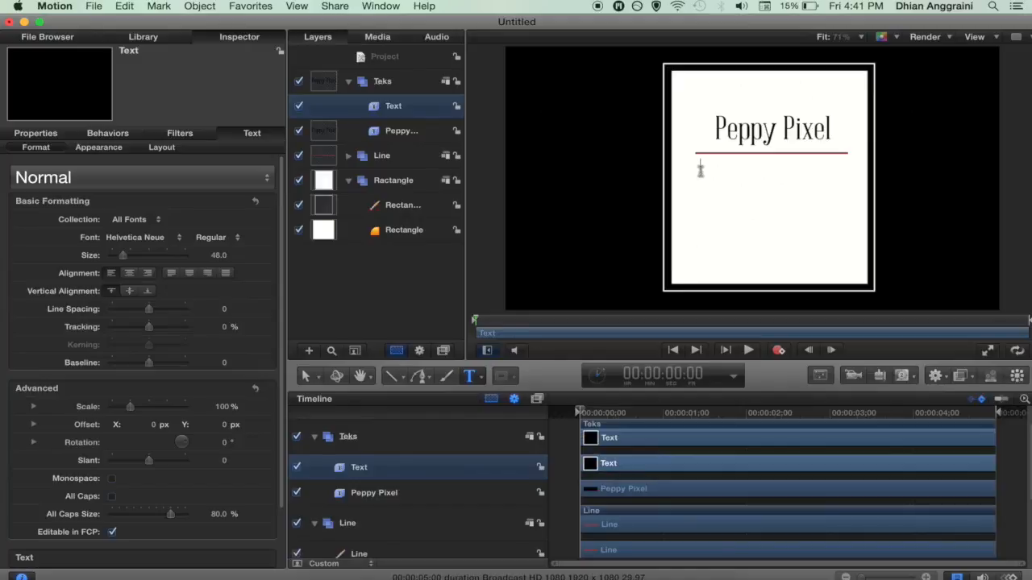
pyautogui.write("This life is what you make it. No matter what, you're going to mess up sometimes, it's a universal truth.")
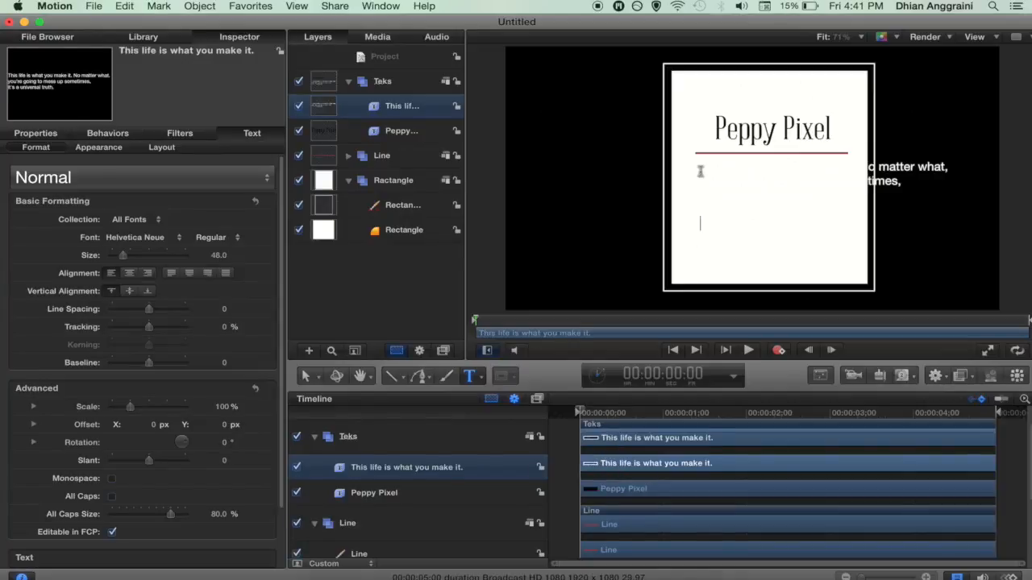
pyautogui.click(819, 377)
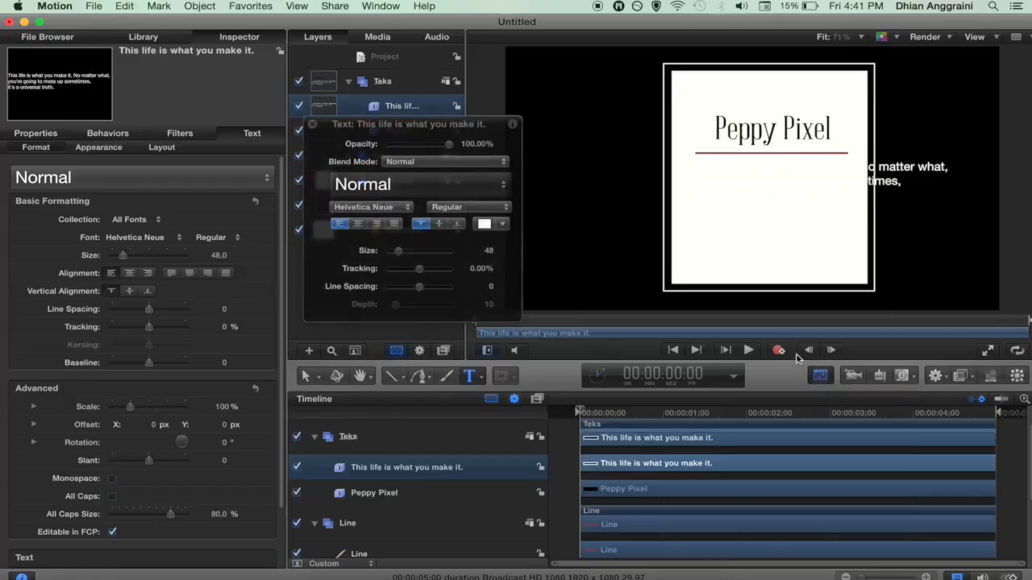
# Step: Change the quote's text colour from white to black using the Text HUD colour picker
pyautogui.click(484, 225)
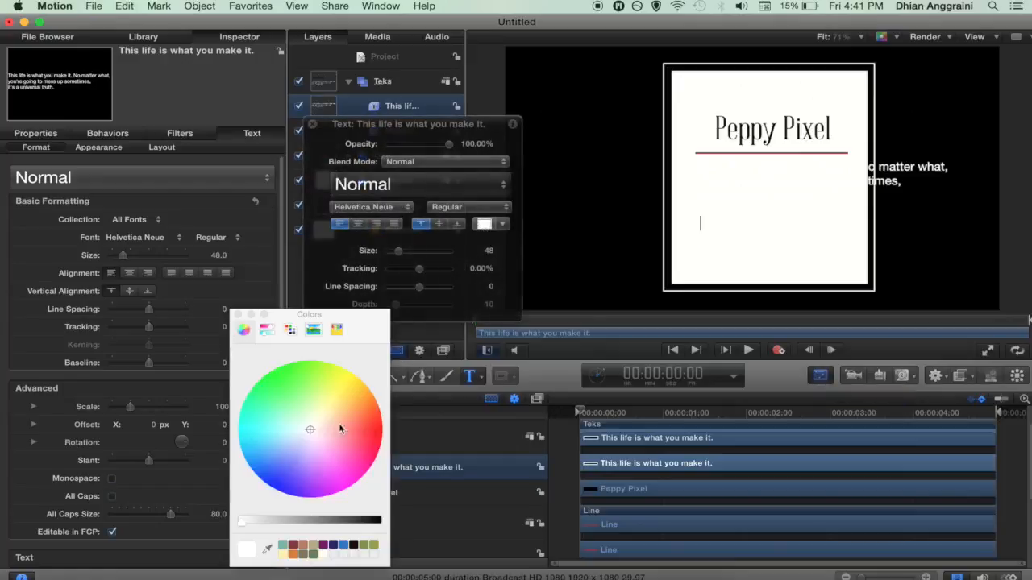
pyautogui.click(355, 522)
pyautogui.moveTo(355, 523); pyautogui.dragTo(381, 522)
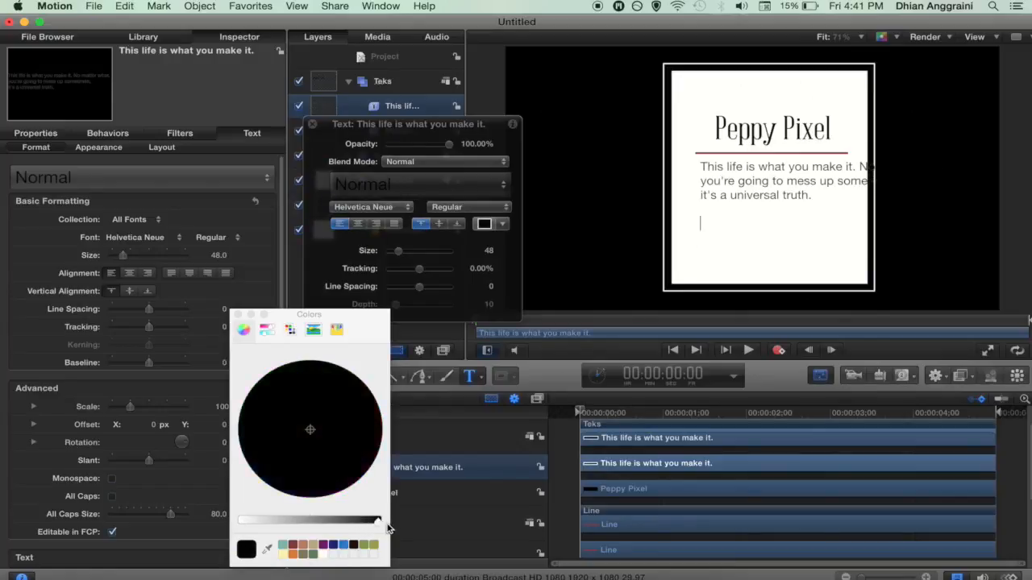
pyautogui.click(237, 314)
pyautogui.click(313, 124)
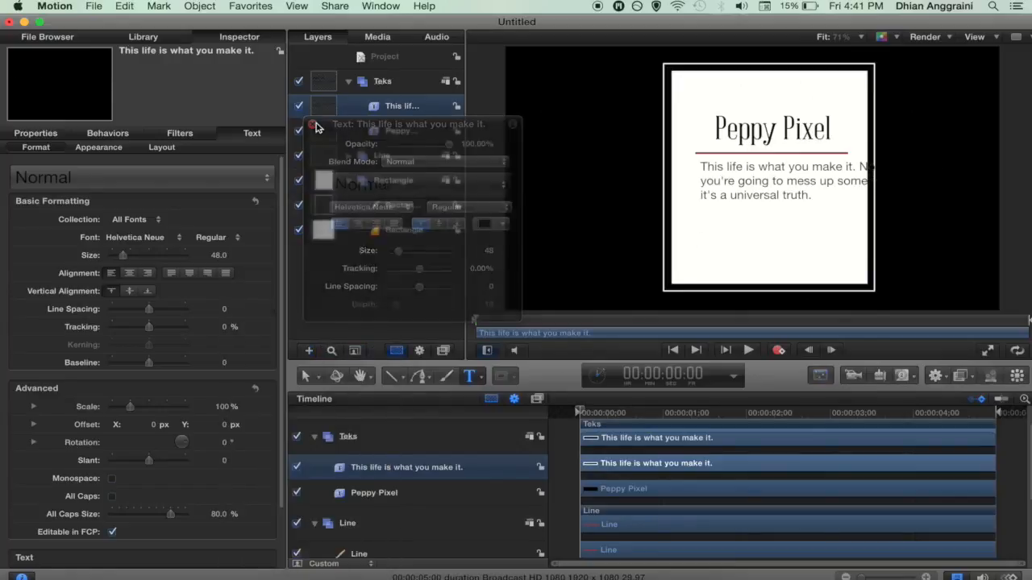
pyautogui.click(821, 376)
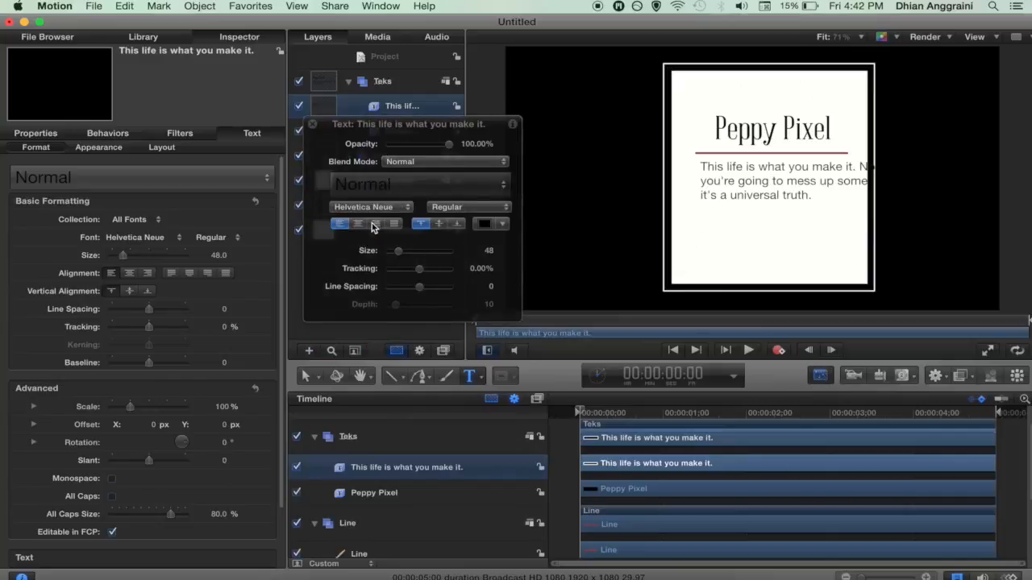
pyautogui.click(313, 126)
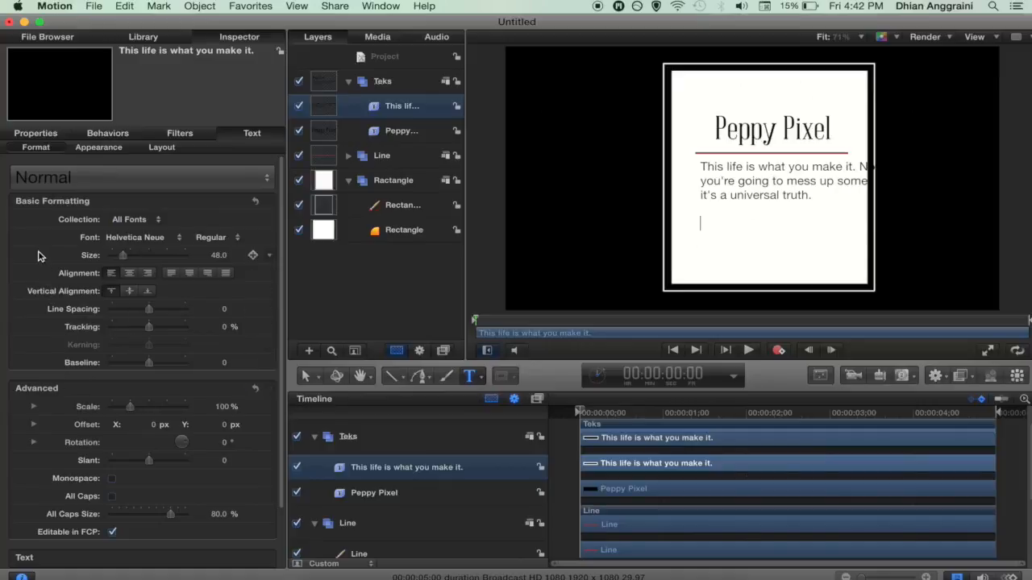
# Step: Centre-align the quote paragraph in the Text inspector
pyautogui.scroll(-3, 38, 256)
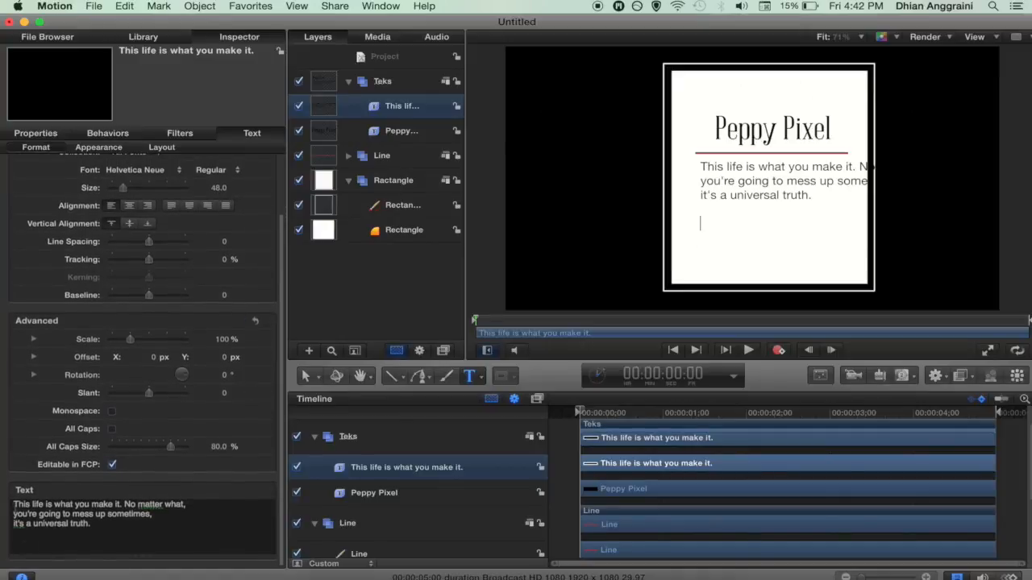
pyautogui.click(150, 519)
pyautogui.press('super+a')
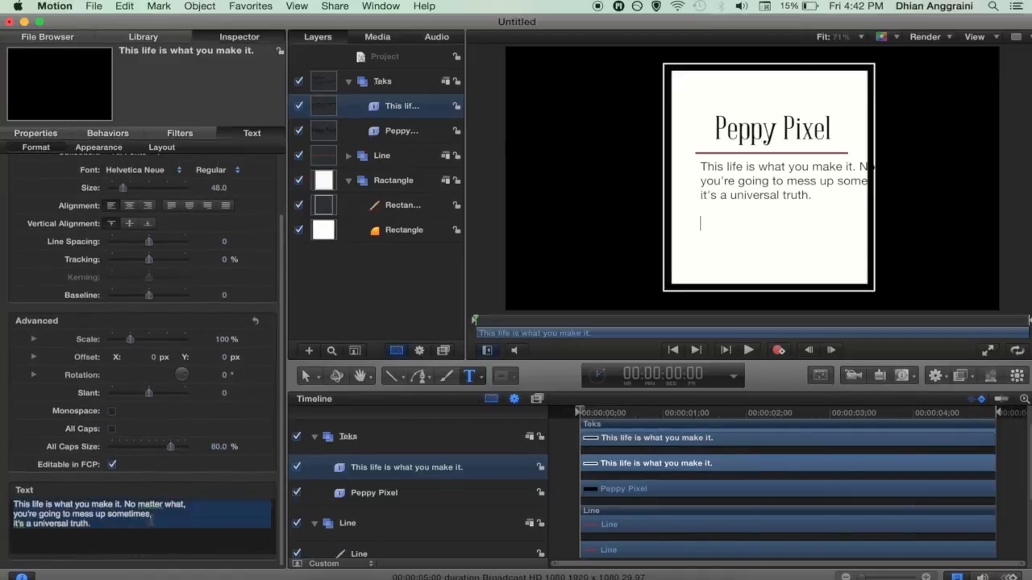
pyautogui.click(128, 206)
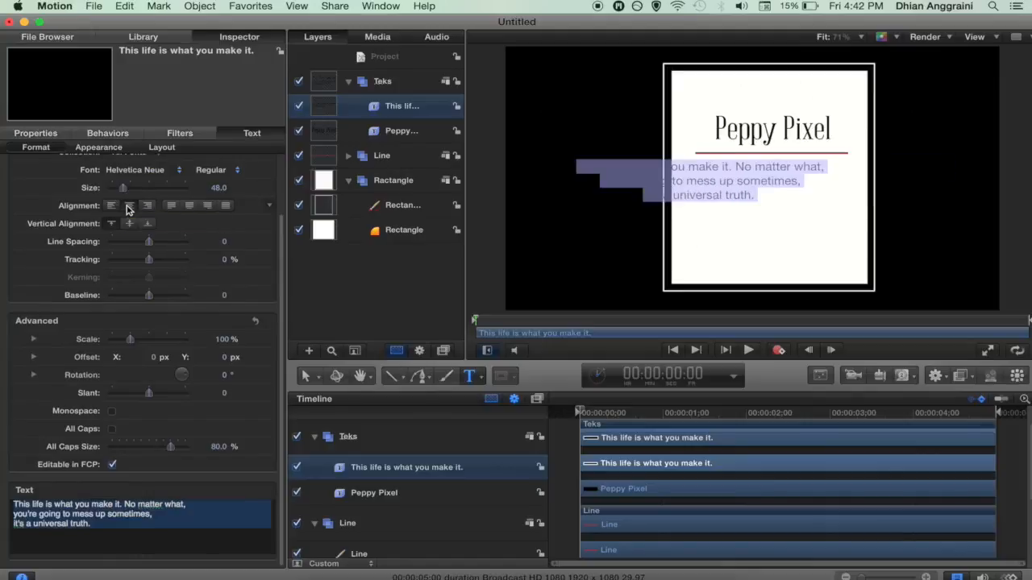
pyautogui.click(398, 131)
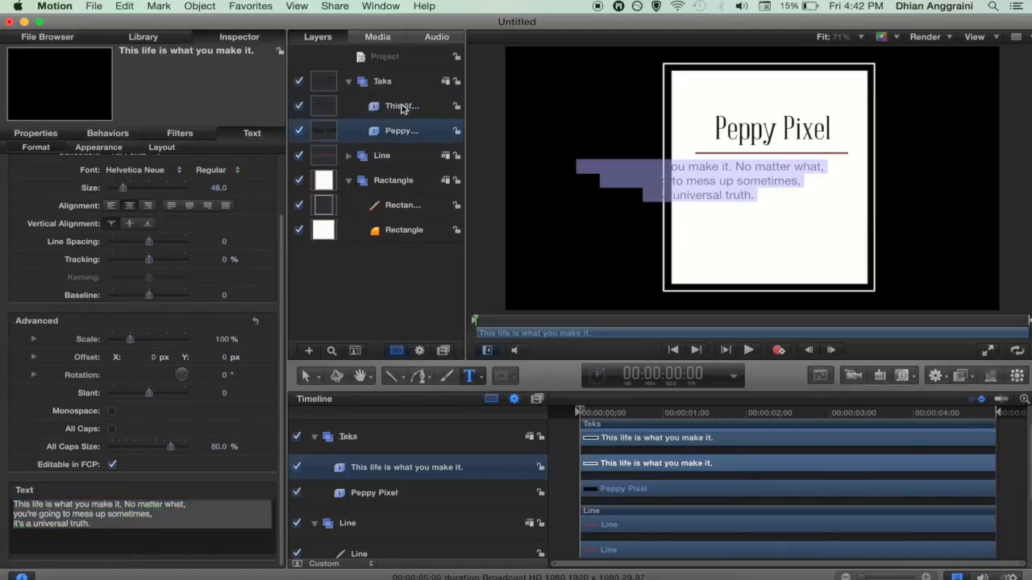
pyautogui.click(399, 105)
# Step: Reduce the quote to size 34 and position it centred beneath the red line
pyautogui.moveTo(678, 189); pyautogui.dragTo(740, 196)
pyautogui.moveTo(754, 191); pyautogui.dragTo(752, 192)
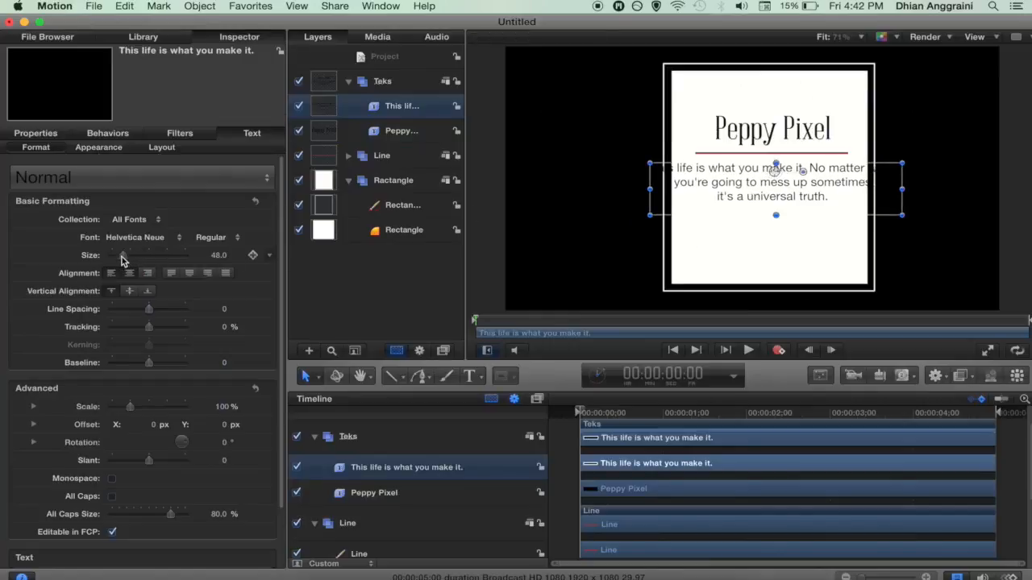
pyautogui.moveTo(121, 259); pyautogui.dragTo(118, 258)
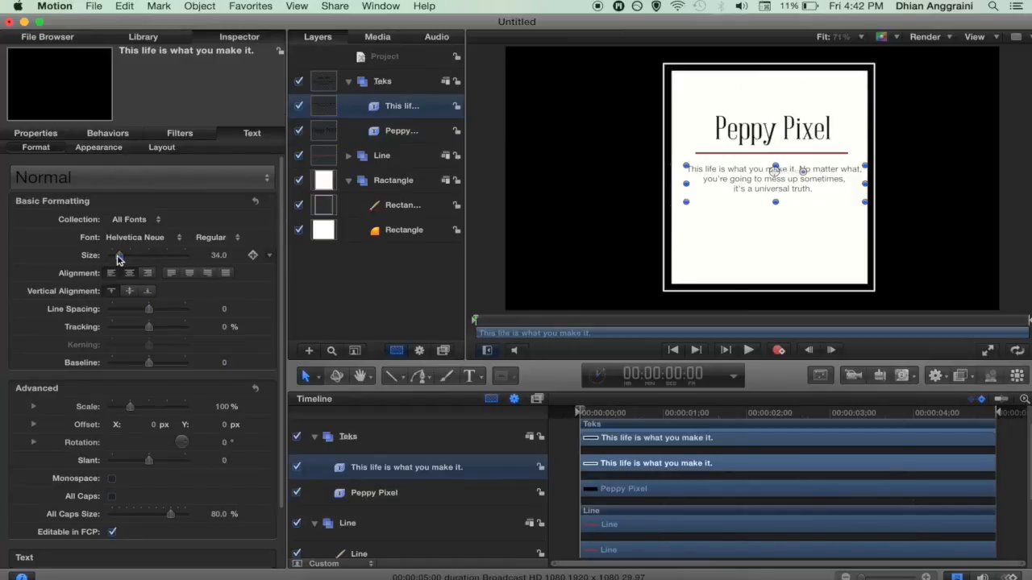
pyautogui.moveTo(718, 184); pyautogui.dragTo(713, 185)
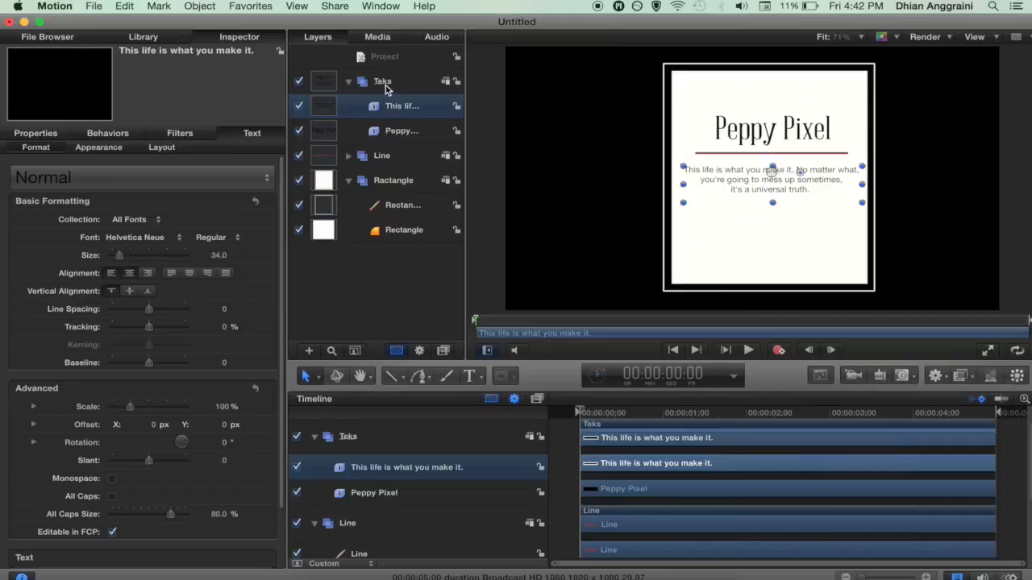
# Step: Collapse the Teks and Ractangle groups in the Layers list, then select Ractangle
pyautogui.click(383, 84)
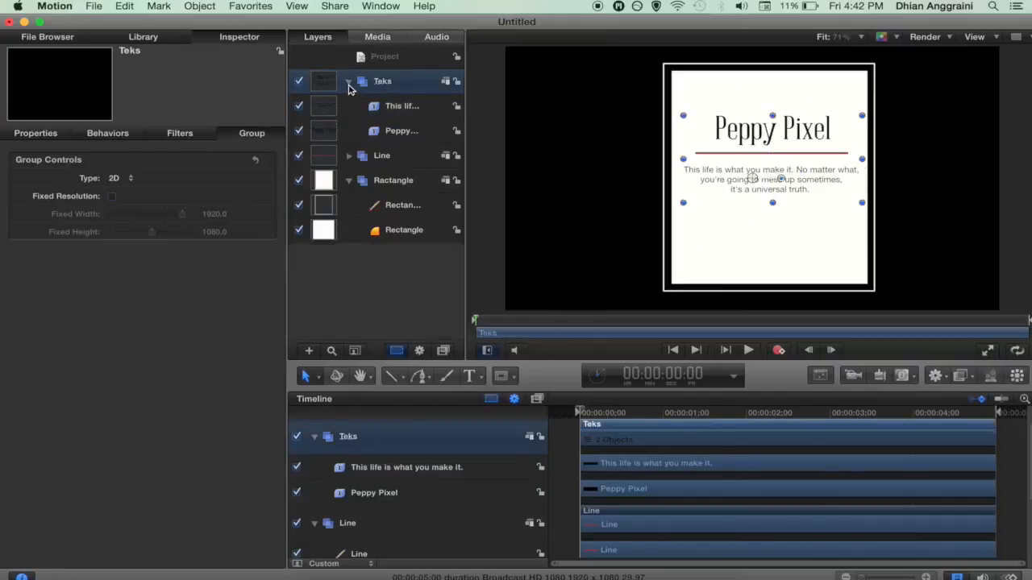
pyautogui.click(348, 84)
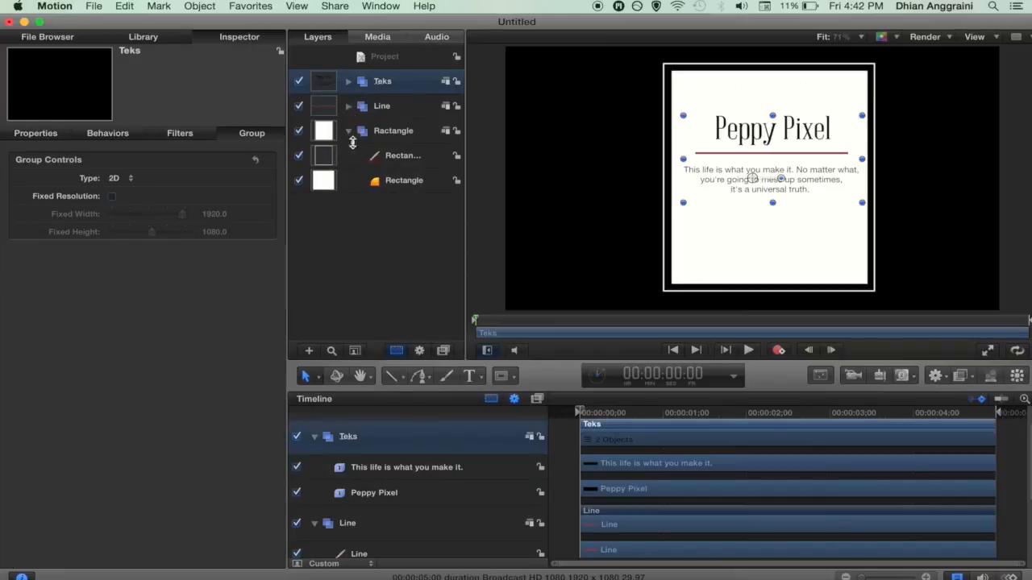
pyautogui.click(349, 132)
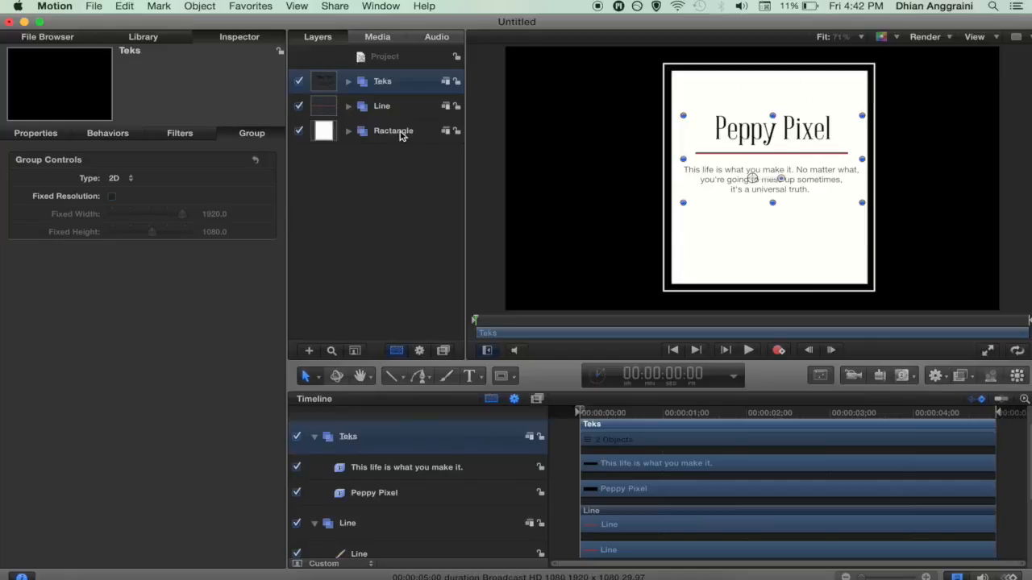
pyautogui.click(395, 131)
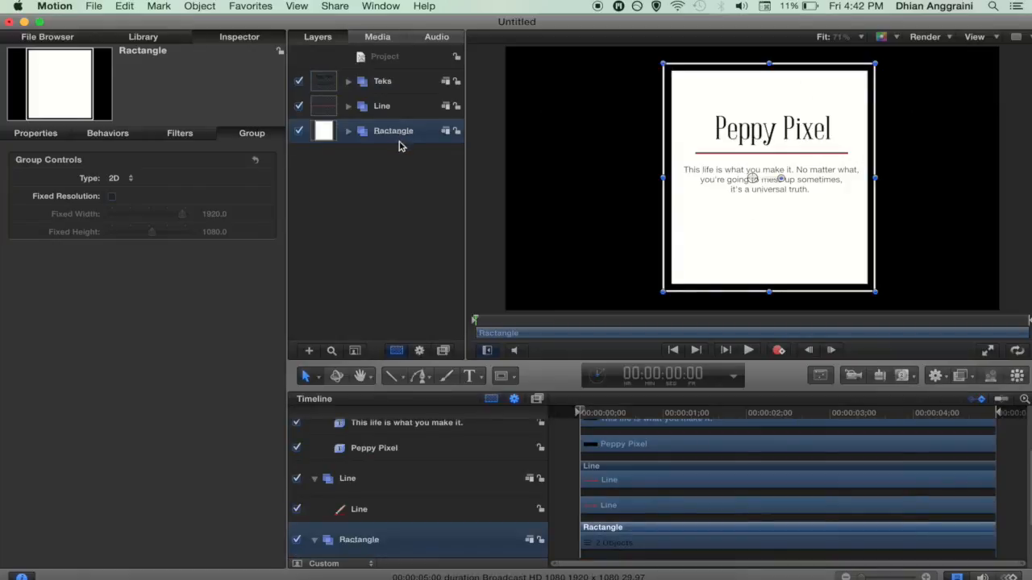
# Step: Add a 100% Scale keyframe to the Ractangle group at one second
pyautogui.click(657, 414)
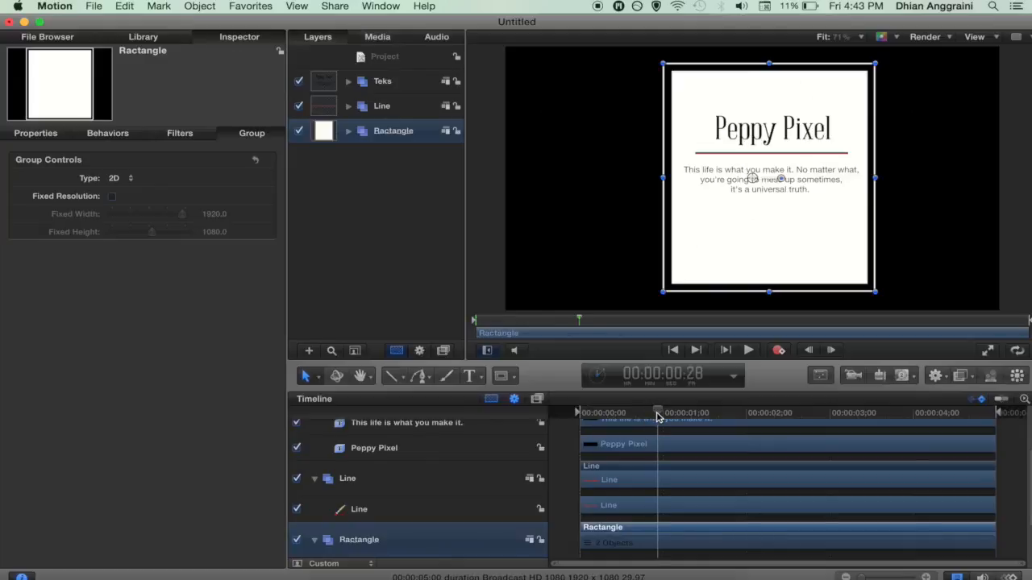
pyautogui.moveTo(657, 414); pyautogui.dragTo(663, 416)
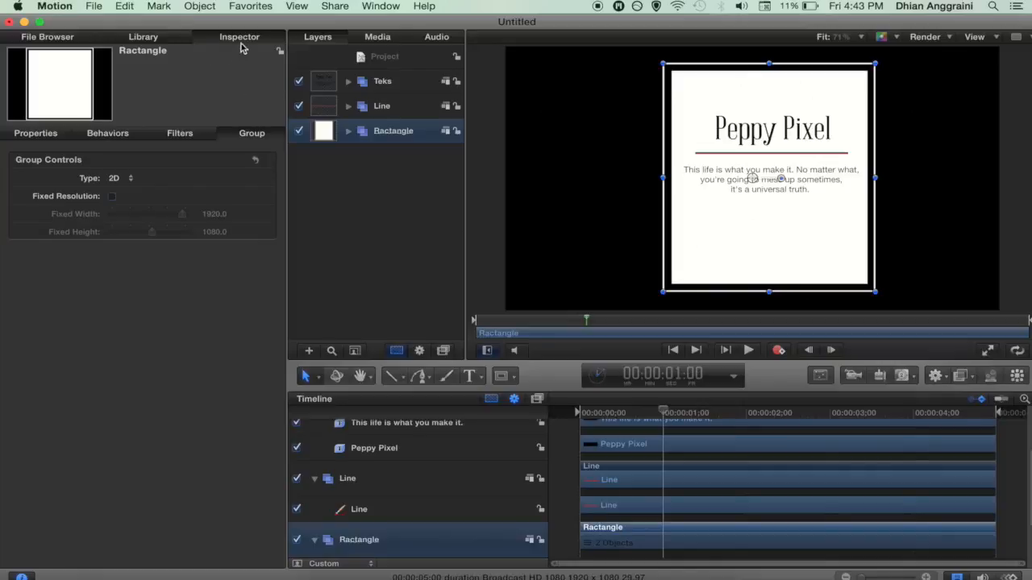
pyautogui.click(37, 133)
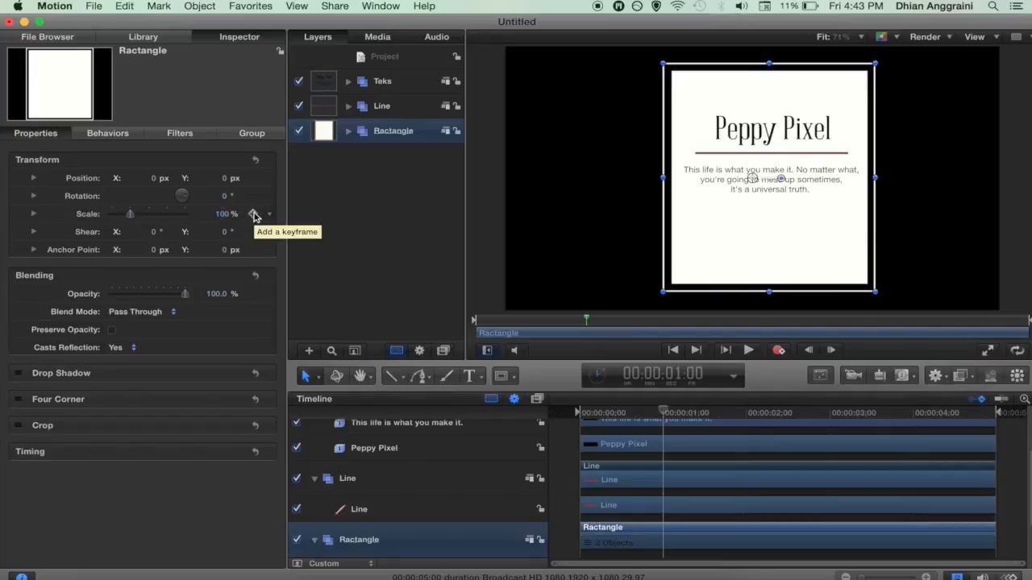
pyautogui.click(253, 215)
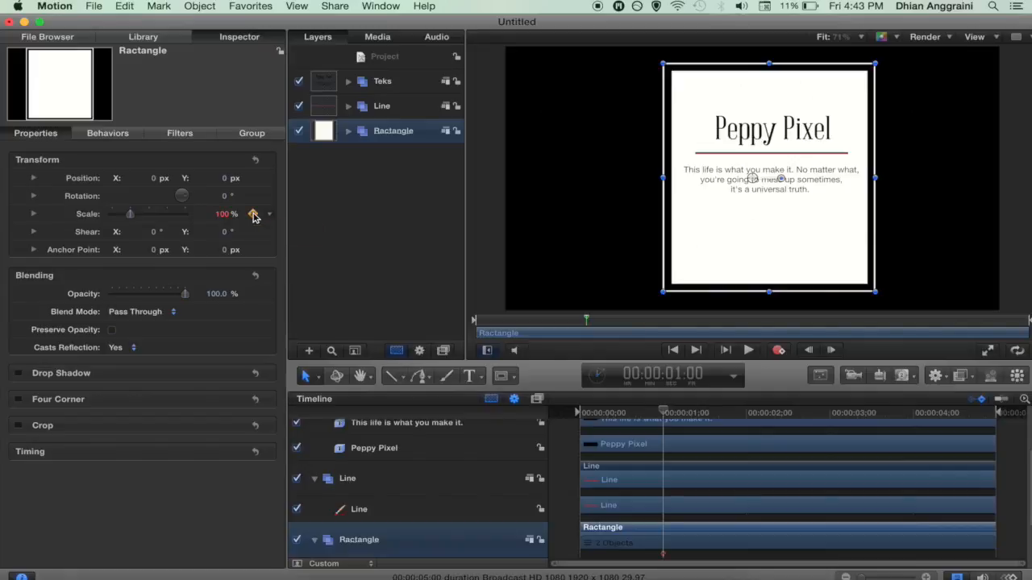
# Step: Keyframe the Ractangle group's Scale at about 331% at the start and preview the animation
pyautogui.moveTo(661, 413); pyautogui.dragTo(567, 415)
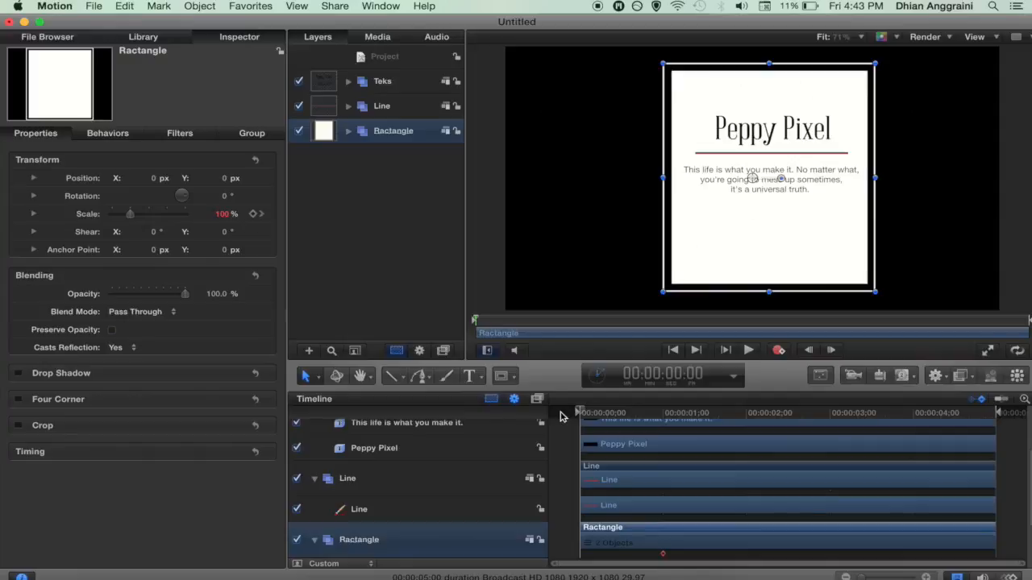
pyautogui.click(254, 215)
pyautogui.moveTo(132, 217); pyautogui.dragTo(173, 224)
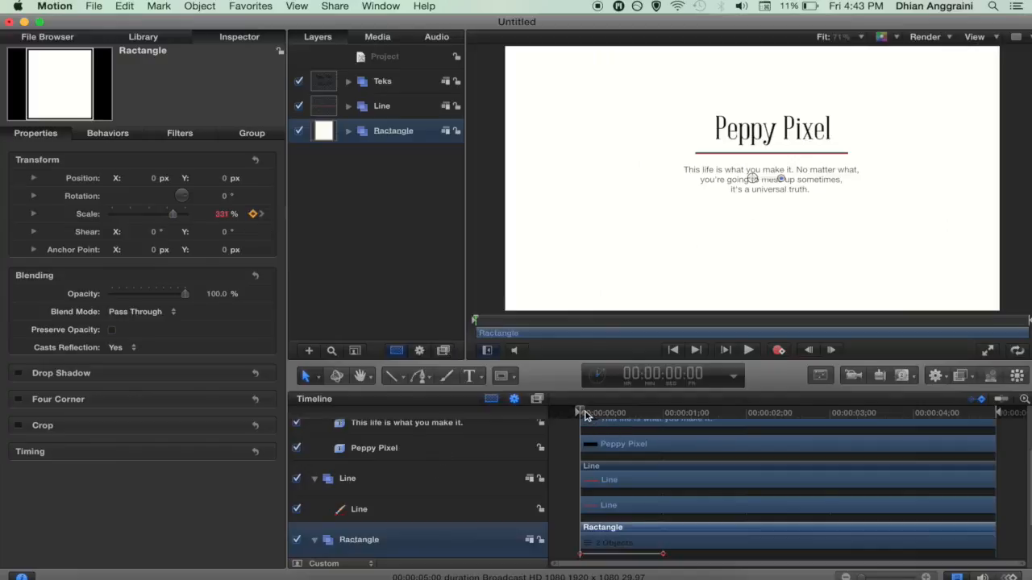
pyautogui.press('space')
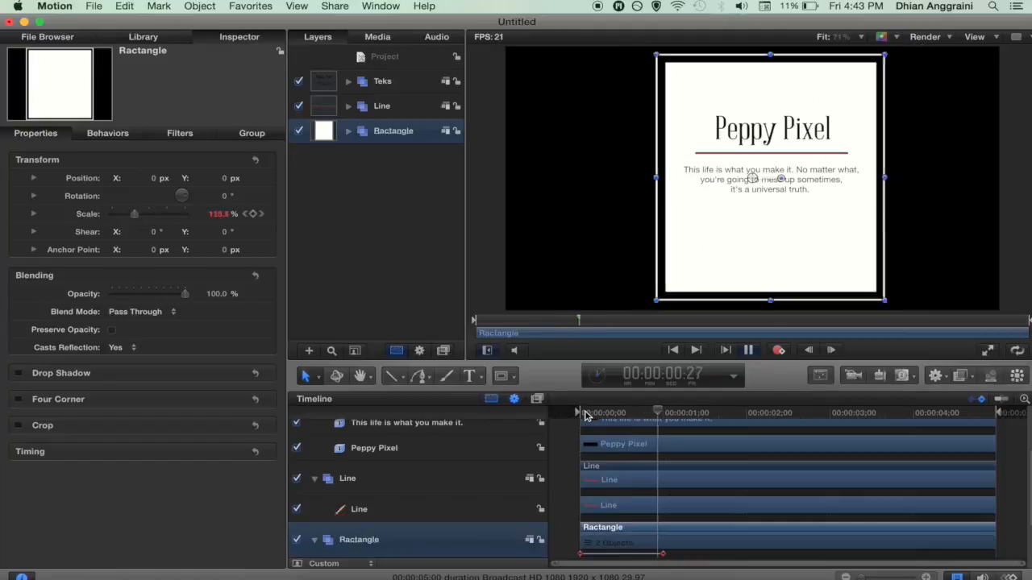
pyautogui.click(674, 413)
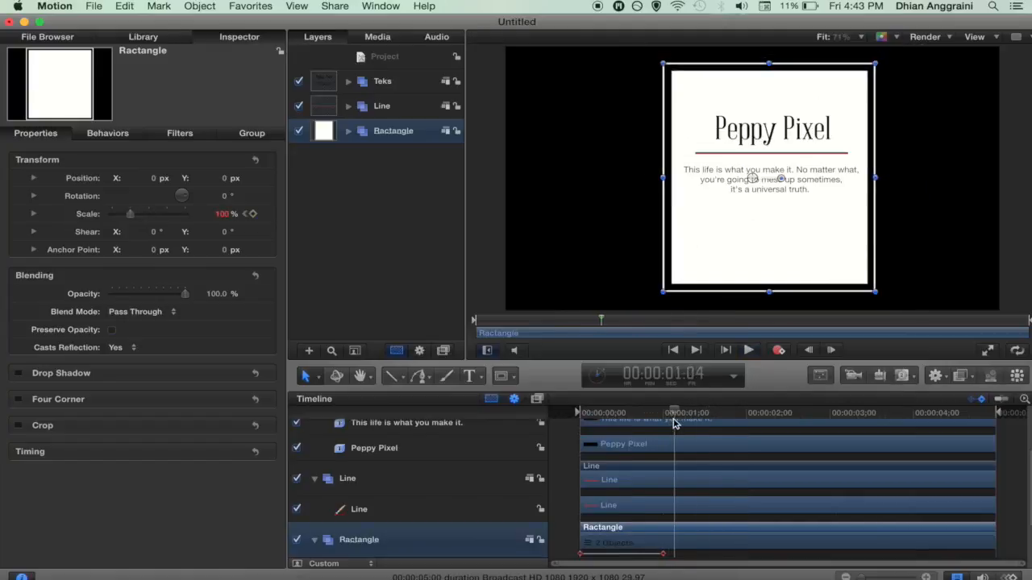
pyautogui.click(382, 107)
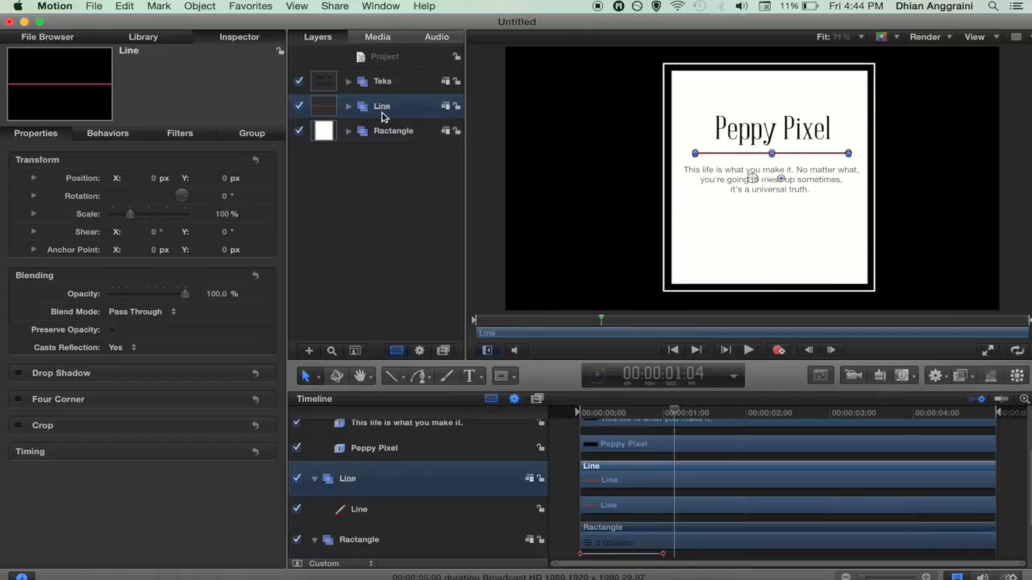
# Step: Select the red line shape and set a 100% Scale keyframe at about 1:05
pyautogui.click(349, 107)
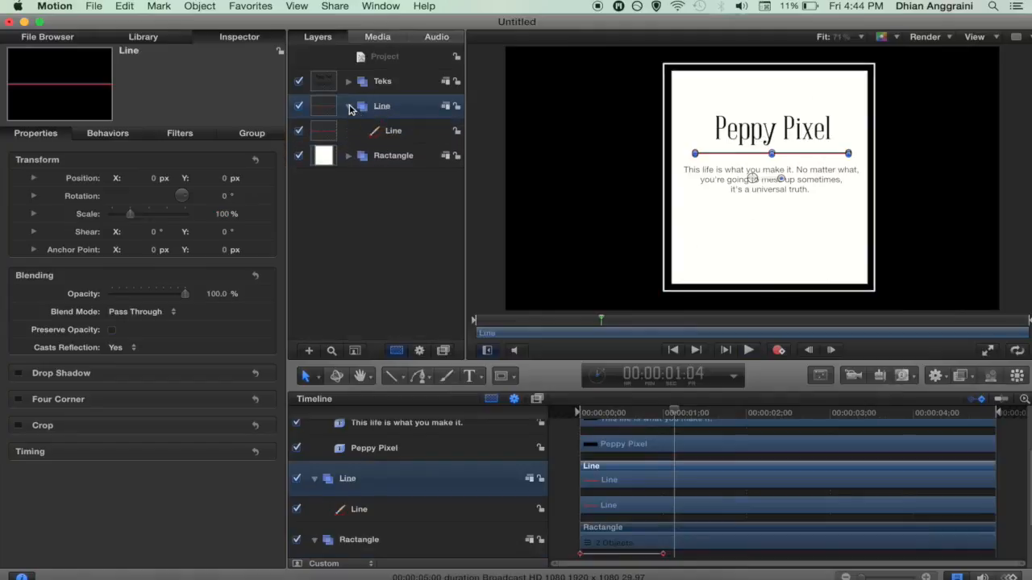
pyautogui.click(393, 133)
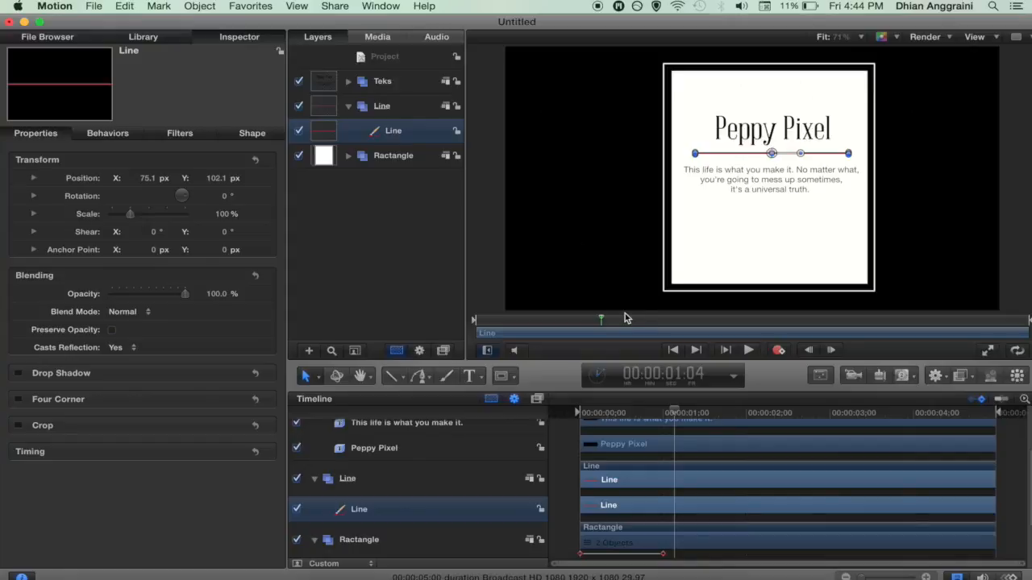
pyautogui.moveTo(674, 414); pyautogui.dragTo(645, 422)
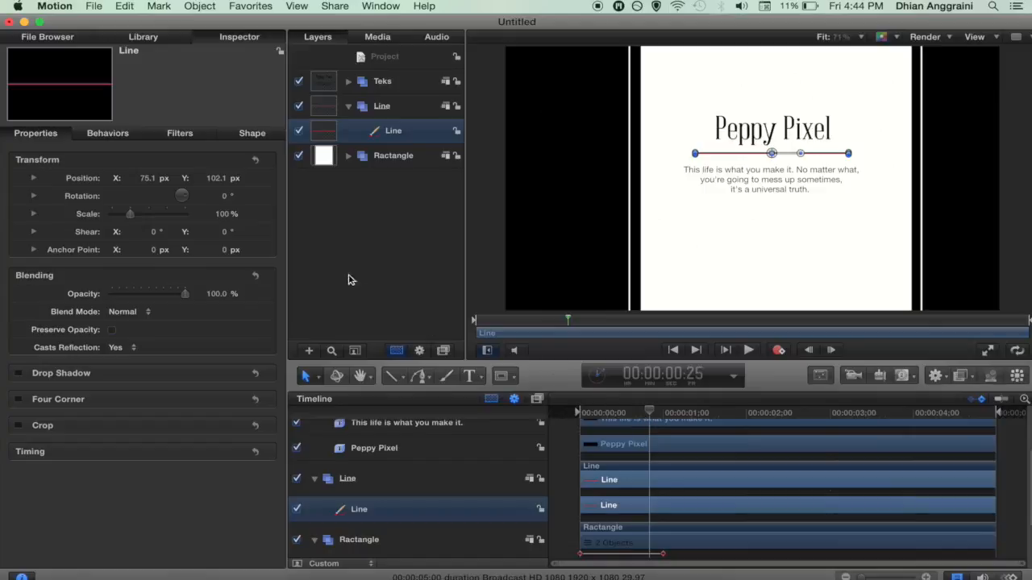
pyautogui.moveTo(260, 223)
pyautogui.click(675, 412)
pyautogui.moveTo(675, 418); pyautogui.dragTo(678, 418)
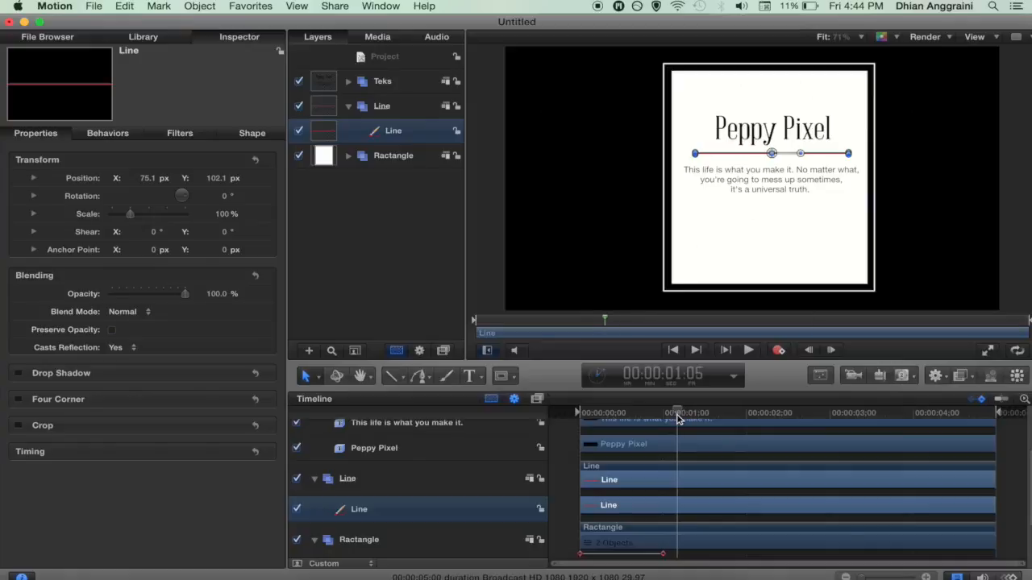
pyautogui.moveTo(253, 214)
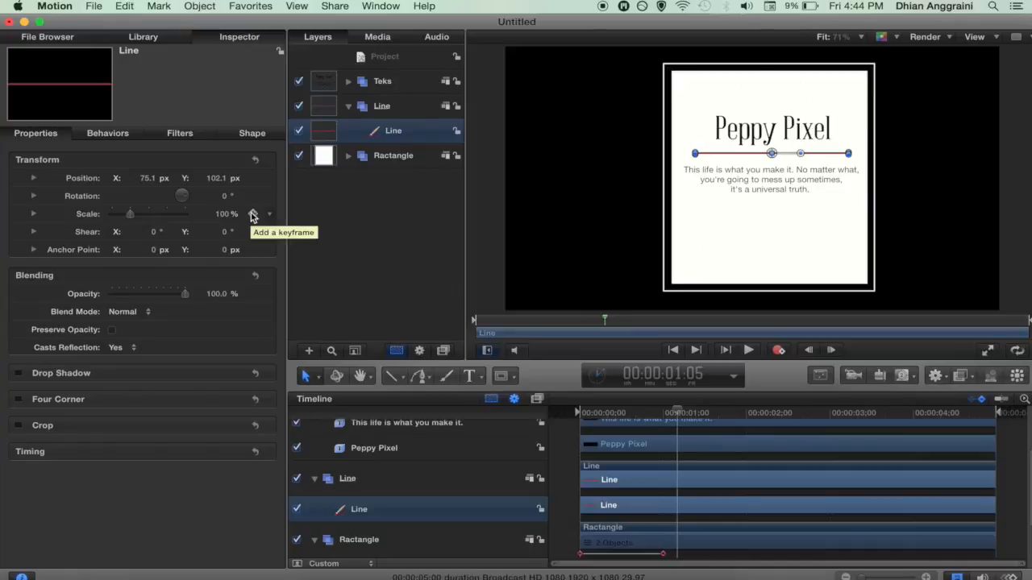
pyautogui.click(252, 215)
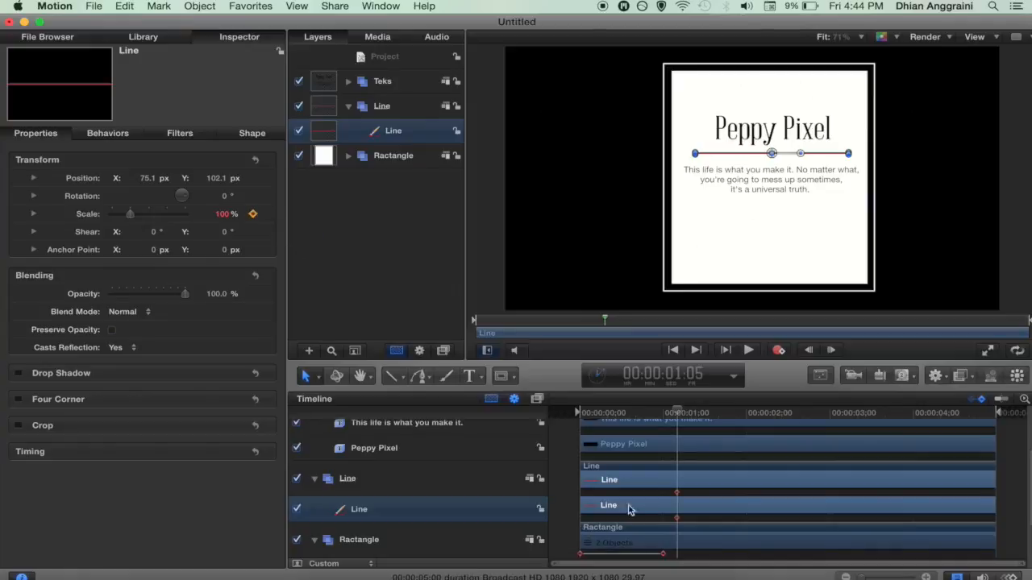
# Step: Add a 0% Scale keyframe at about 0:15 and play the line animation
pyautogui.moveTo(676, 417); pyautogui.dragTo(622, 424)
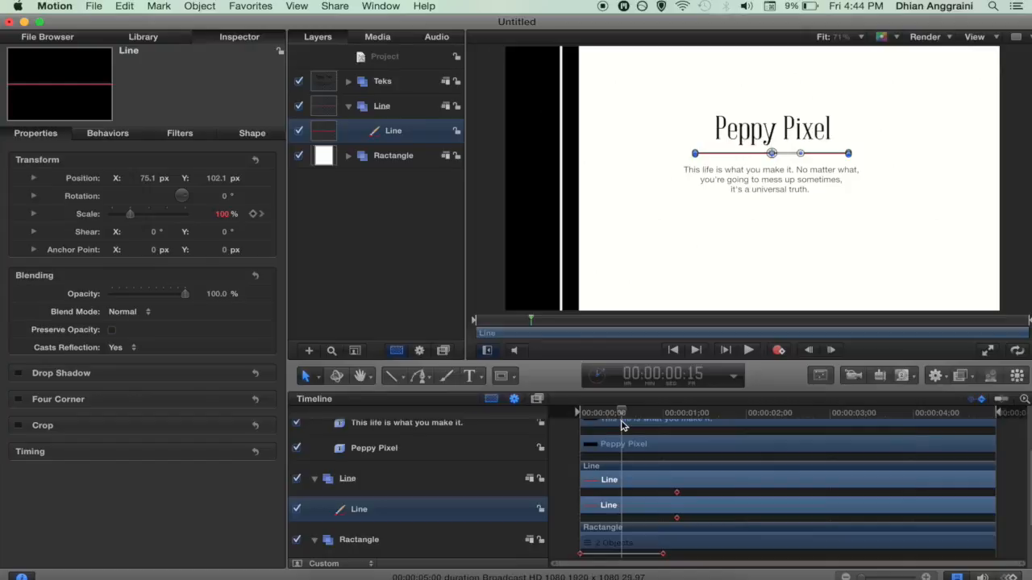
pyautogui.click(252, 214)
pyautogui.moveTo(130, 216); pyautogui.dragTo(84, 215)
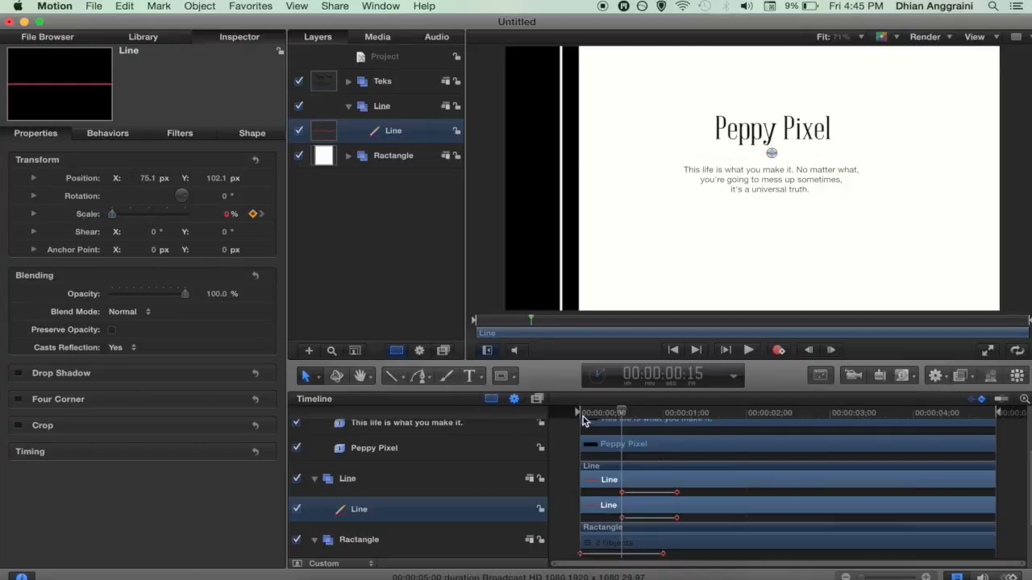
pyautogui.moveTo(584, 417); pyautogui.dragTo(556, 420)
pyautogui.press('space')
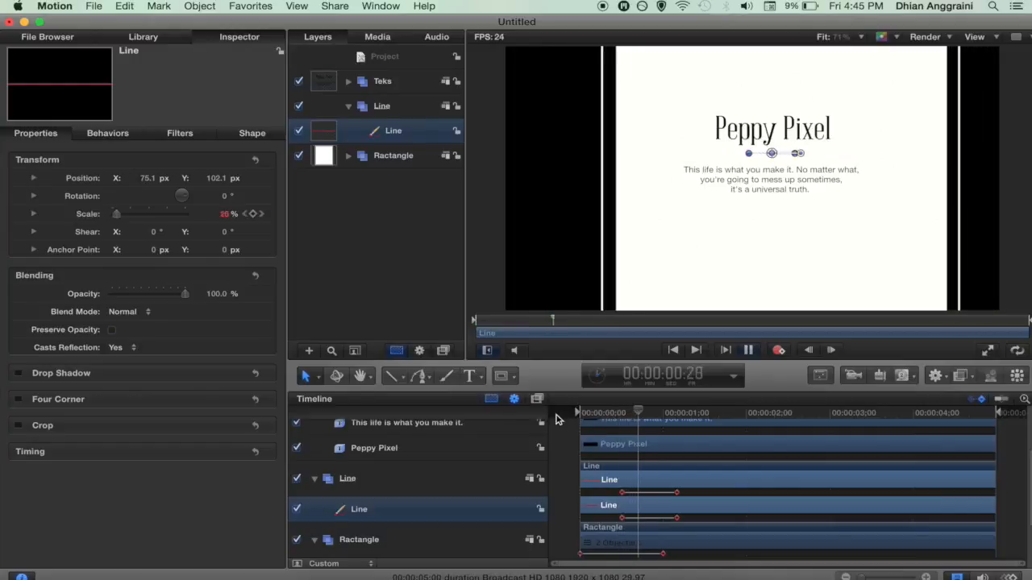
pyautogui.press('space')
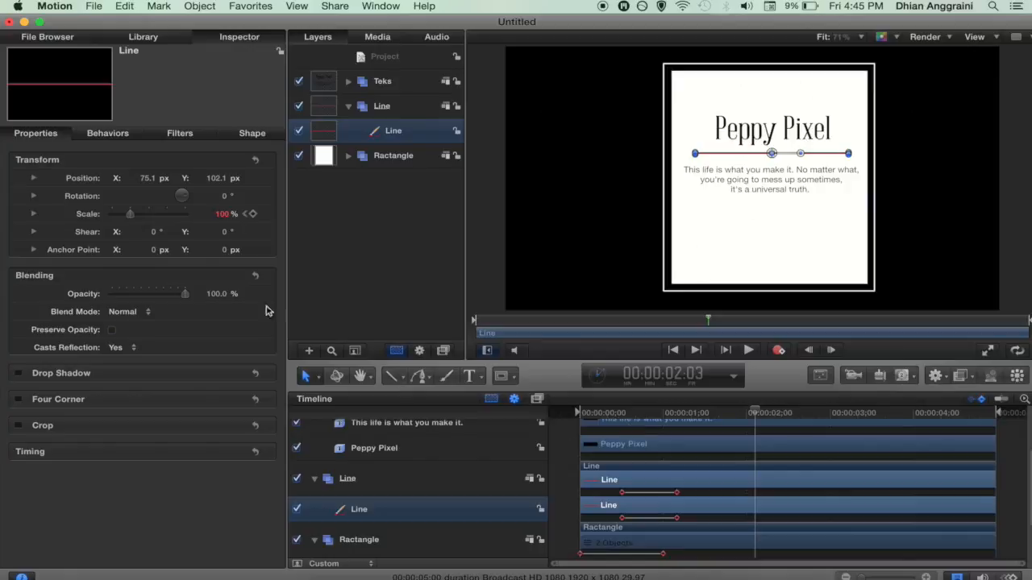
# Step: Delay the Teks group to start at 0:15 in the timeline and show the Library
pyautogui.click(347, 106)
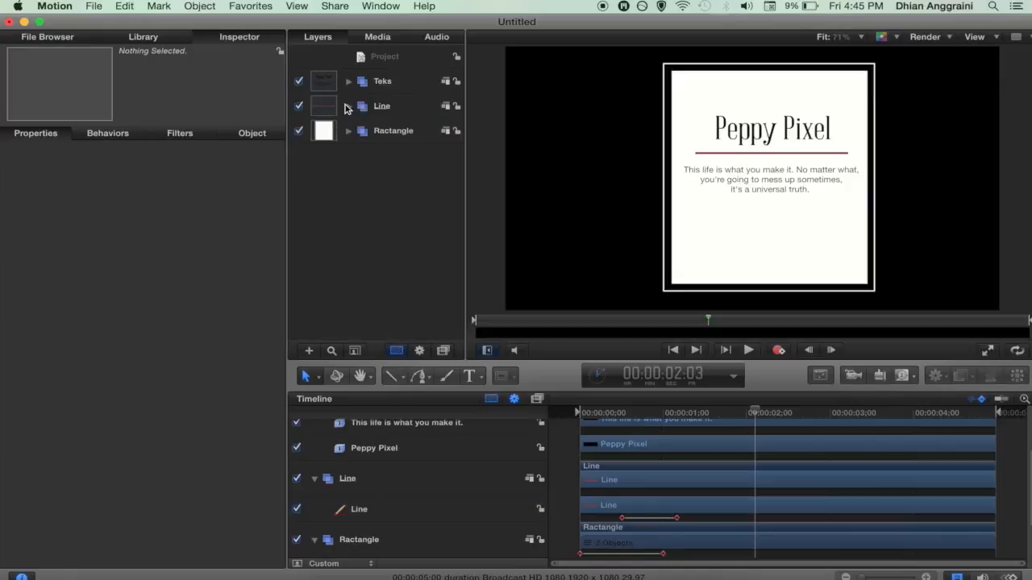
pyautogui.click(381, 105)
pyautogui.click(382, 81)
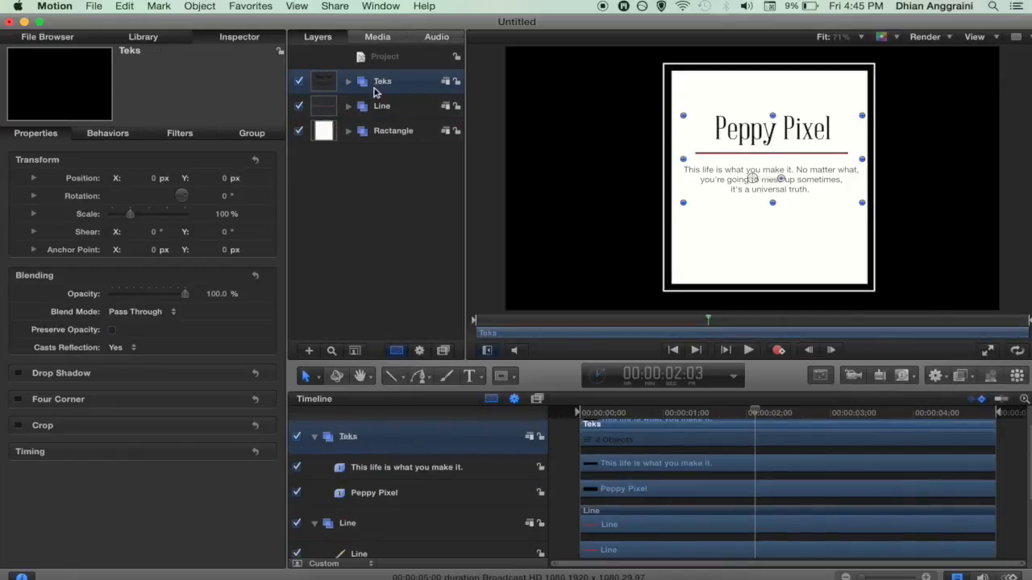
pyautogui.click(349, 82)
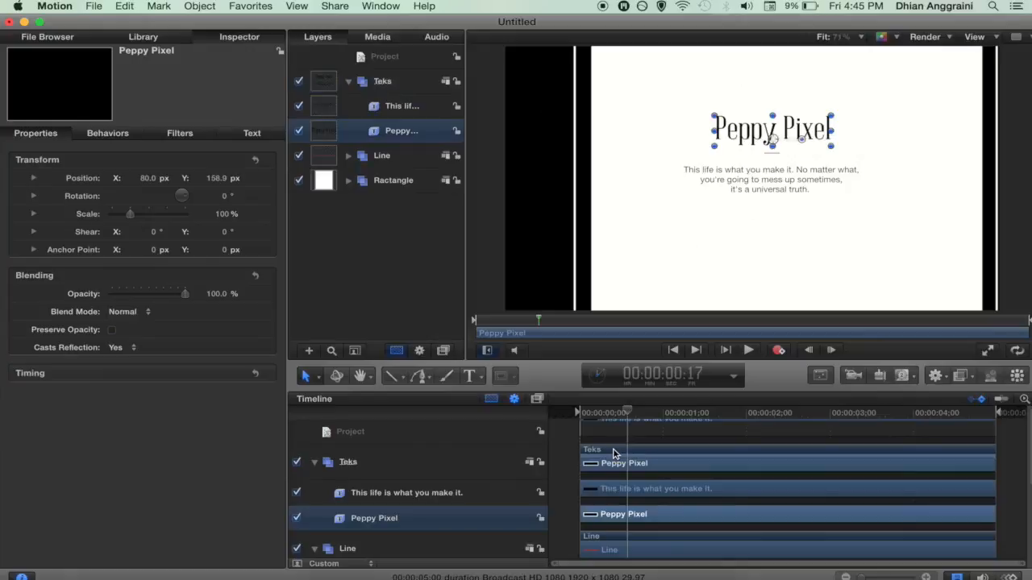
pyautogui.moveTo(612, 454); pyautogui.dragTo(658, 457)
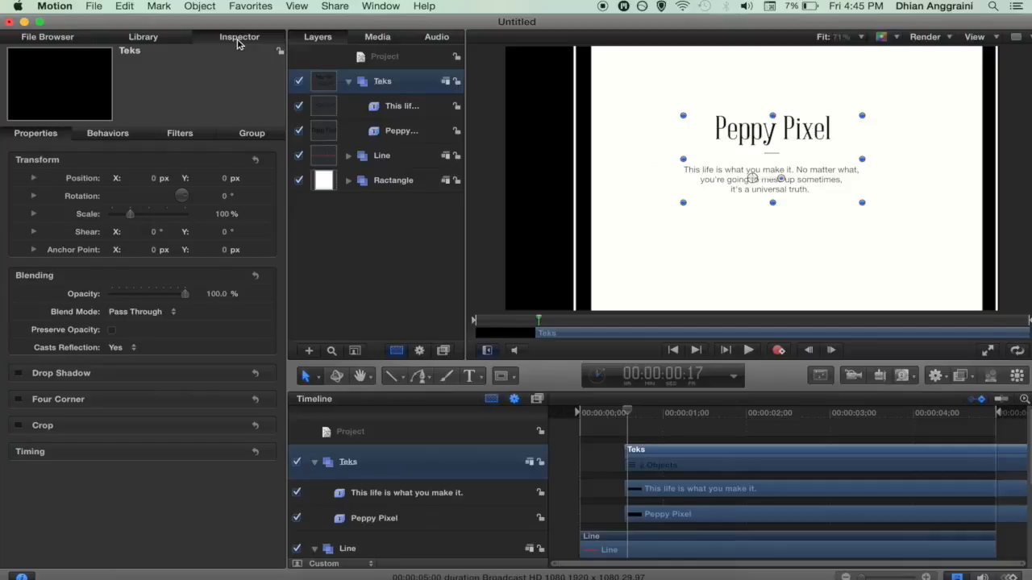
pyautogui.click(141, 39)
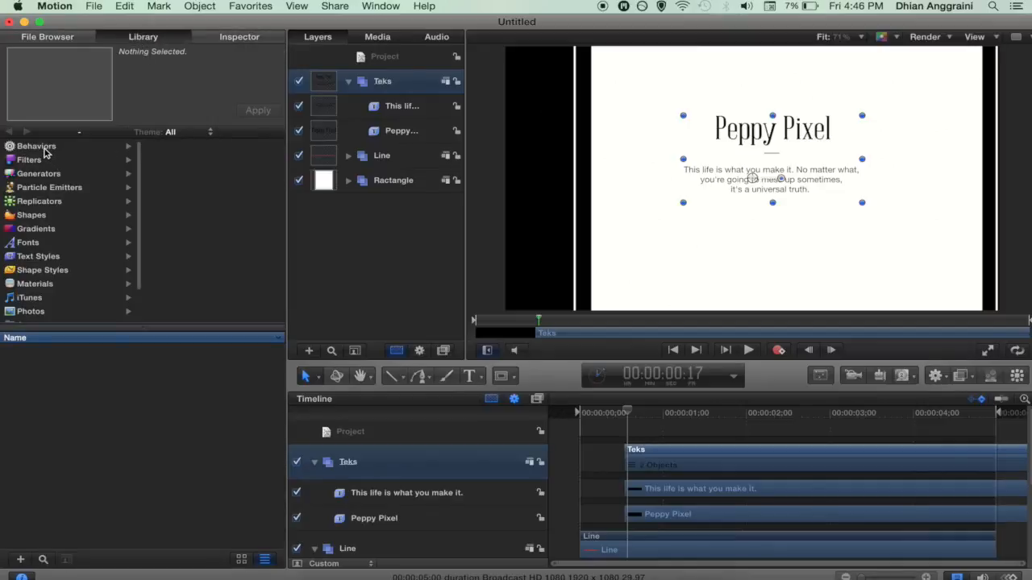
# Step: Preview the Text Sequence behaviours Arrange In, Arrange Out, Blur In and Blur Out, then select Track In
pyautogui.click(46, 150)
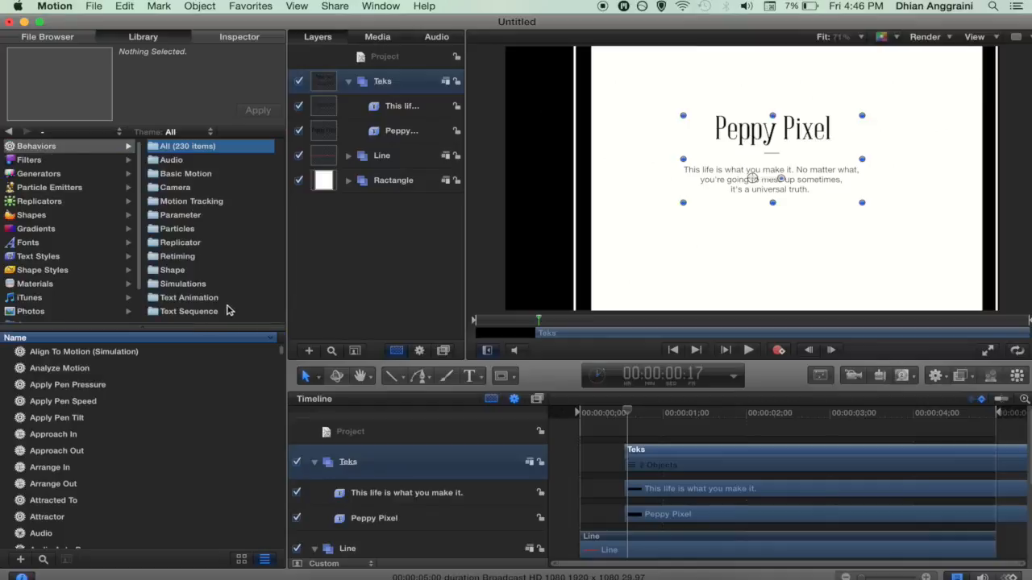
pyautogui.click(196, 314)
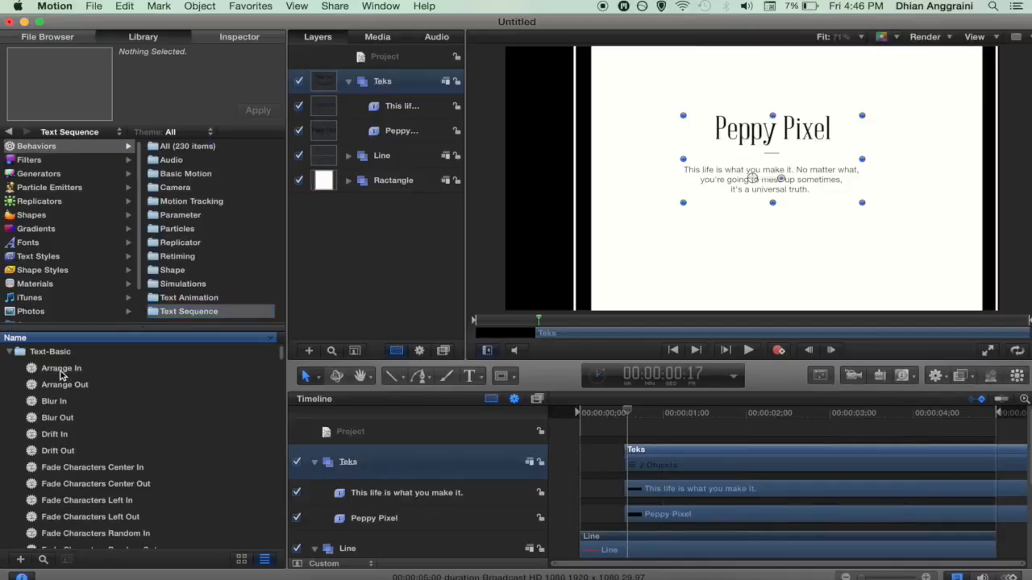
pyautogui.click(63, 372)
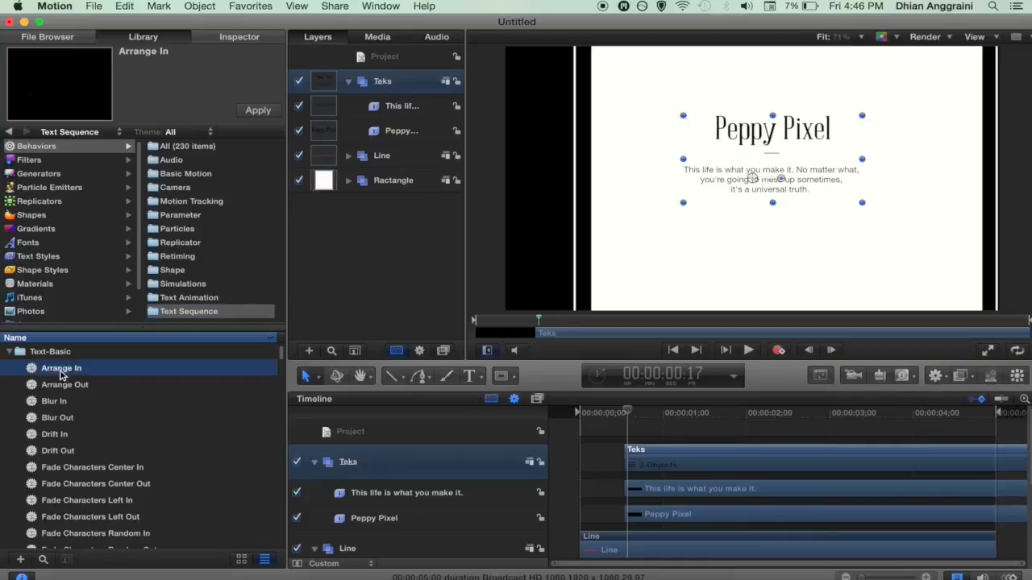
pyautogui.click(64, 388)
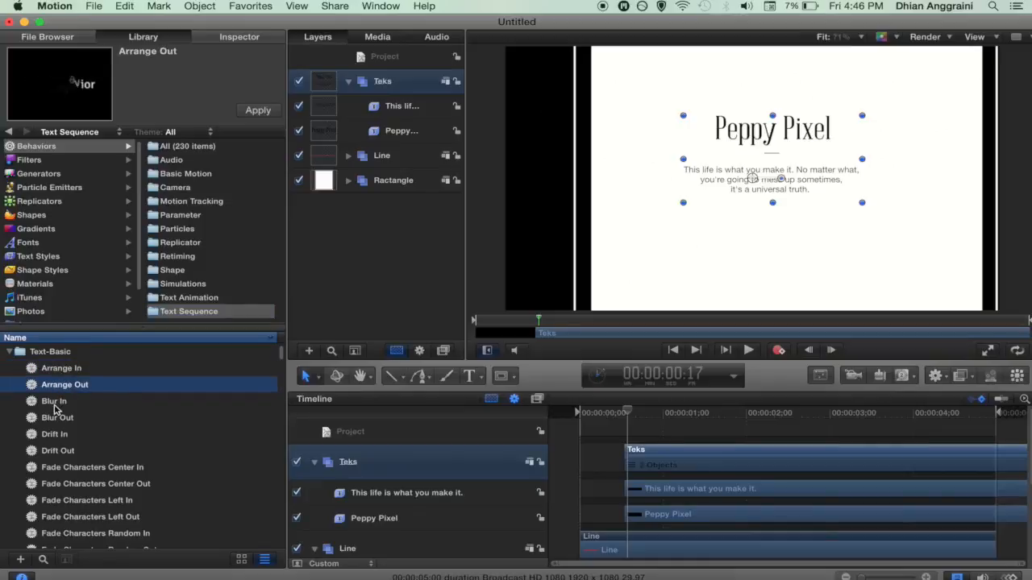
pyautogui.click(56, 403)
pyautogui.click(57, 420)
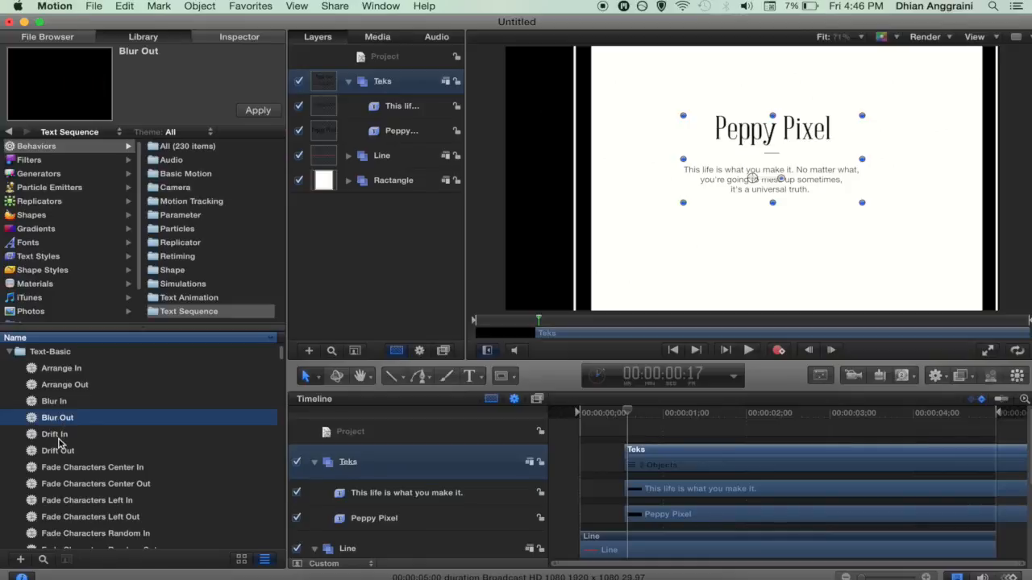
pyautogui.scroll(-10, 61, 435)
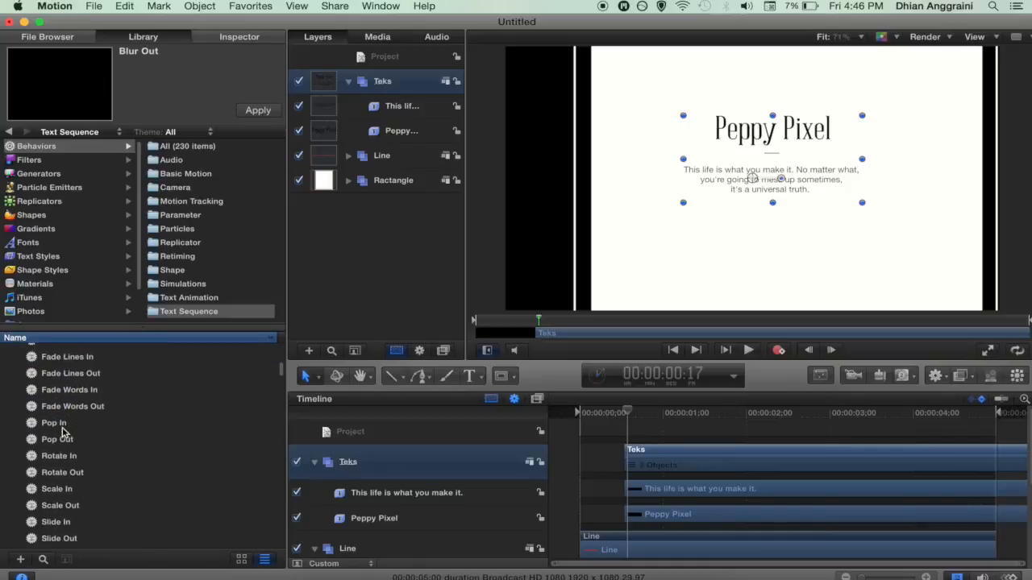
pyautogui.scroll(-5, 64, 468)
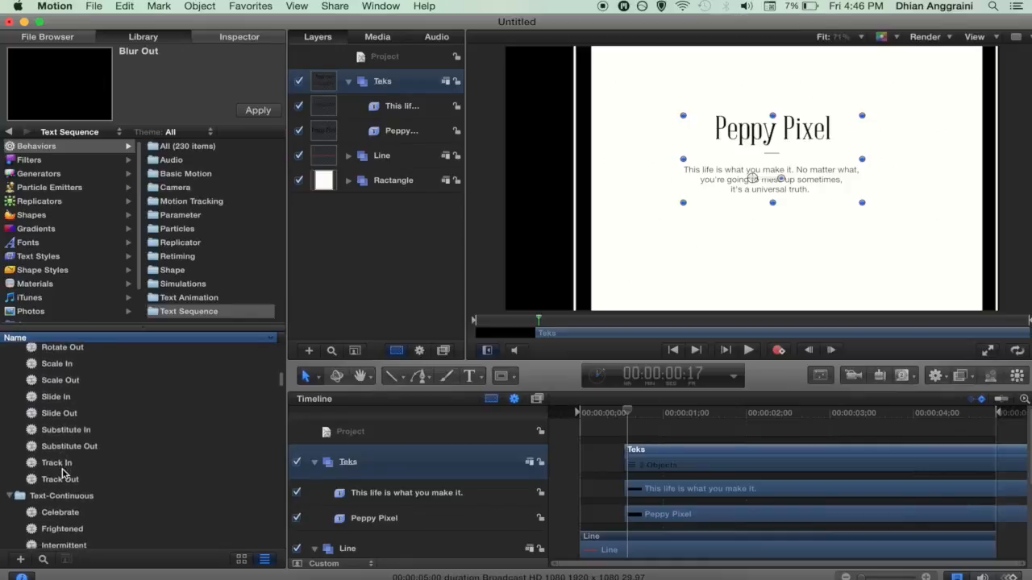
pyautogui.click(53, 458)
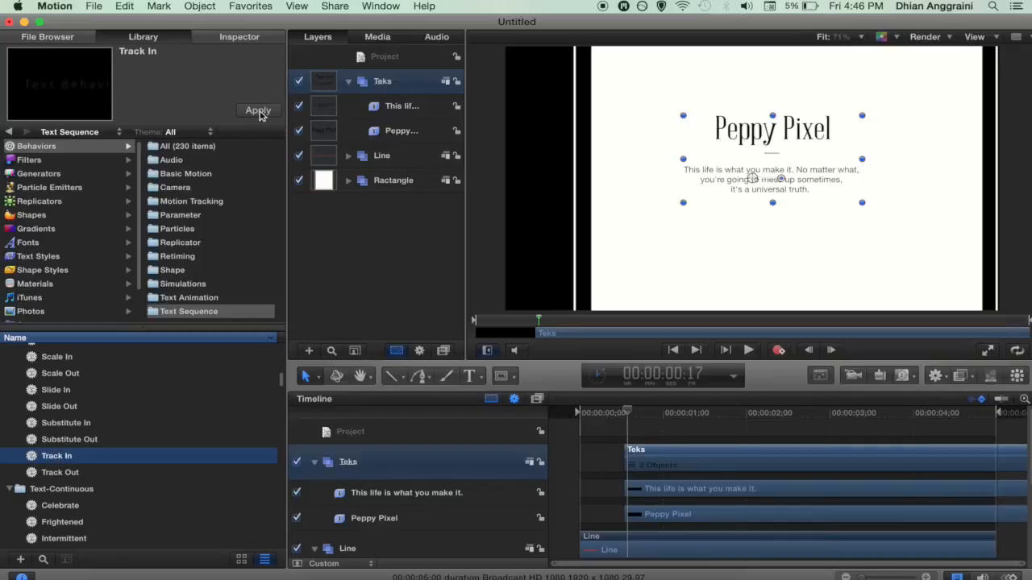
# Step: Apply Track In to the Peppy Pixel title and preview it
pyautogui.click(407, 134)
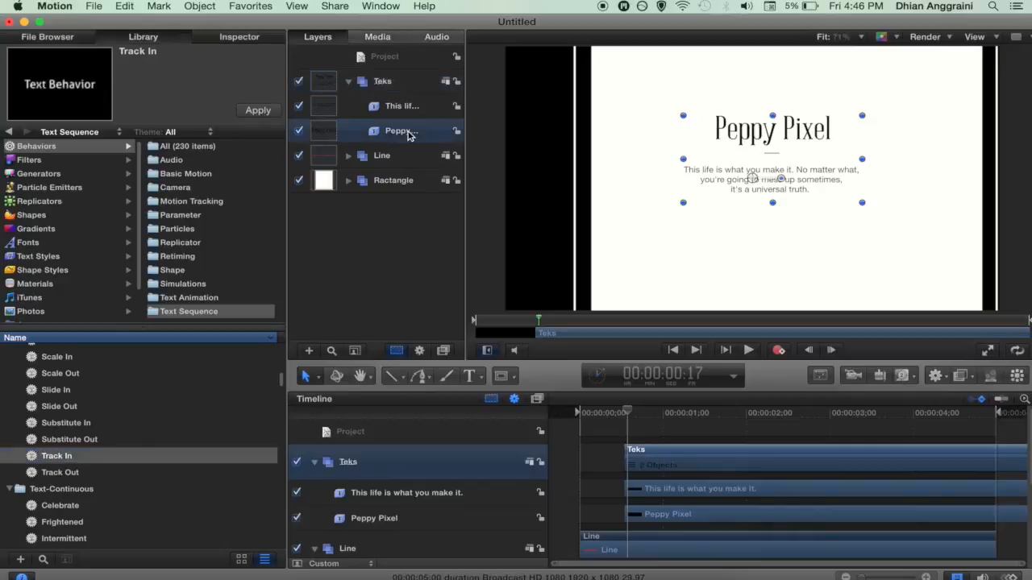
pyautogui.click(257, 113)
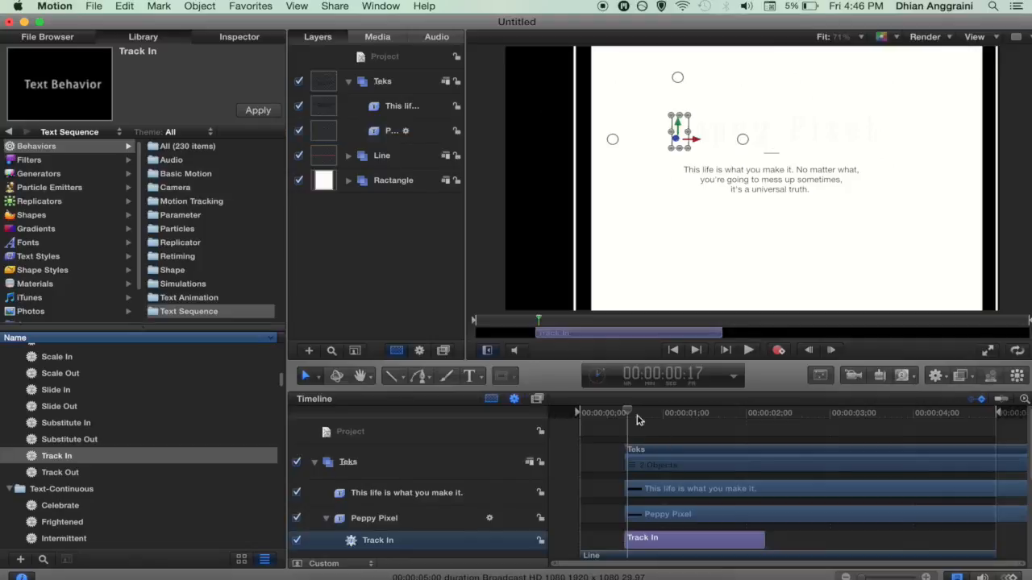
pyautogui.press('space')
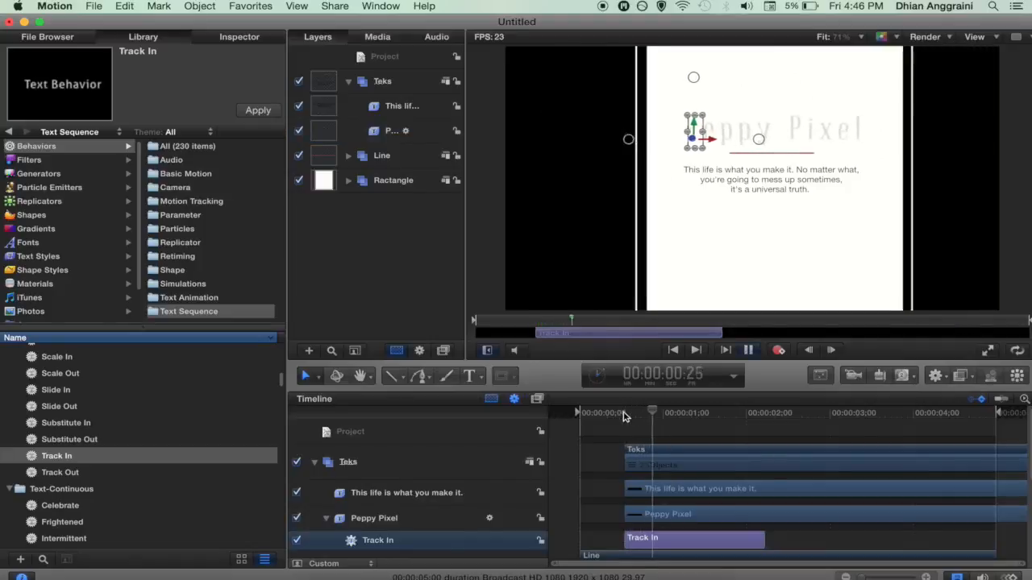
pyautogui.press('space')
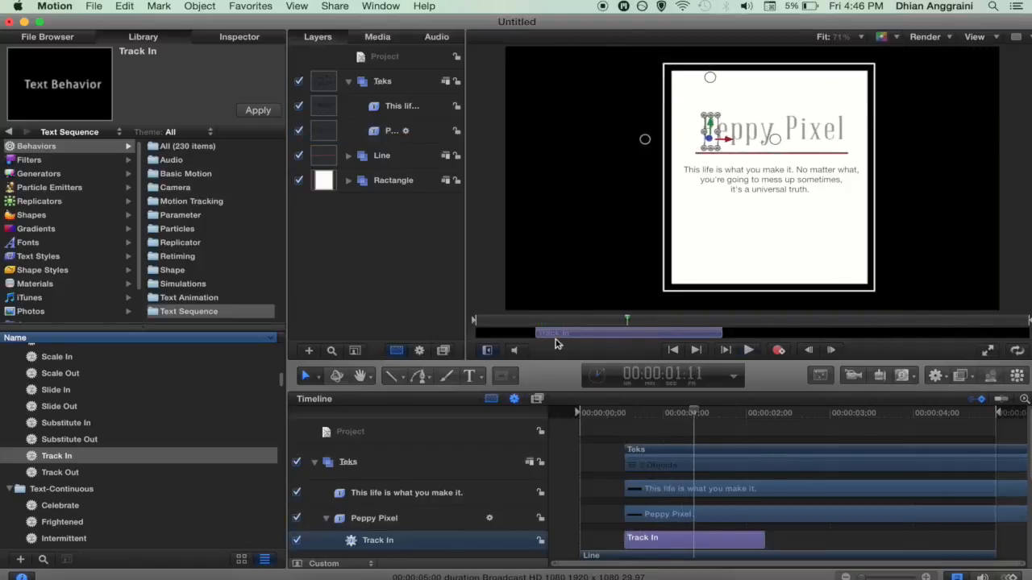
# Step: Apply Track In to the quote text and play both text animations
pyautogui.click(403, 108)
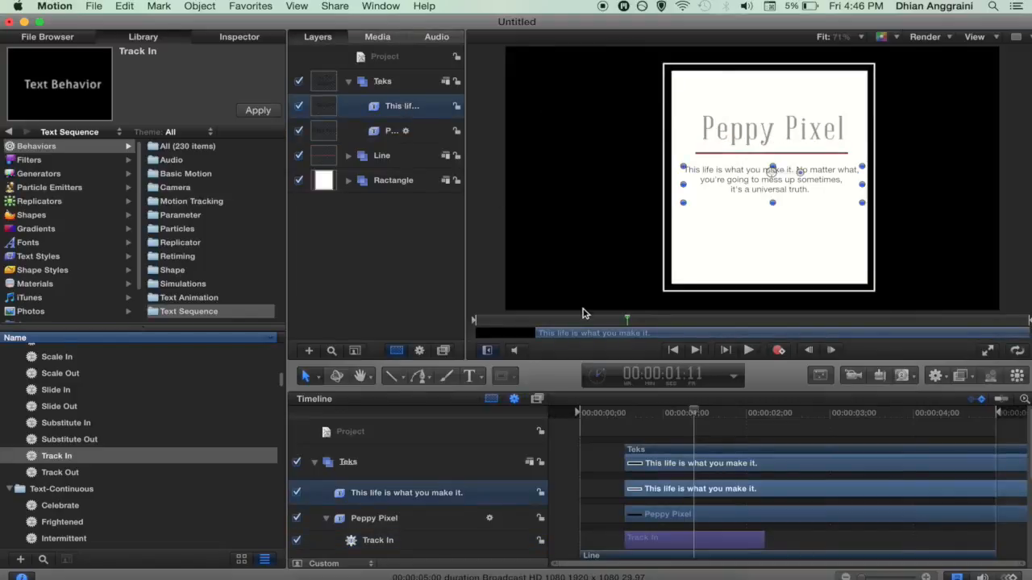
pyautogui.click(625, 413)
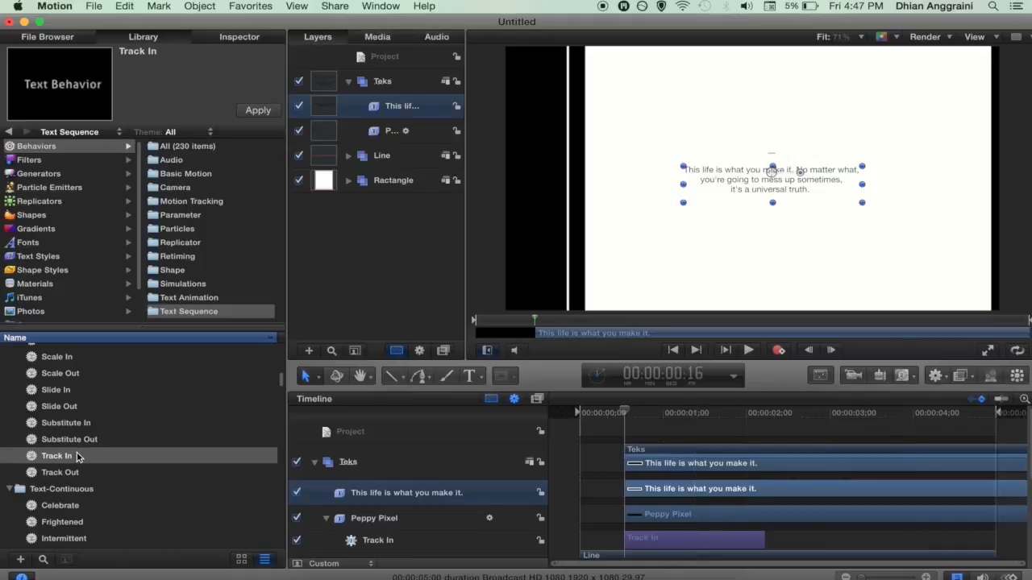
pyautogui.click(257, 112)
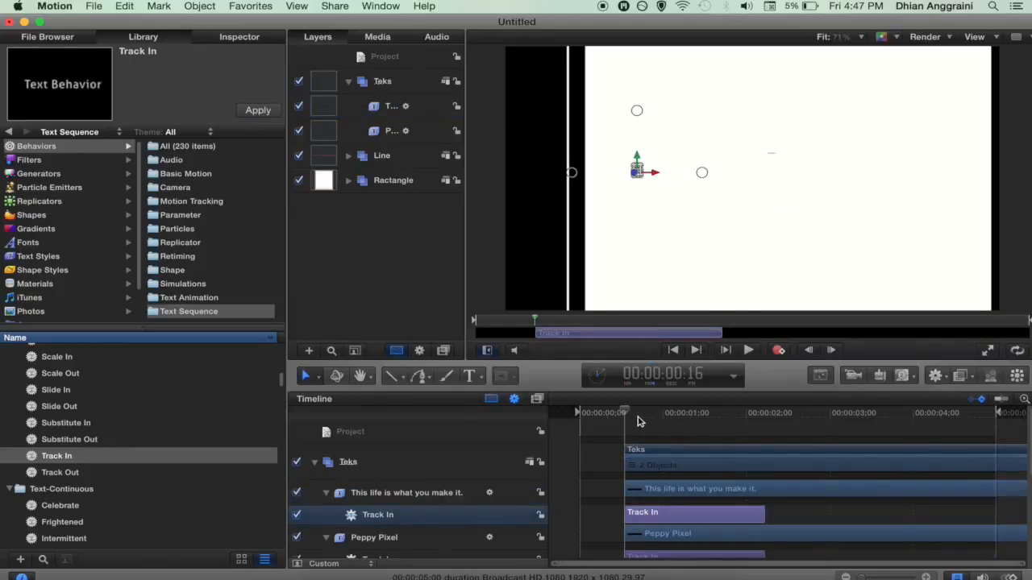
pyautogui.press('space')
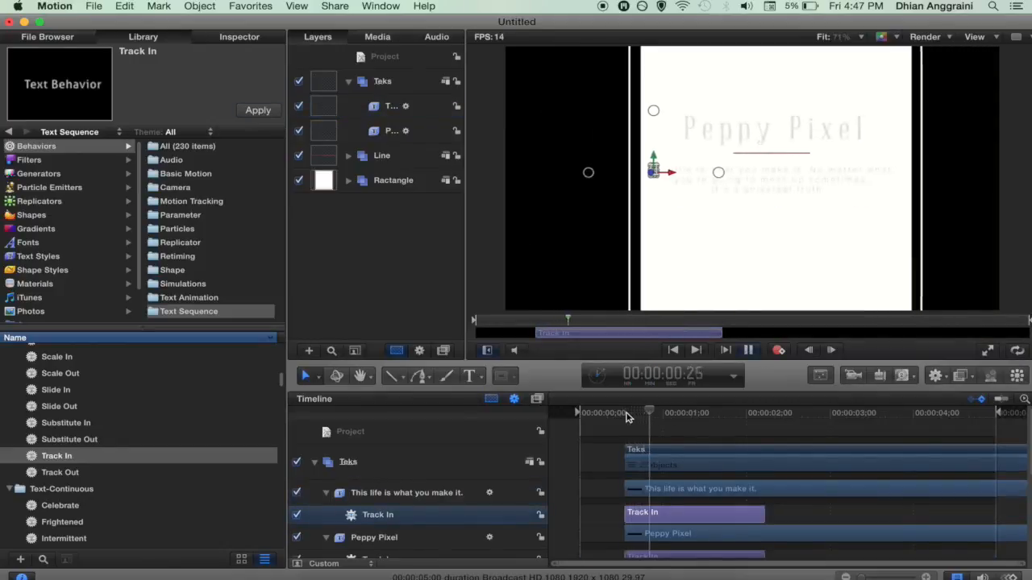
pyautogui.press('space')
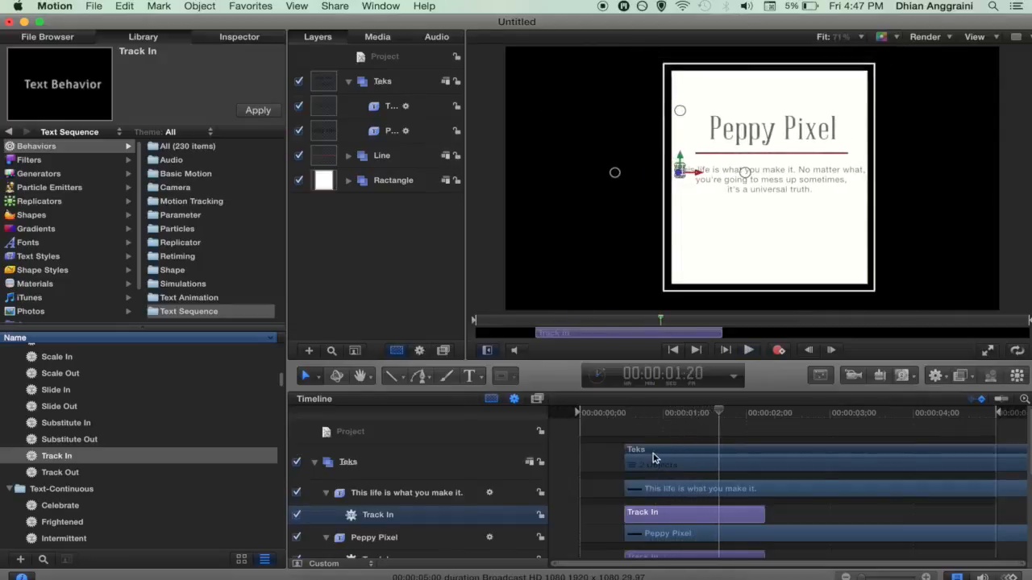
# Step: Trim Peppy Pixel's Track In behaviour so it ends at about 00:00:01:20
pyautogui.scroll(-3, 671, 438)
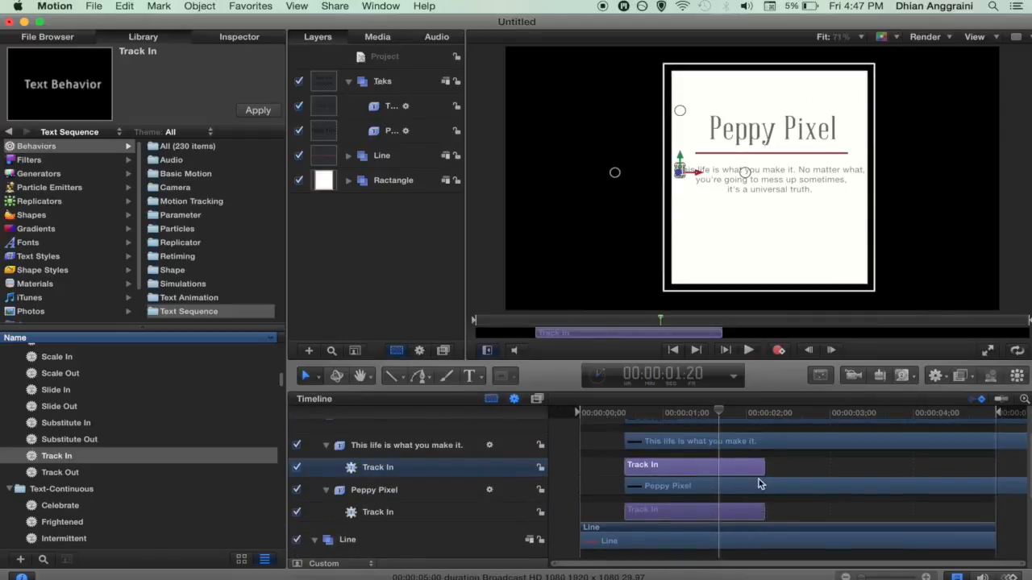
pyautogui.click(372, 514)
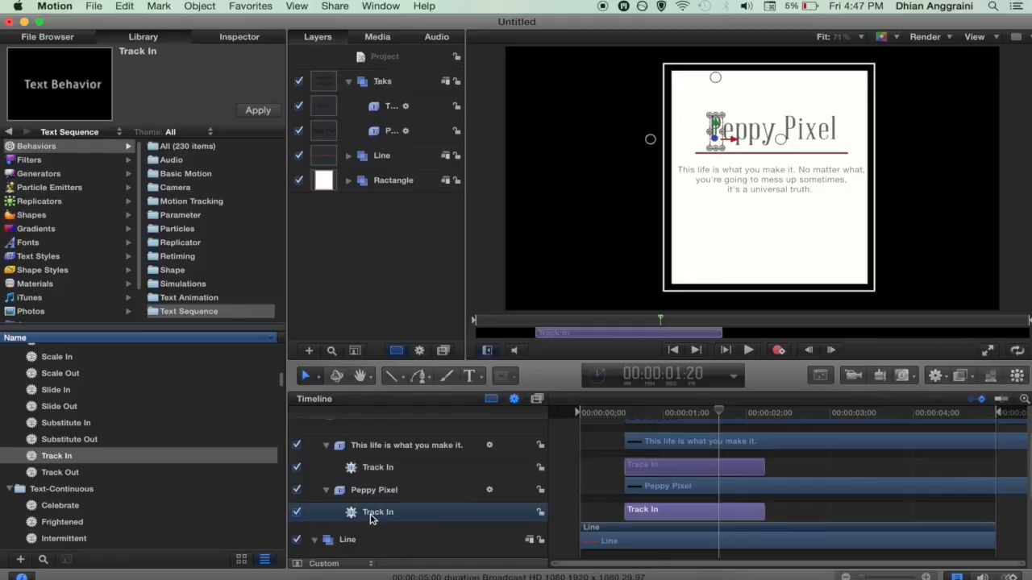
pyautogui.click(373, 493)
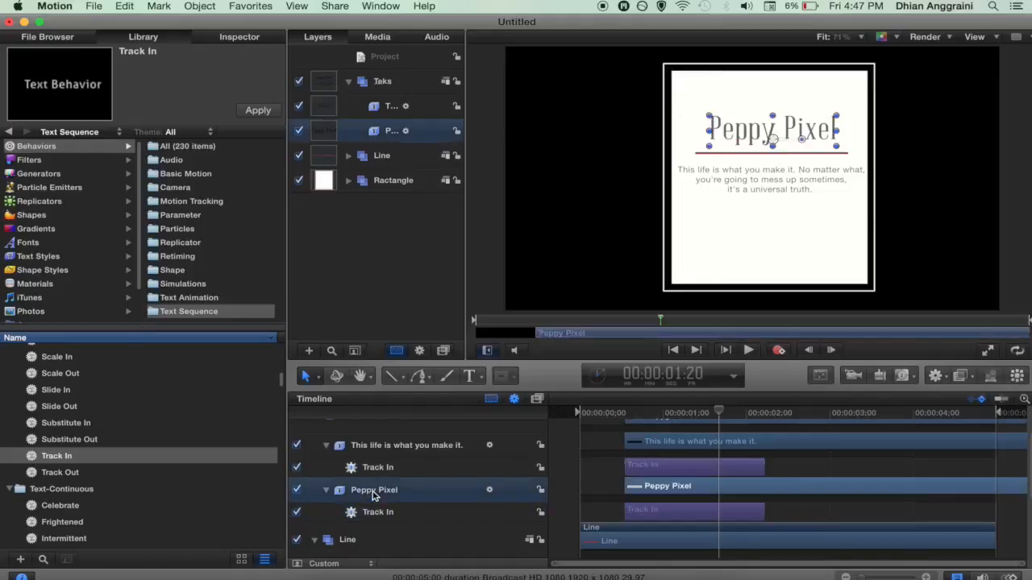
pyautogui.click(373, 514)
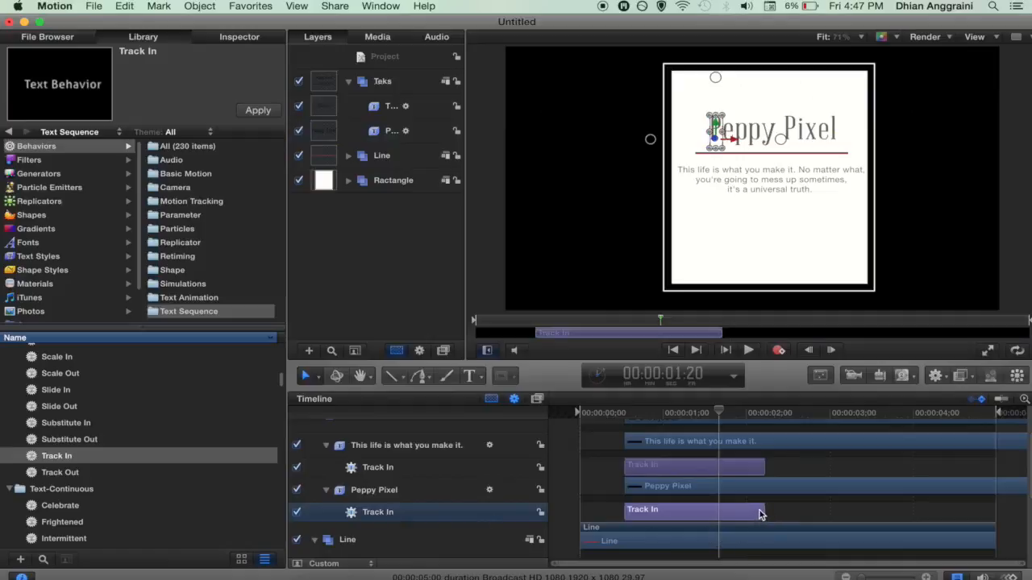
pyautogui.moveTo(762, 511); pyautogui.dragTo(716, 512)
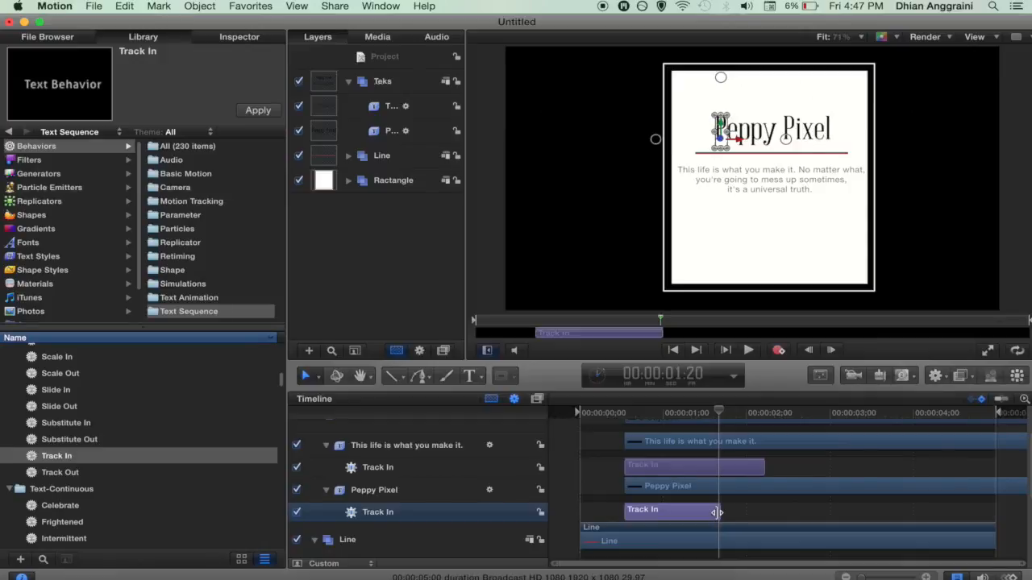
# Step: Shift the 'This life is what you make it.' clip later to start around 0:26
pyautogui.click(645, 417)
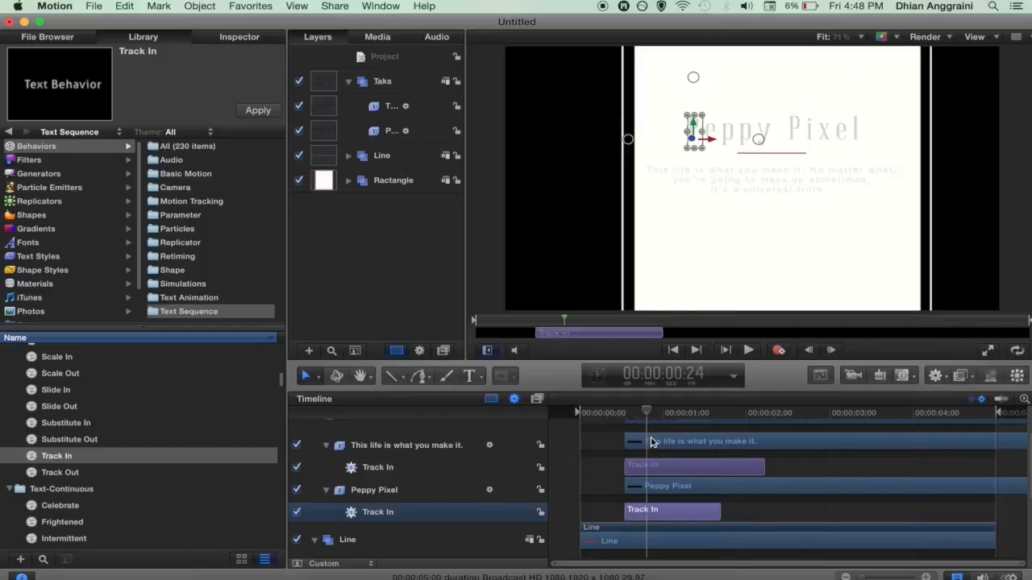
pyautogui.moveTo(652, 443); pyautogui.dragTo(678, 449)
pyautogui.click(653, 416)
pyautogui.moveTo(653, 416); pyautogui.dragTo(666, 444)
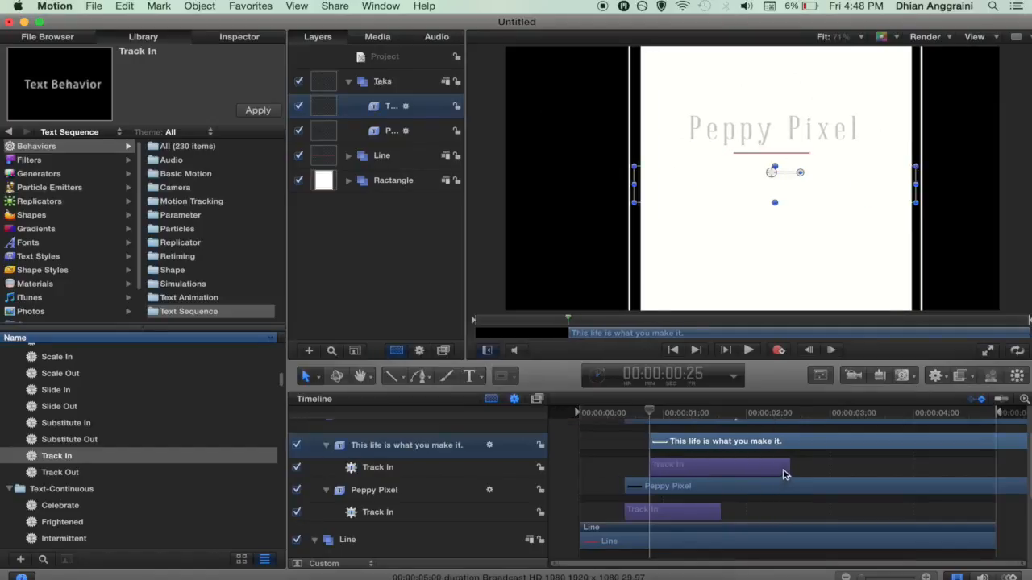
# Step: Trim the quote's Track In behaviour to end near 2:07
pyautogui.click(772, 472)
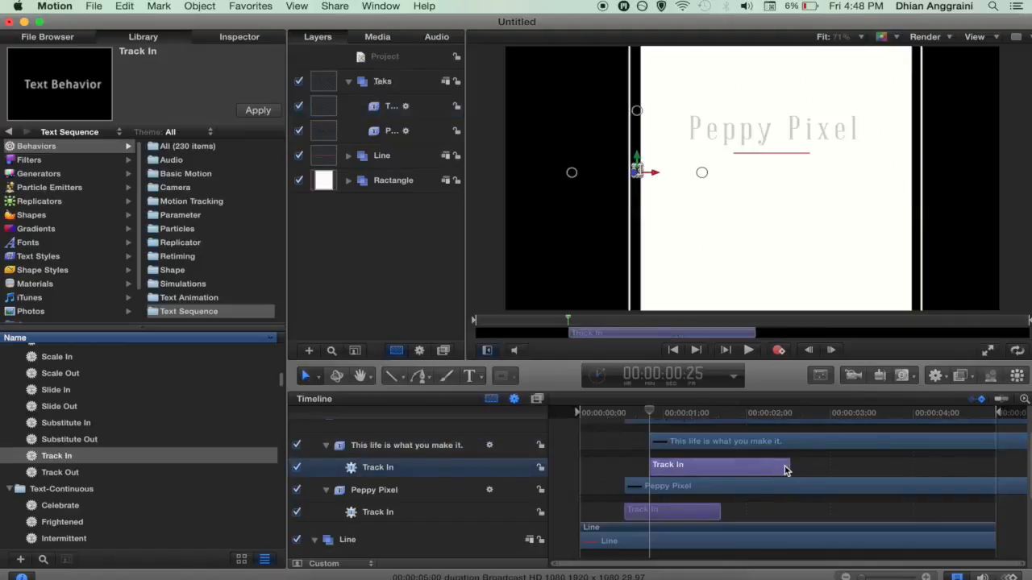
pyautogui.moveTo(788, 466); pyautogui.dragTo(766, 468)
pyautogui.click(586, 413)
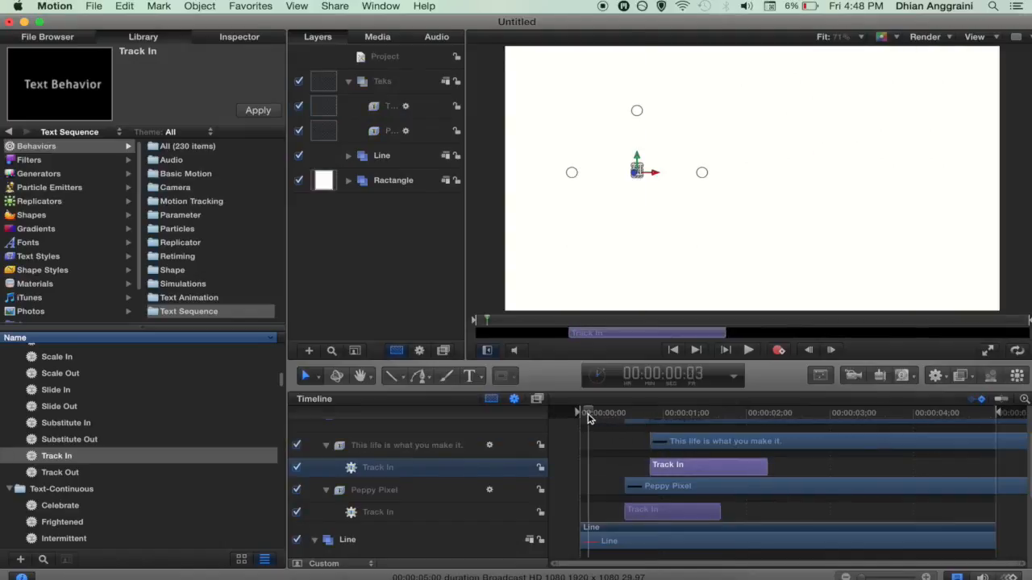
# Step: Shorten both the body text's and the title's Track In behaviours further after a playback check
pyautogui.press('space')
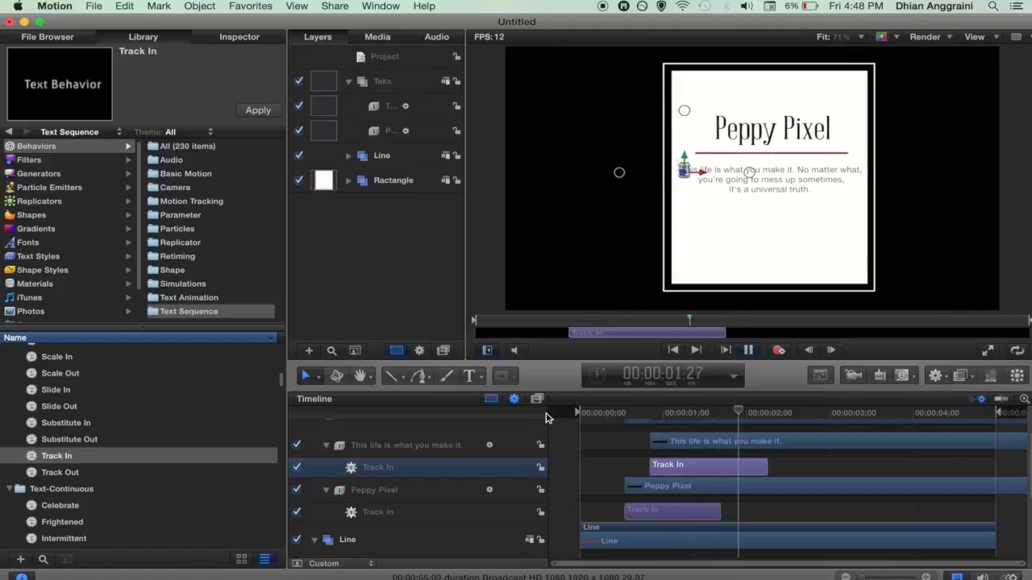
pyautogui.press('space')
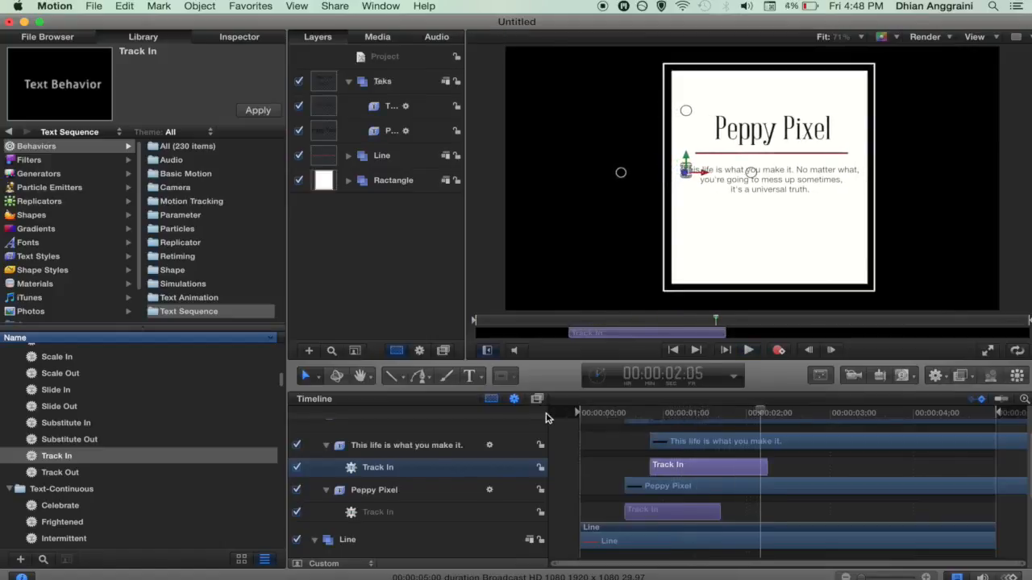
pyautogui.moveTo(763, 467); pyautogui.dragTo(746, 468)
pyautogui.moveTo(718, 511); pyautogui.dragTo(702, 511)
pyautogui.moveTo(746, 469); pyautogui.dragTo(739, 469)
# Step: Replay the intro from near the beginning to review the quicker Track In timing
pyautogui.click(610, 413)
pyautogui.press('space')
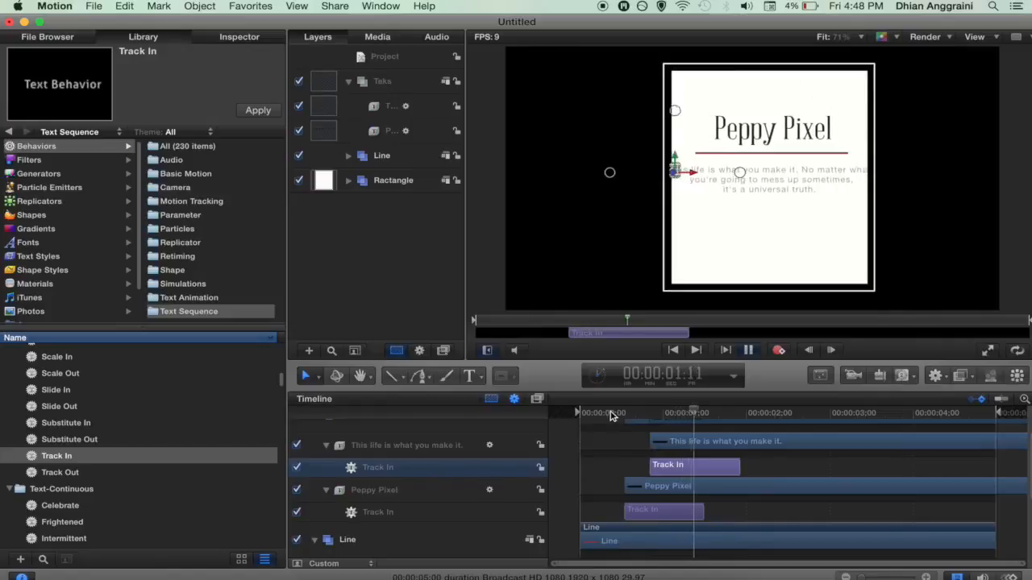
pyautogui.press('space')
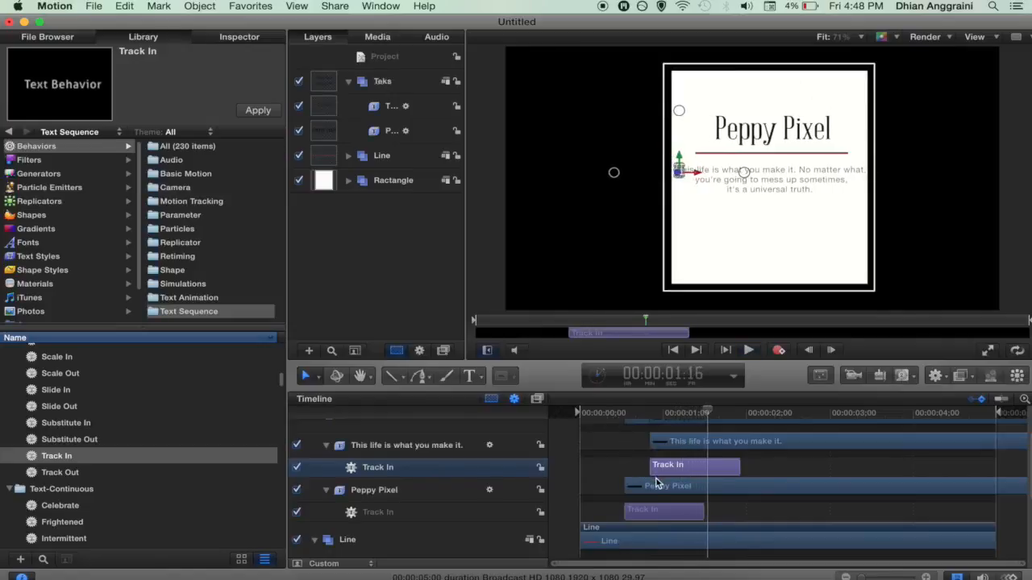
pyautogui.scroll(3, 624, 445)
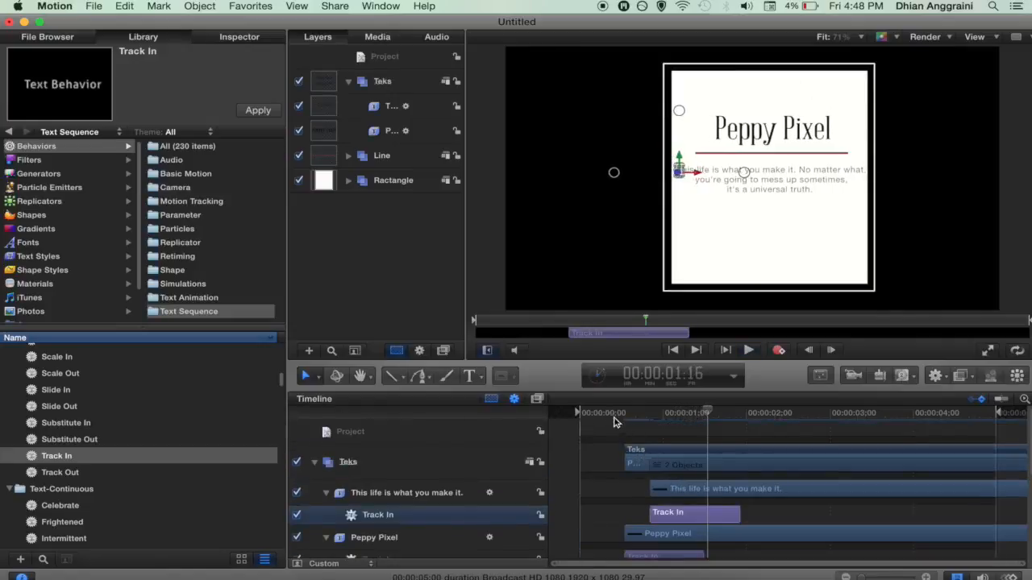
pyautogui.click(607, 414)
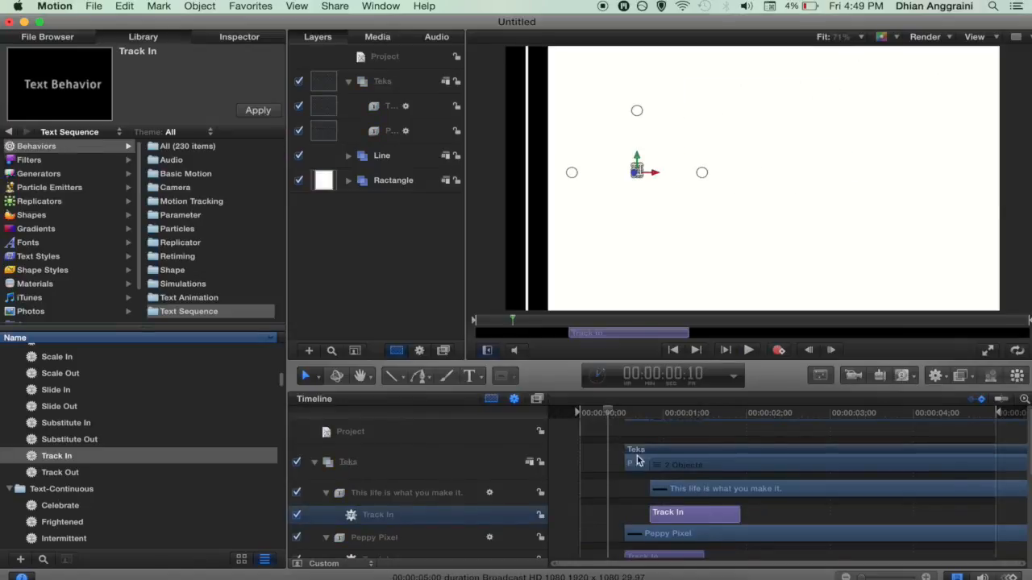
# Step: Move the Teks group two frames earlier and play the intro back to review it
pyautogui.click(390, 84)
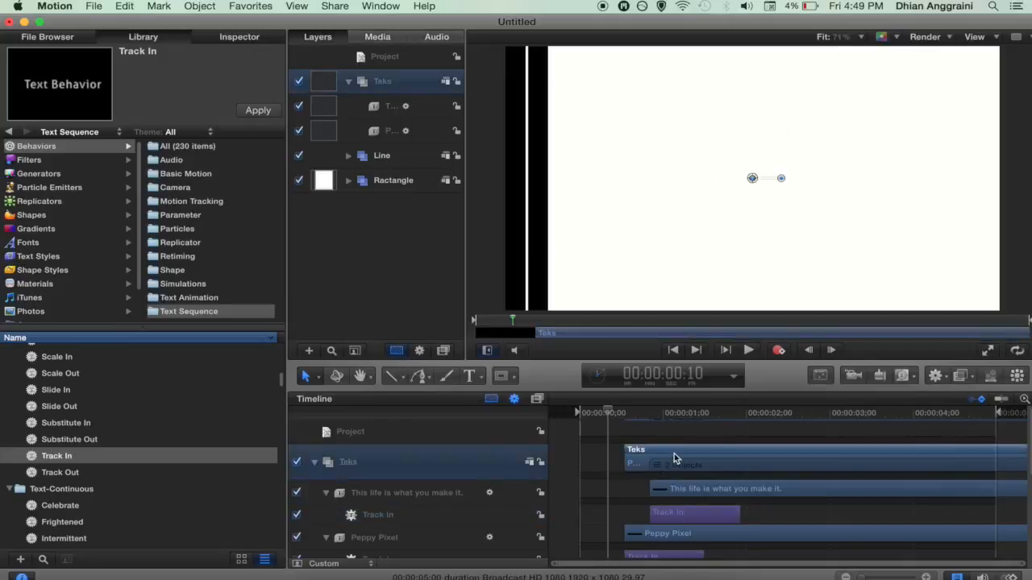
pyautogui.moveTo(669, 450); pyautogui.dragTo(658, 451)
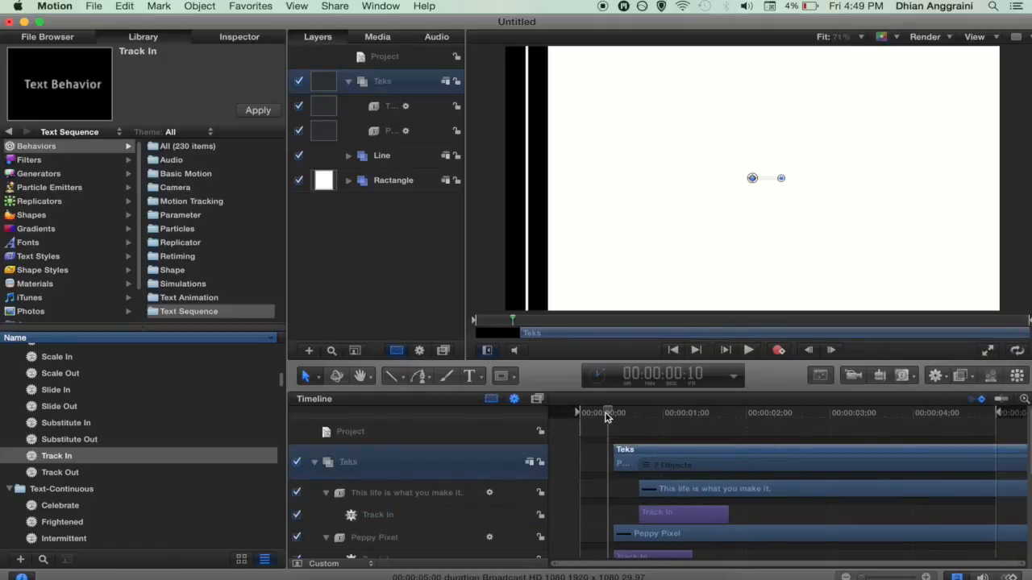
pyautogui.moveTo(607, 415); pyautogui.dragTo(613, 417)
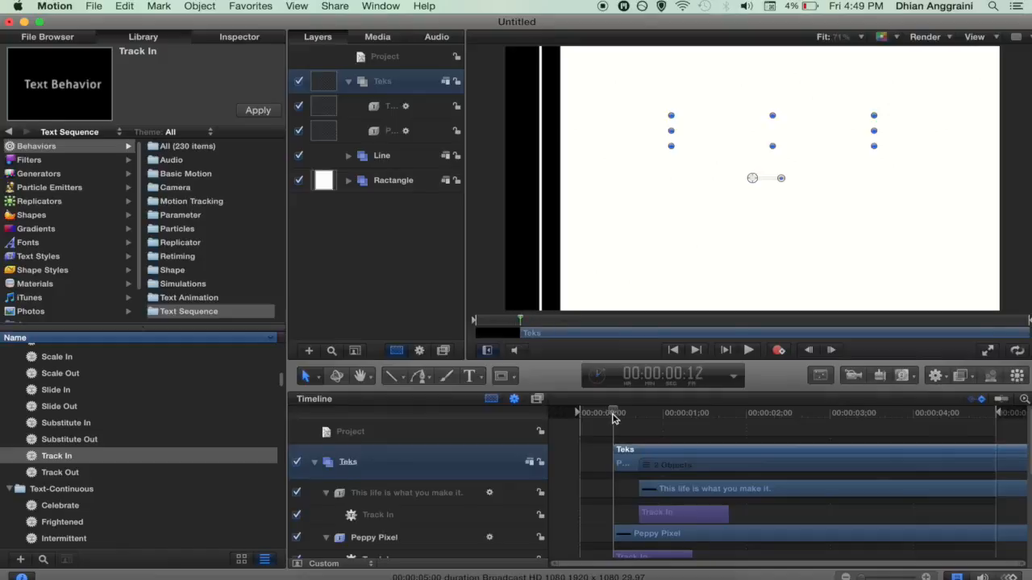
pyautogui.moveTo(612, 417); pyautogui.dragTo(585, 415)
pyautogui.press('space')
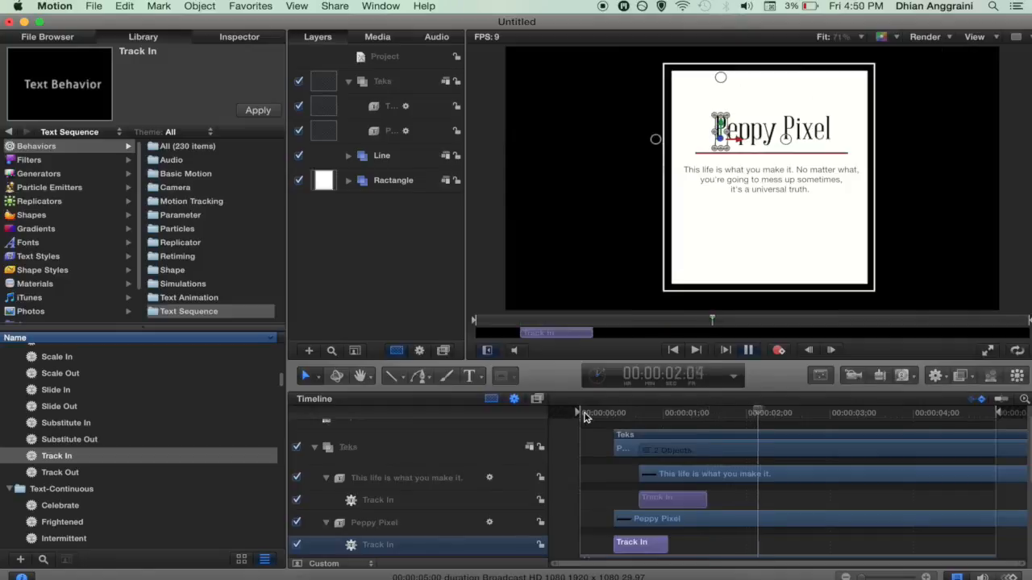
pyautogui.press('space')
pyautogui.click(347, 82)
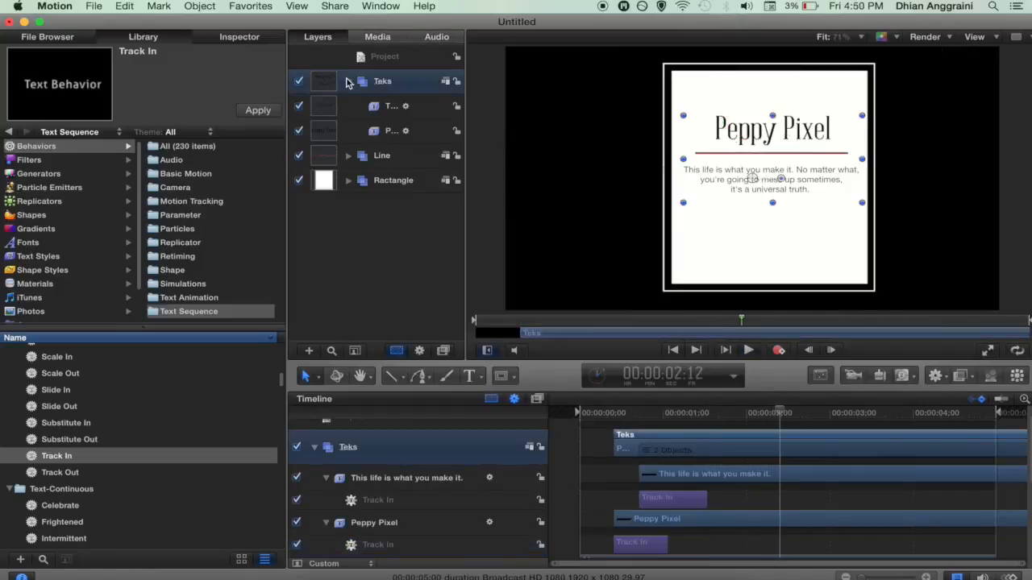
# Step: Create a new empty group via Object > New Group and name it 'Whole group'
pyautogui.click(350, 82)
pyautogui.click(389, 58)
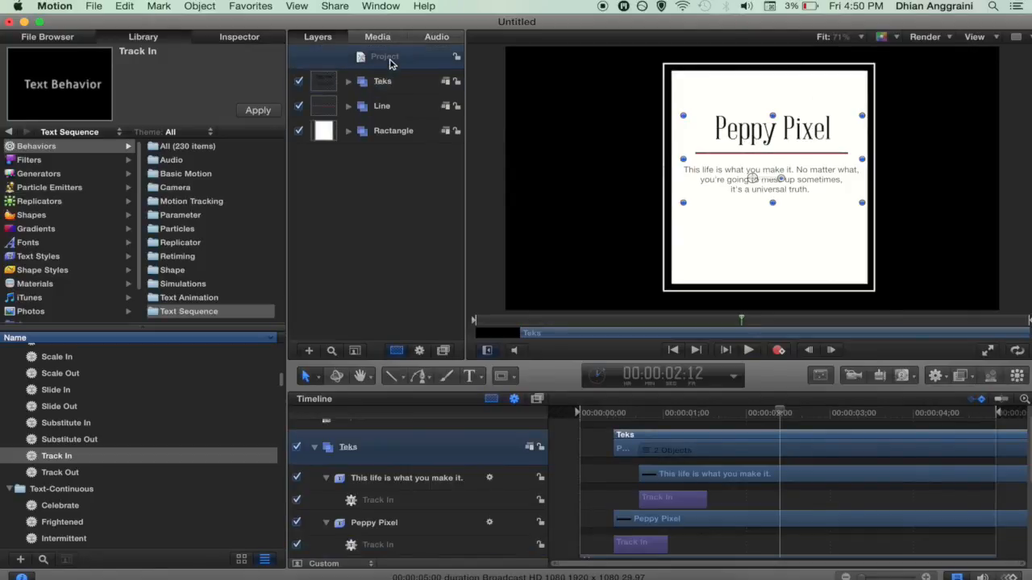
pyautogui.click(379, 59)
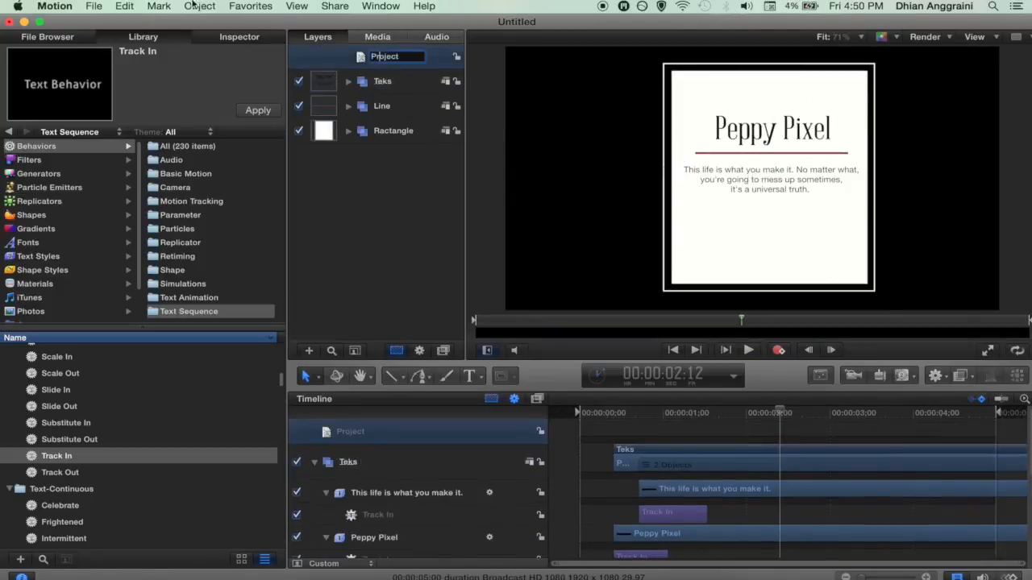
pyautogui.click(198, 7)
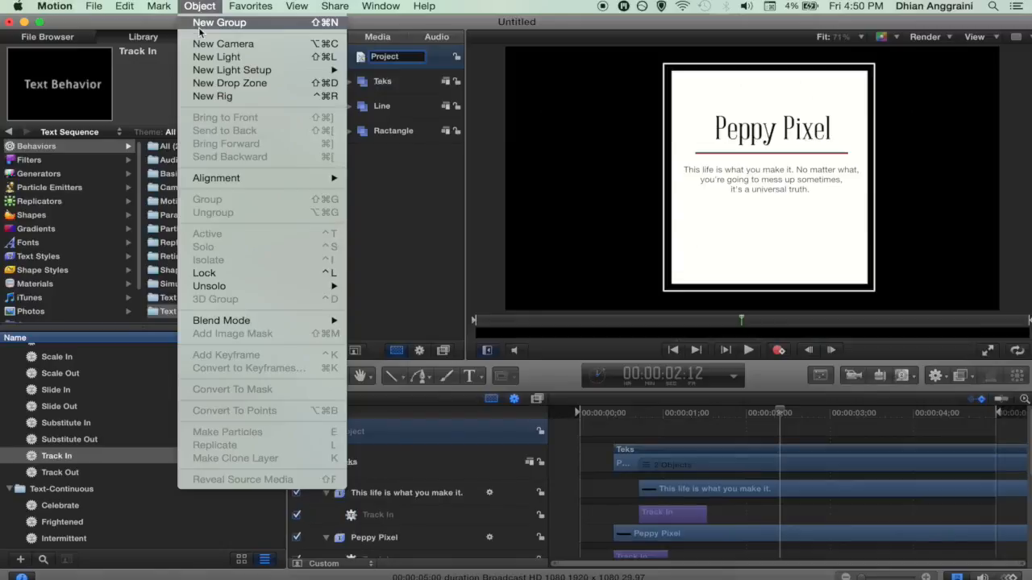
pyautogui.click(200, 24)
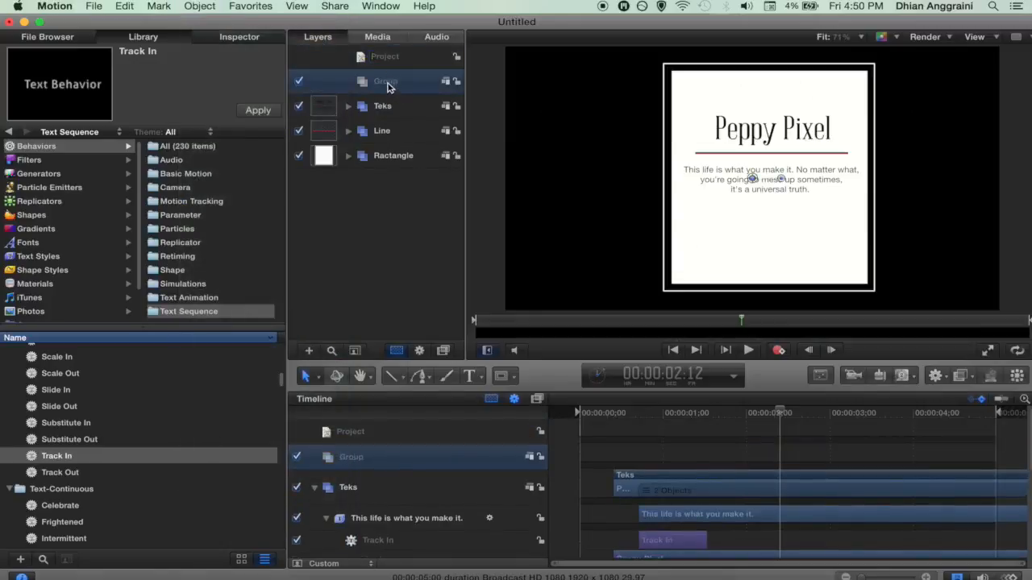
pyautogui.click(388, 82)
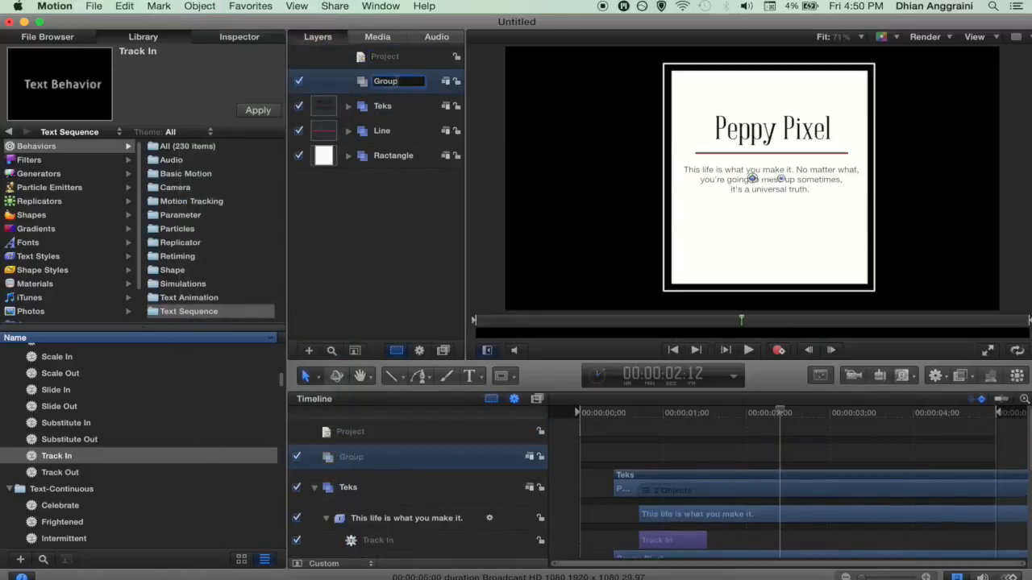
pyautogui.doubleClick(387, 80)
pyautogui.write('Whole g')
pyautogui.click(368, 237)
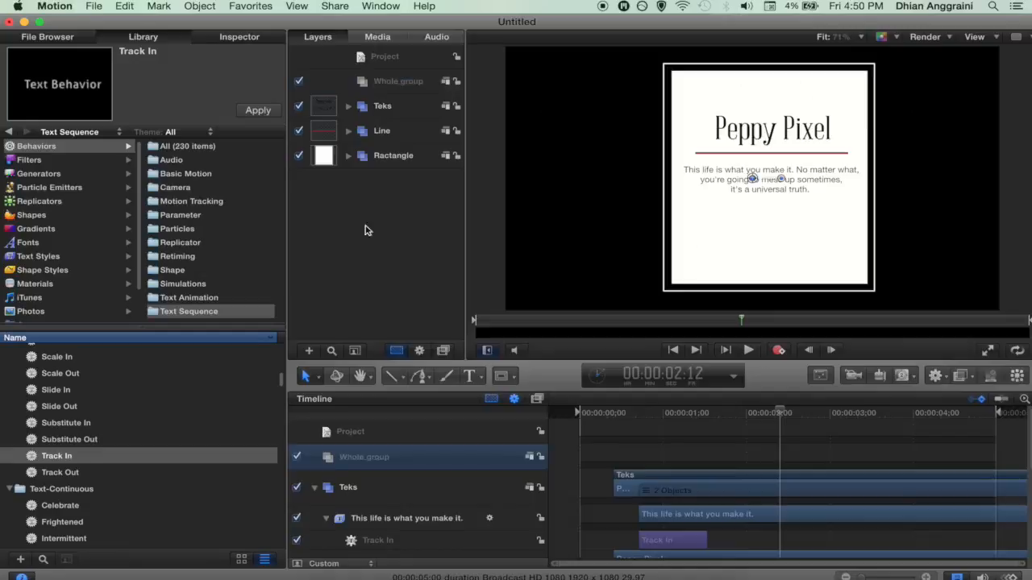
pyautogui.click(375, 84)
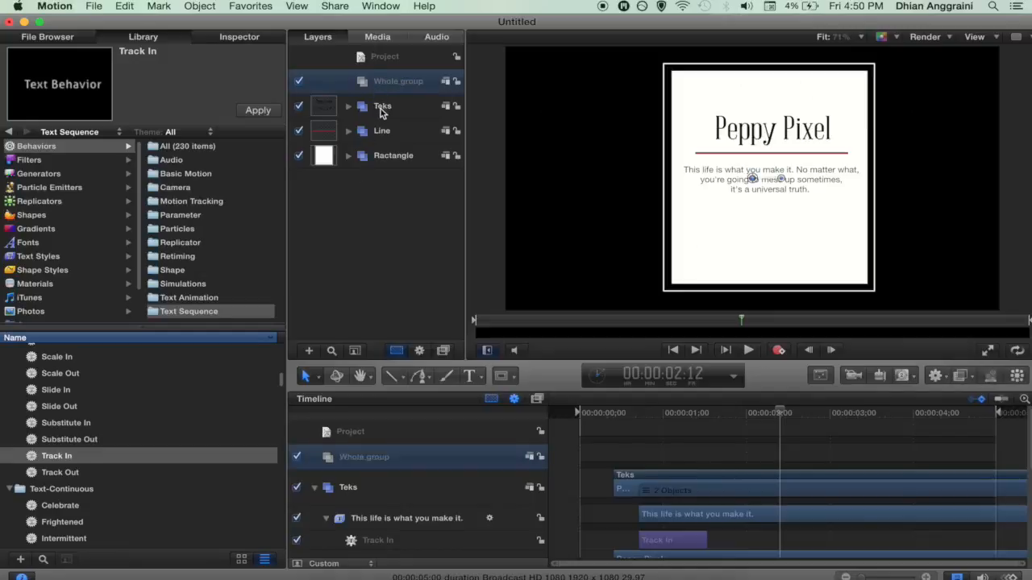
# Step: Move the Teks, Line and Ractangle layers into Whole group
pyautogui.click(380, 108)
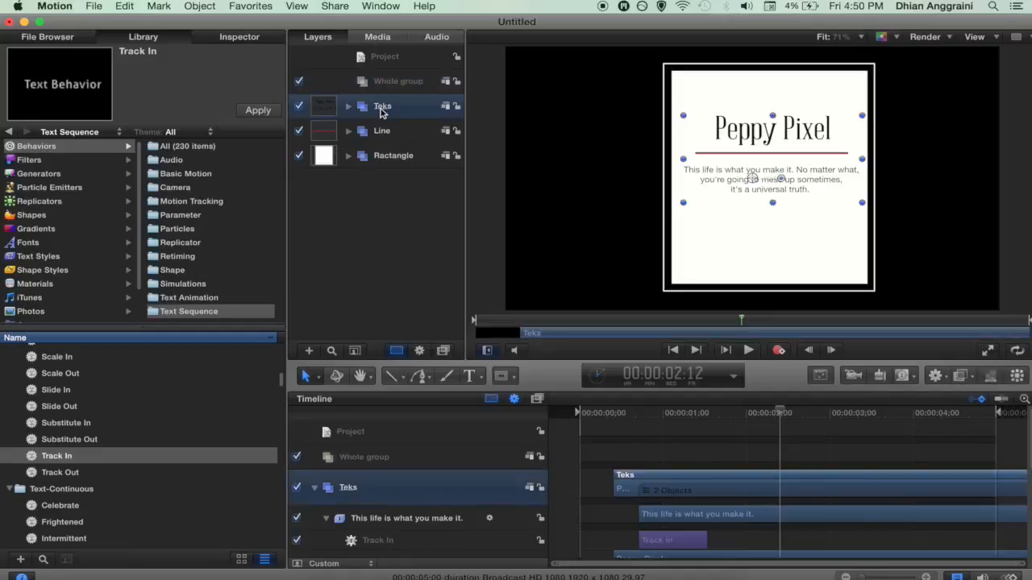
pyautogui.keyDown('shift'); pyautogui.click(387, 161); pyautogui.keyUp('shift')
pyautogui.moveTo(379, 111); pyautogui.dragTo(386, 86)
pyautogui.click(367, 202)
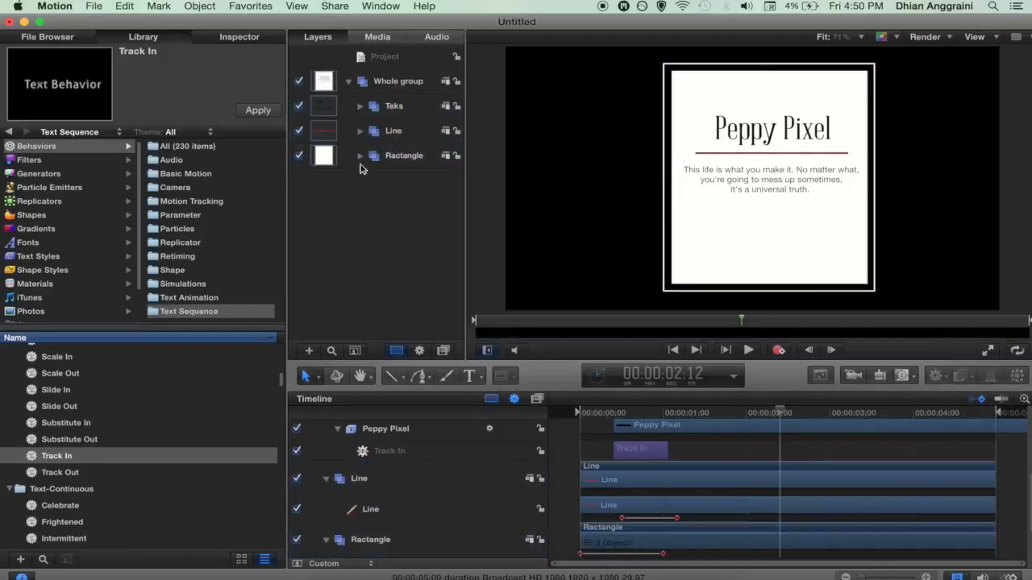
pyautogui.click(390, 82)
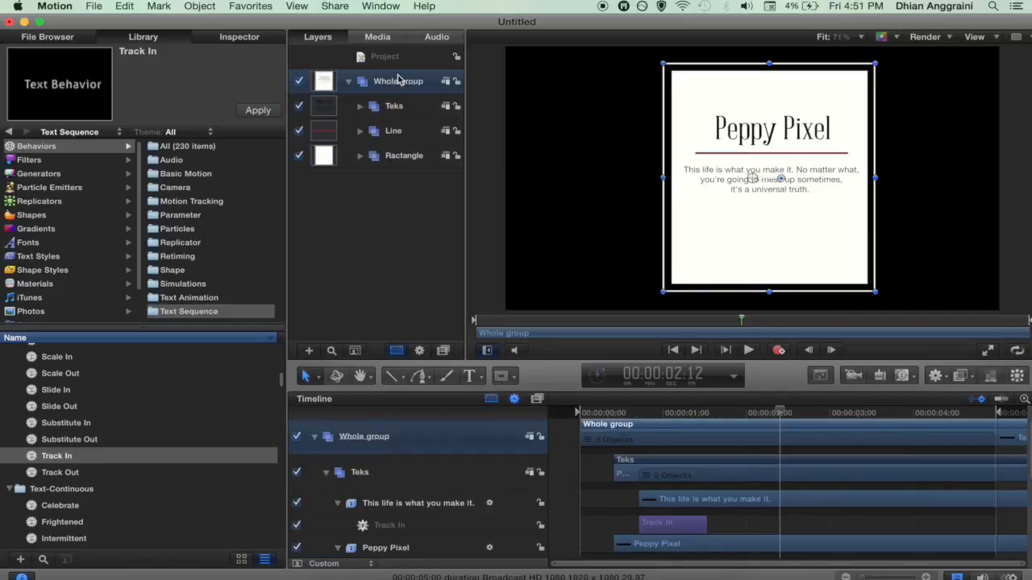
# Step: Apply the Basic Motion Fade In/Fade Out behaviour to Whole group
pyautogui.click(591, 411)
pyautogui.moveTo(584, 413); pyautogui.dragTo(771, 419)
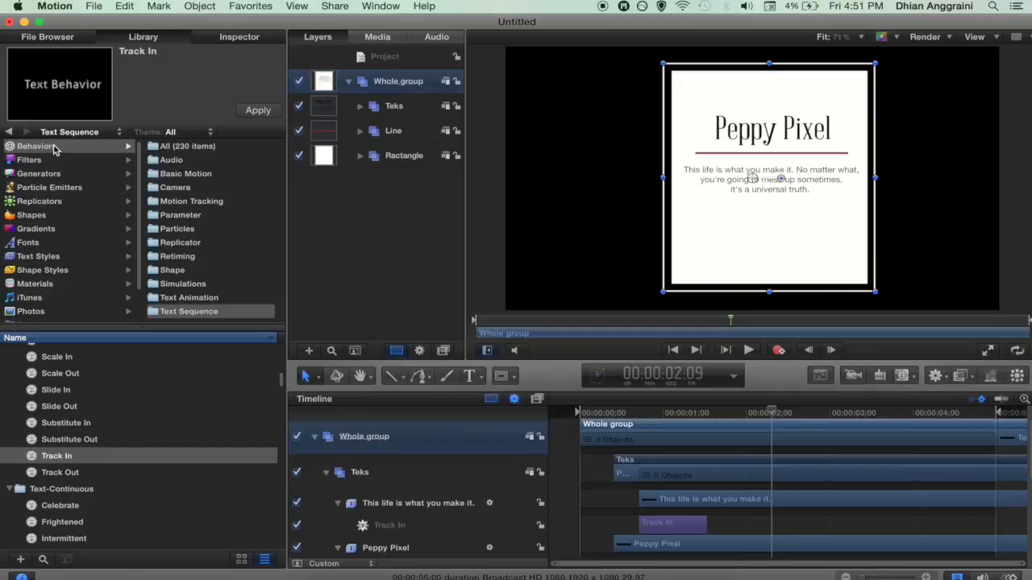
pyautogui.click(176, 177)
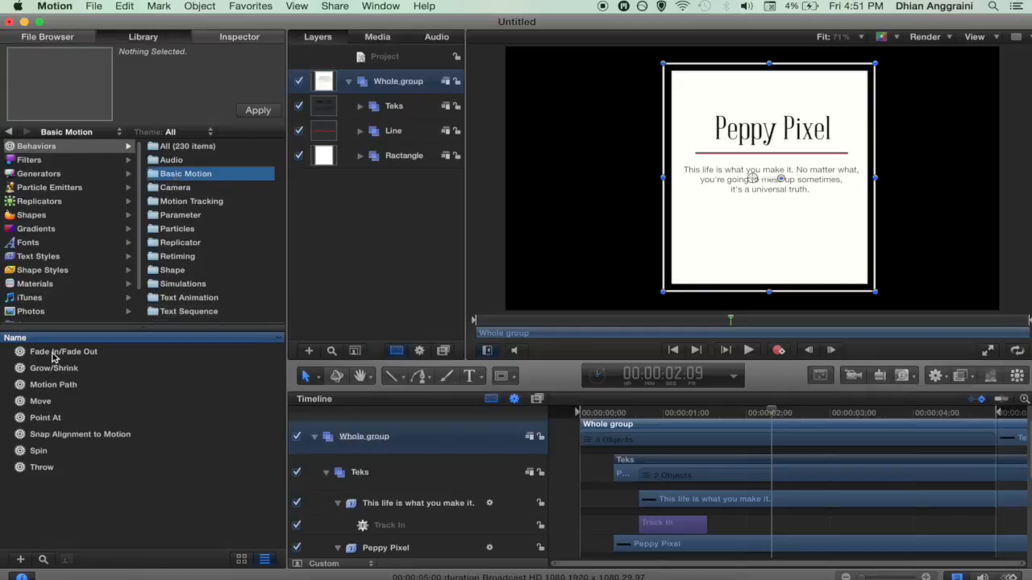
pyautogui.click(54, 357)
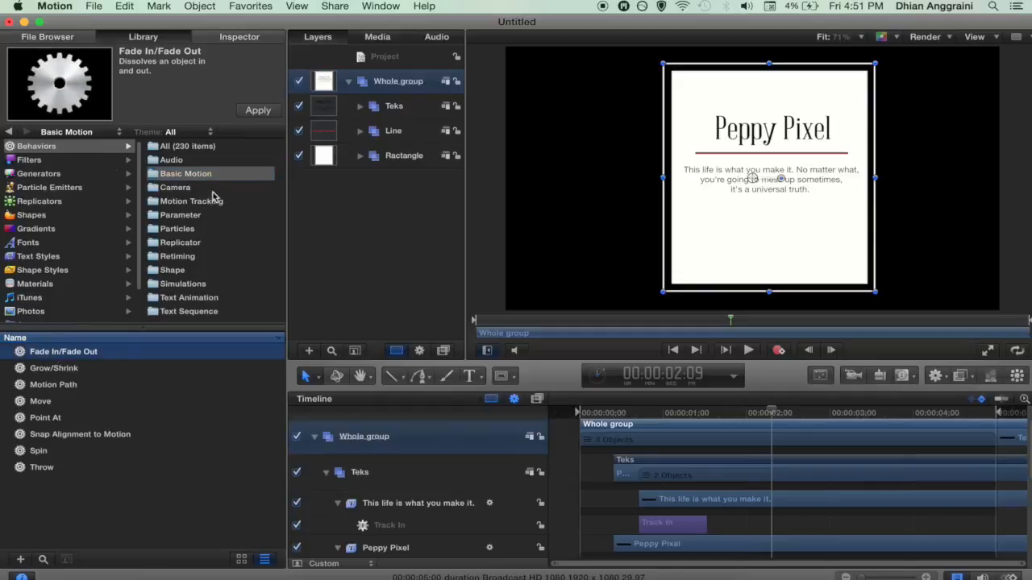
pyautogui.click(257, 112)
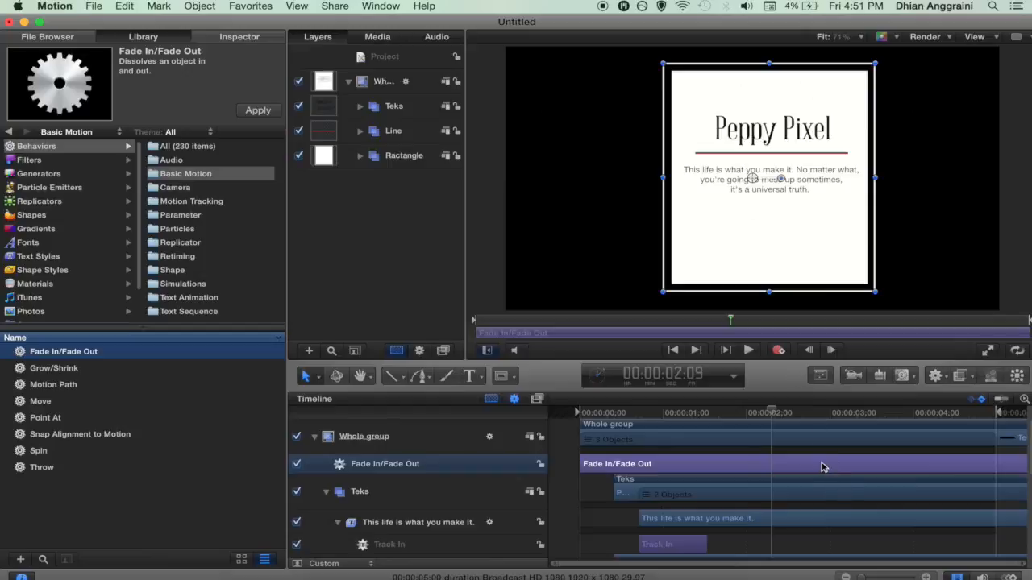
# Step: Set Whole group's Fade In/Fade Out to a 0-frame fade in and 20-frame fade out
pyautogui.click(820, 377)
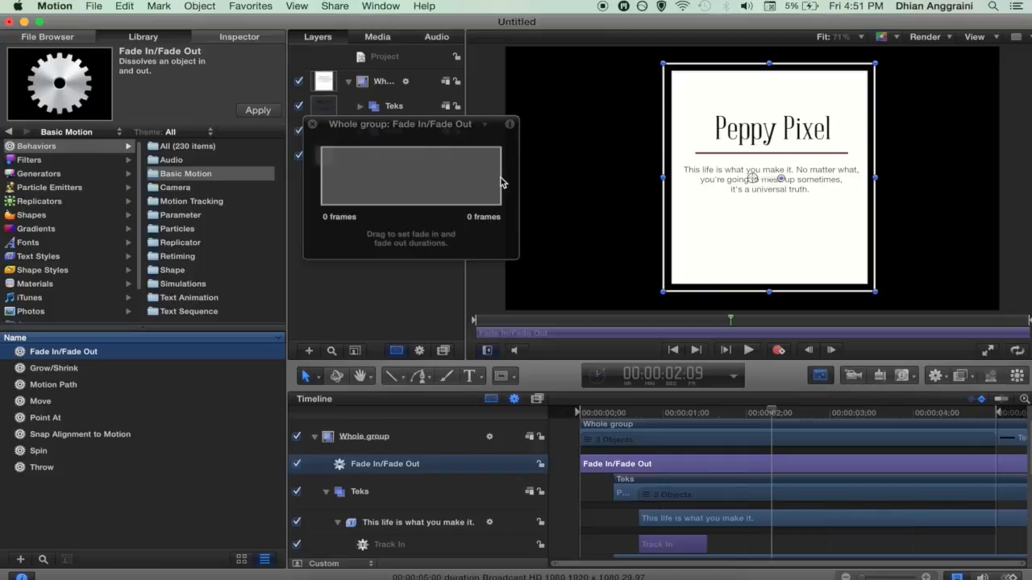
pyautogui.press('super+z')
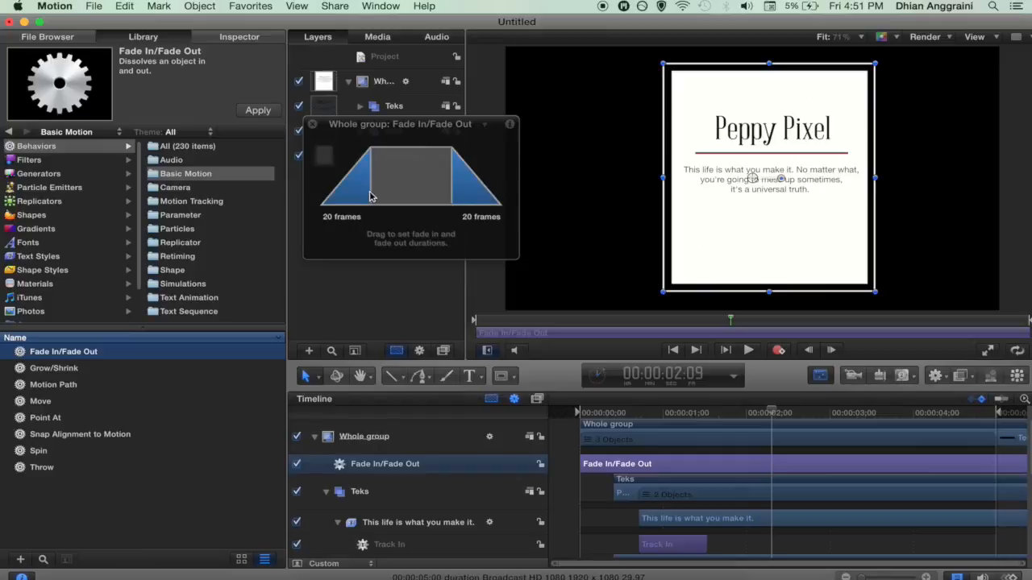
pyautogui.moveTo(370, 196); pyautogui.dragTo(258, 175)
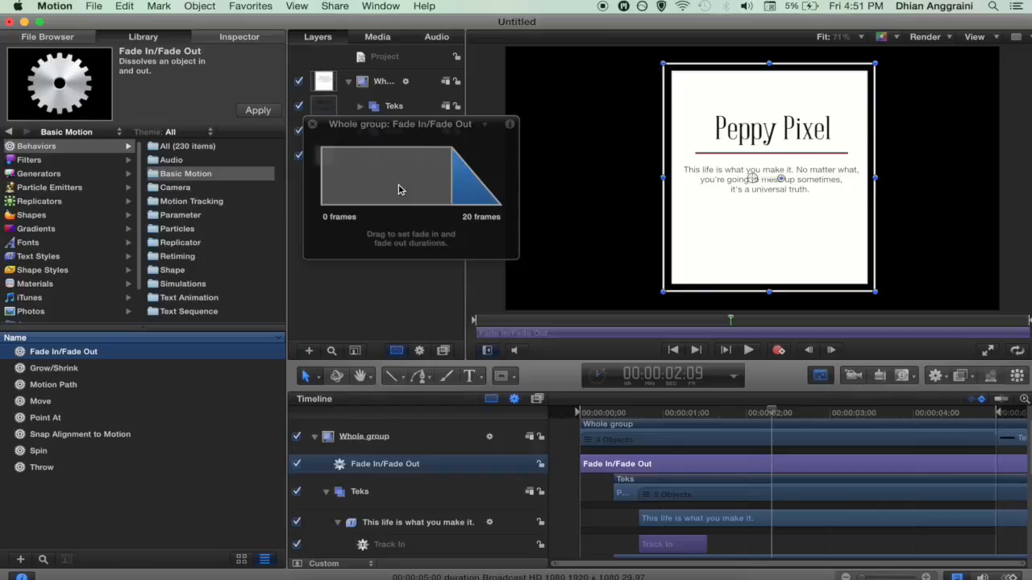
pyautogui.click(313, 125)
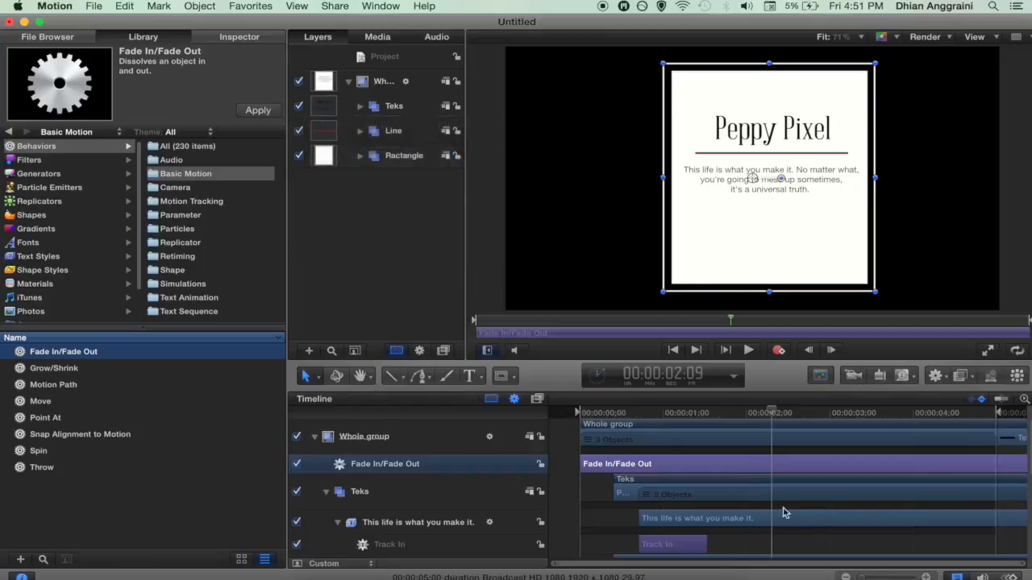
# Step: Expand the Ractangle group and select its white filled Rectangle layer
pyautogui.click(584, 415)
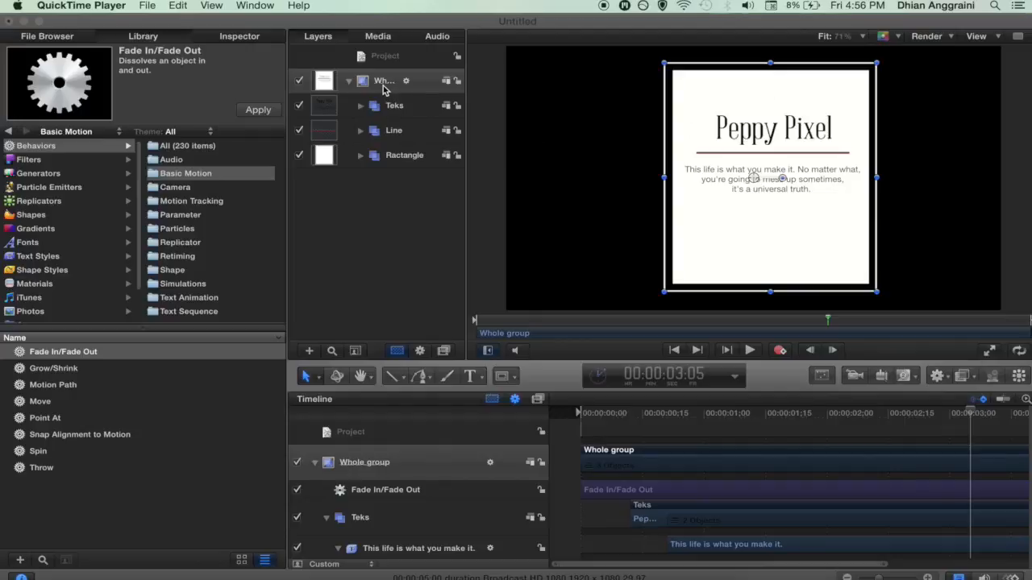
pyautogui.click(359, 161)
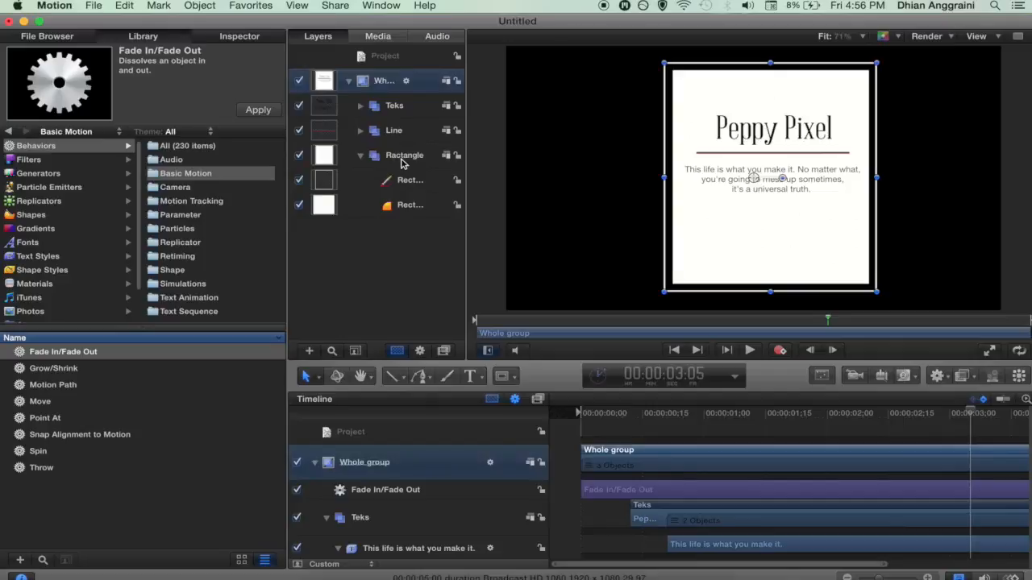
pyautogui.click(404, 208)
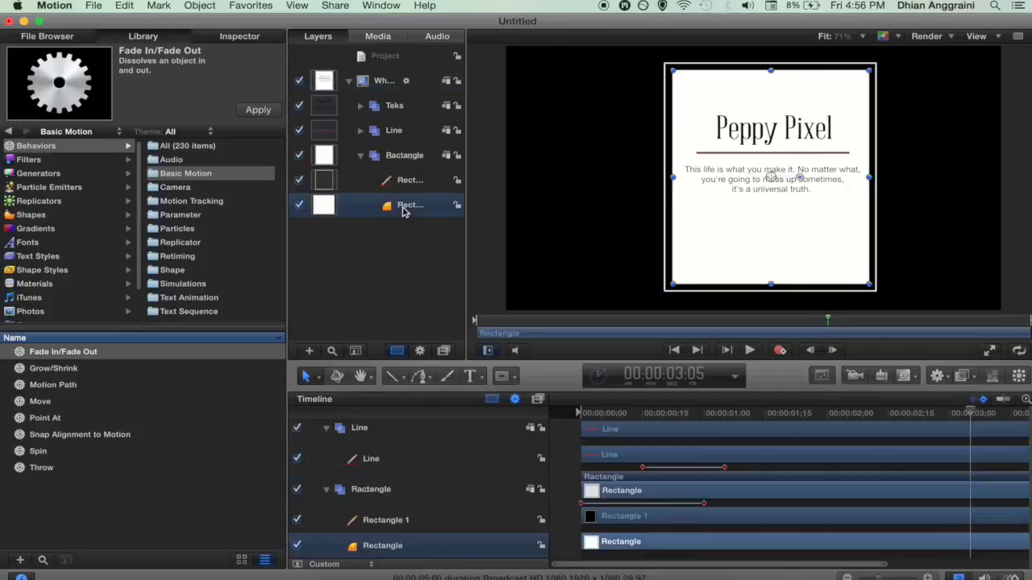
# Step: Publish the Rectangle's Fill Color and Fill Opacity, and lower Fill Opacity to 50%
pyautogui.click(228, 38)
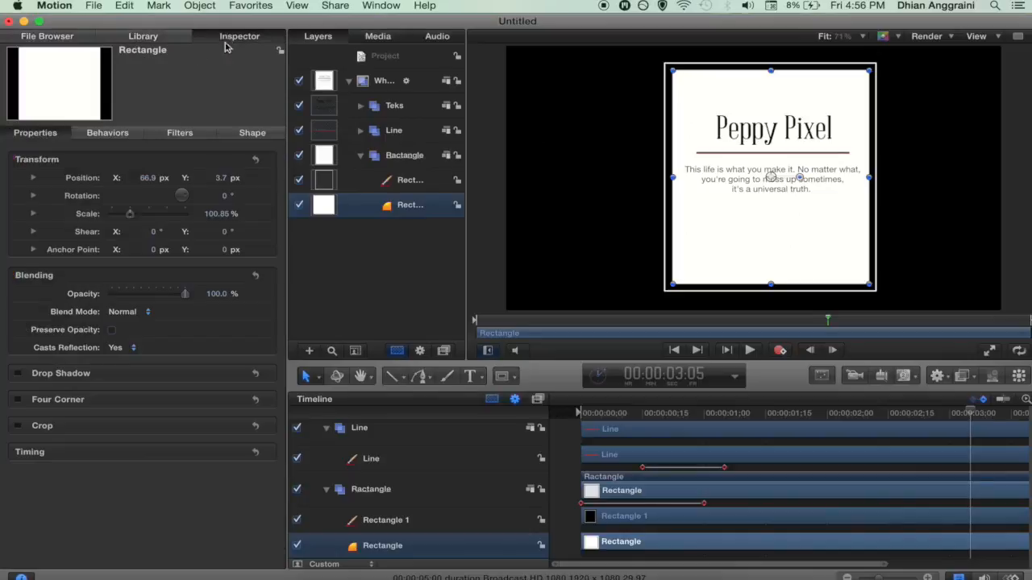
pyautogui.click(250, 134)
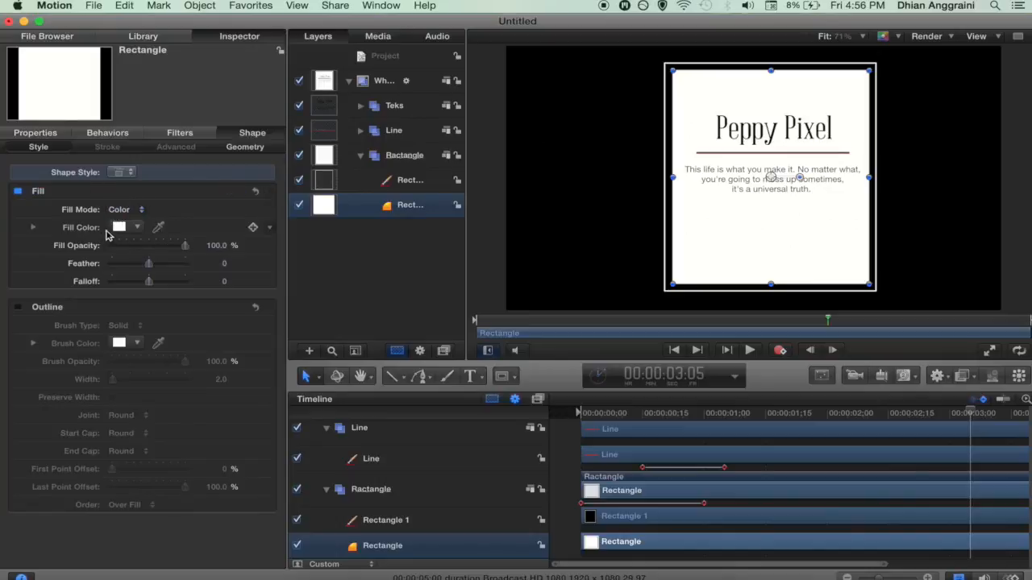
pyautogui.click(270, 233)
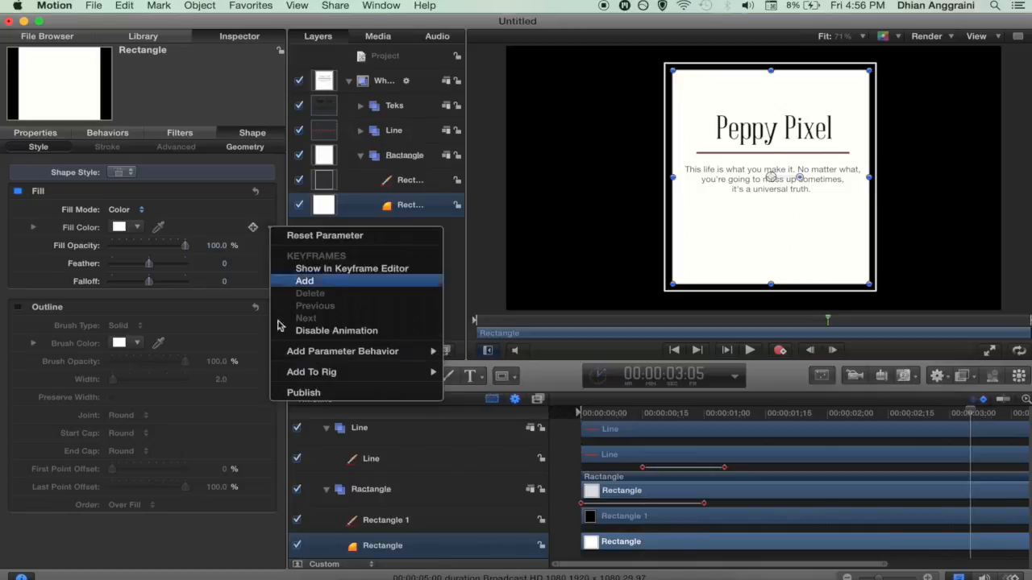
pyautogui.click(303, 393)
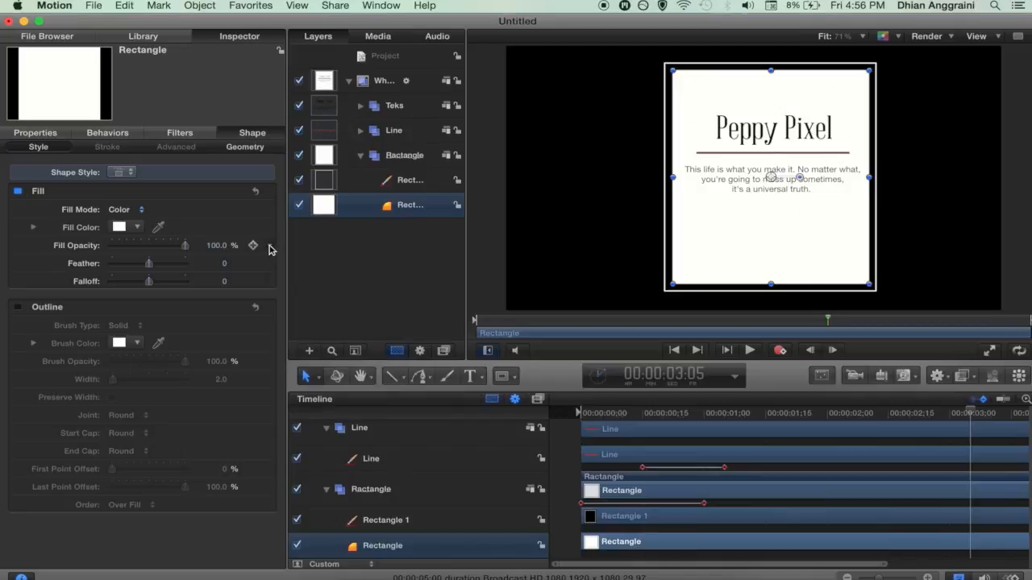
pyautogui.click(270, 247)
pyautogui.click(305, 408)
pyautogui.moveTo(182, 252); pyautogui.dragTo(147, 247)
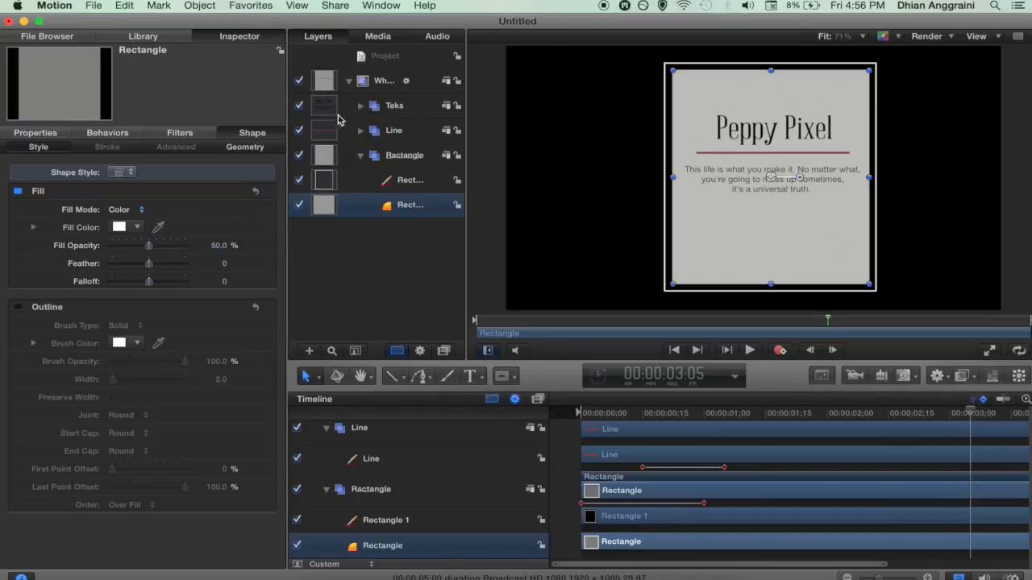
pyautogui.click(384, 59)
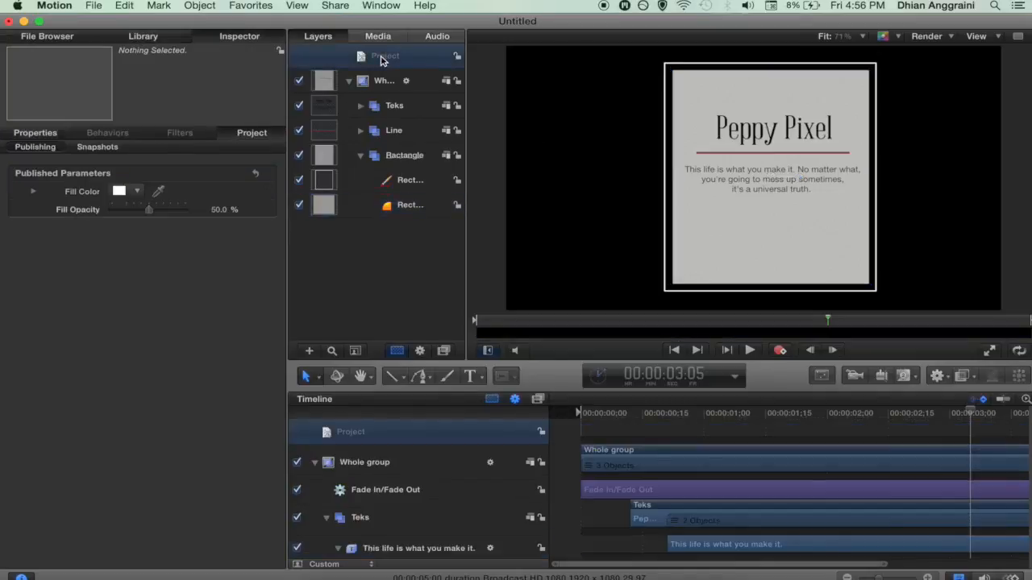
# Step: Rename the published Fill Color parameter to 'ractangle Color', then select the Rectangle 1 outline layer
pyautogui.doubleClick(82, 194)
pyautogui.press('Left')
pyautogui.press('Delete')
pyautogui.press('Delete')
pyautogui.press('Delete')
pyautogui.press('Delete')
pyautogui.press('Delete')
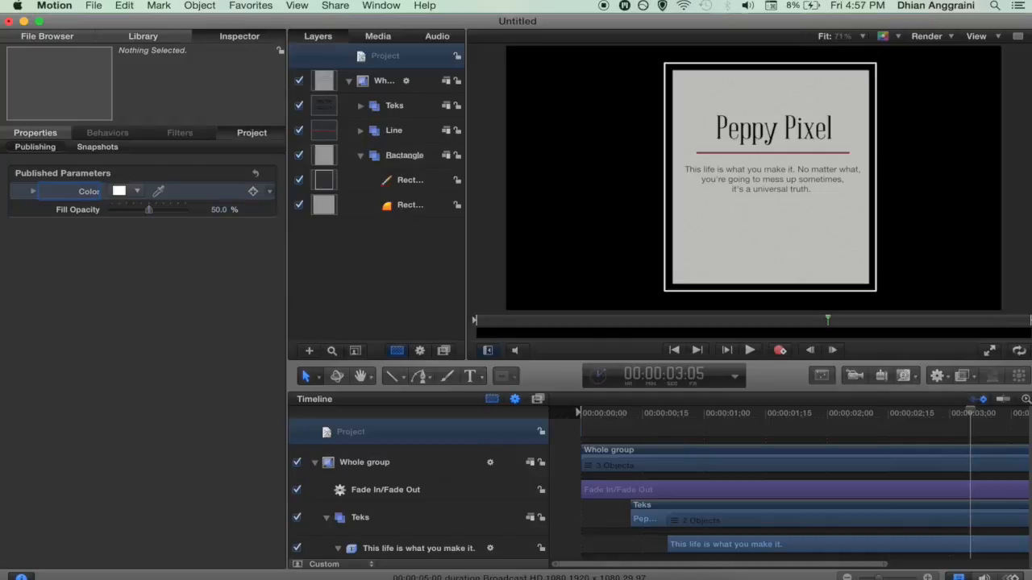
pyautogui.write('ractangle')
pyautogui.click(85, 268)
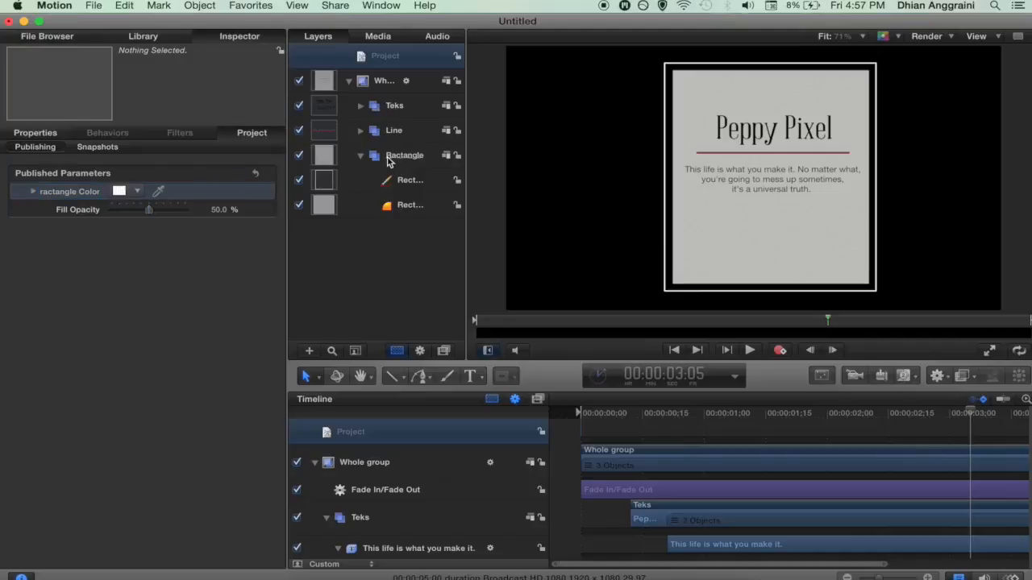
pyautogui.click(403, 180)
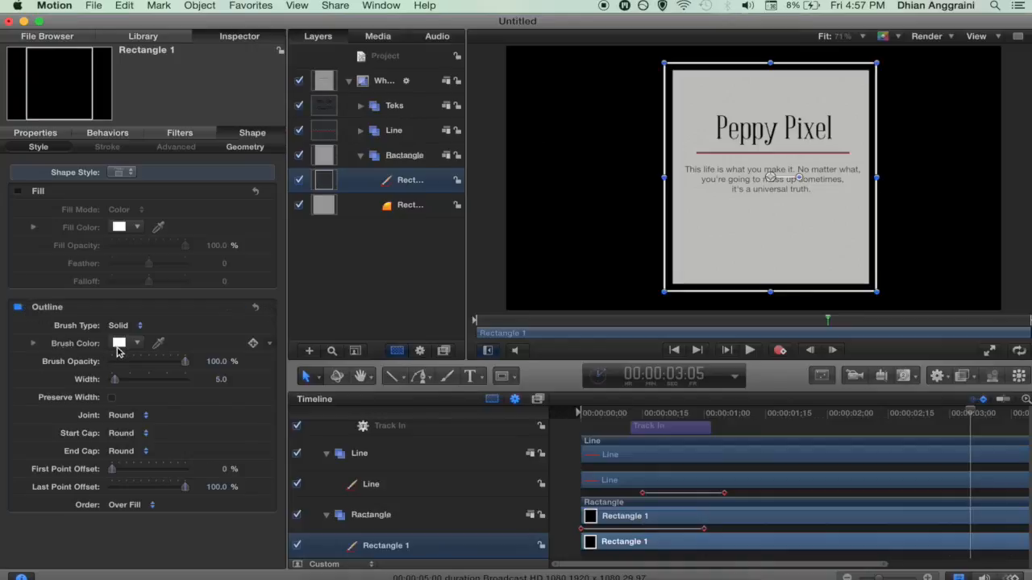
# Step: Publish the rectangle outline's Brush Color and Width 5.0, then view the project's published parameters
pyautogui.rightClick(270, 347)
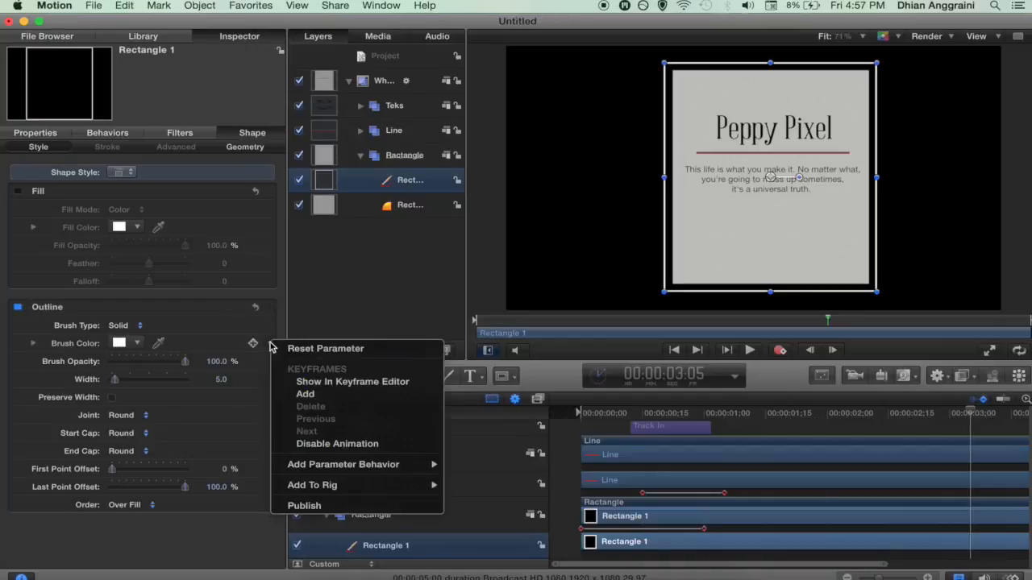
pyautogui.click(304, 506)
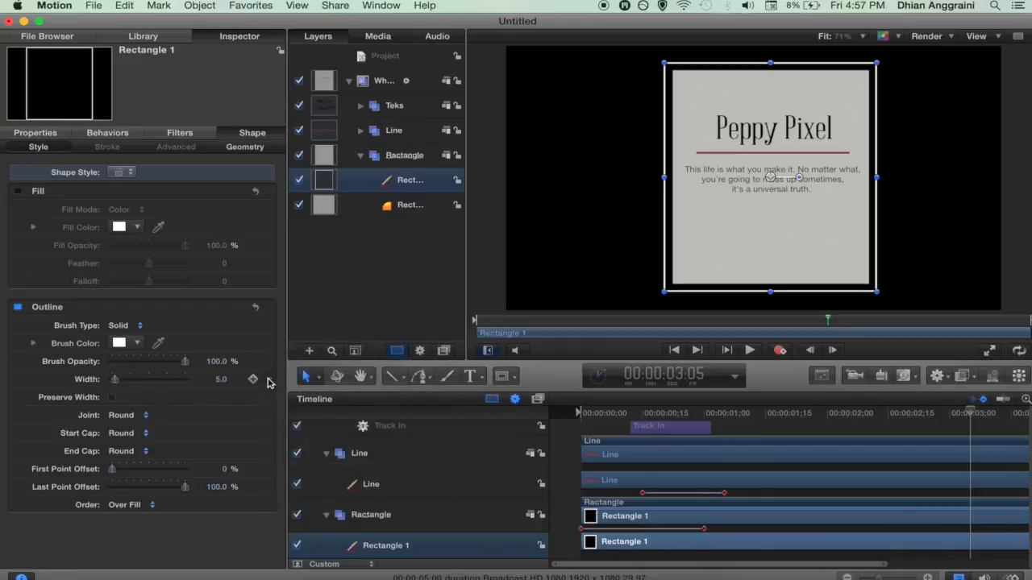
pyautogui.click(269, 383)
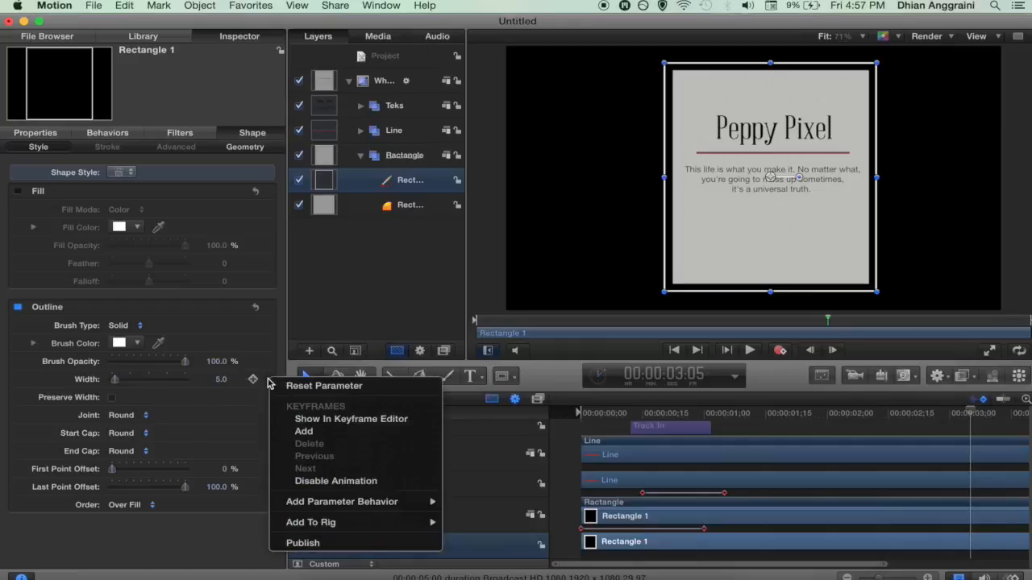
pyautogui.click(300, 544)
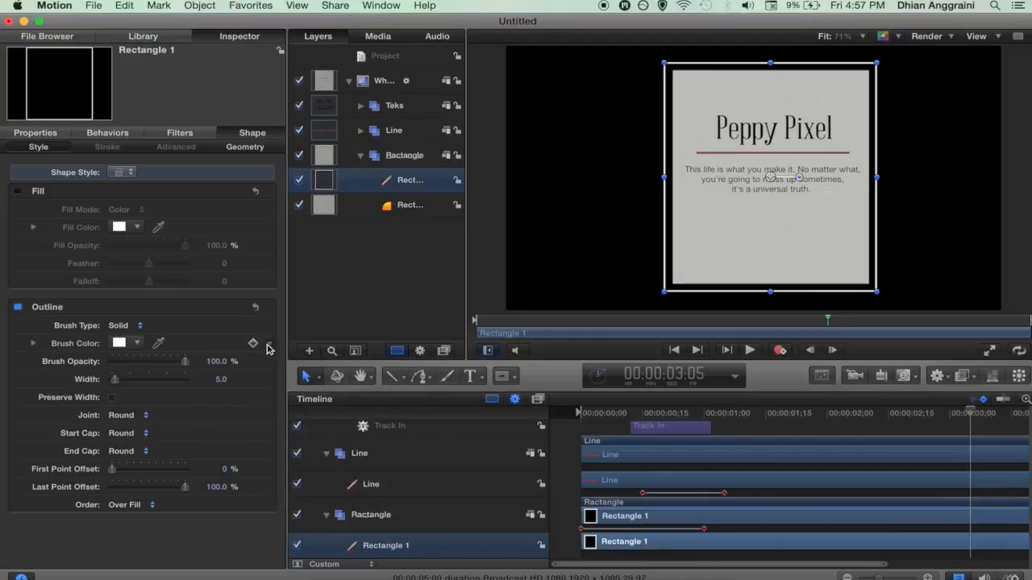
pyautogui.click(384, 57)
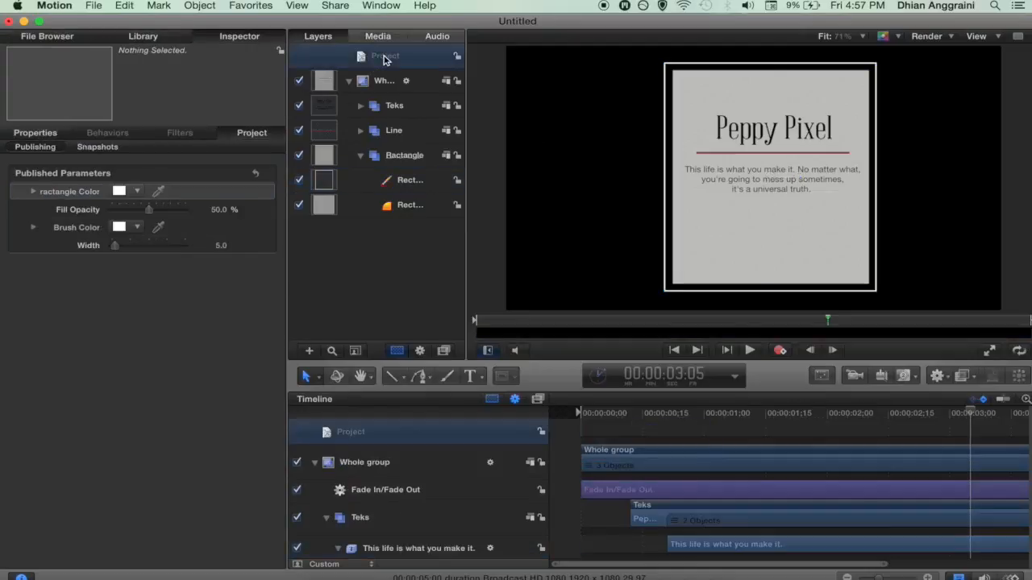
# Step: Rename the outline's published Brush Color parameter to Border Color
pyautogui.doubleClick(74, 227)
pyautogui.click(76, 228)
pyautogui.press('BackSpace')
pyautogui.press('BackSpace')
pyautogui.press('BackSpace')
pyautogui.press('BackSpace')
pyautogui.press('BackSpace')
pyautogui.press('BackSpace')
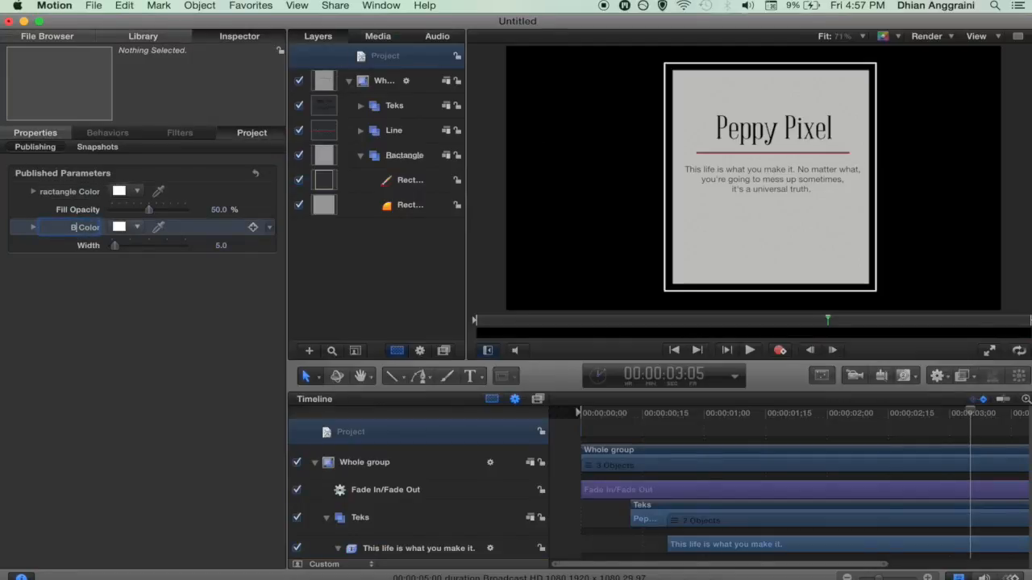
pyautogui.write('Border')
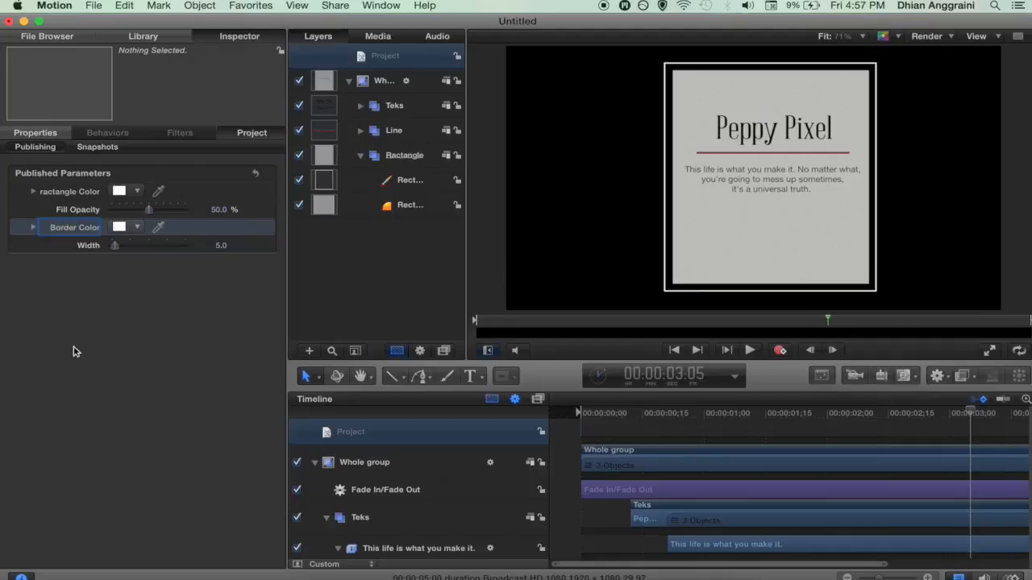
pyautogui.click(83, 193)
pyautogui.click(79, 230)
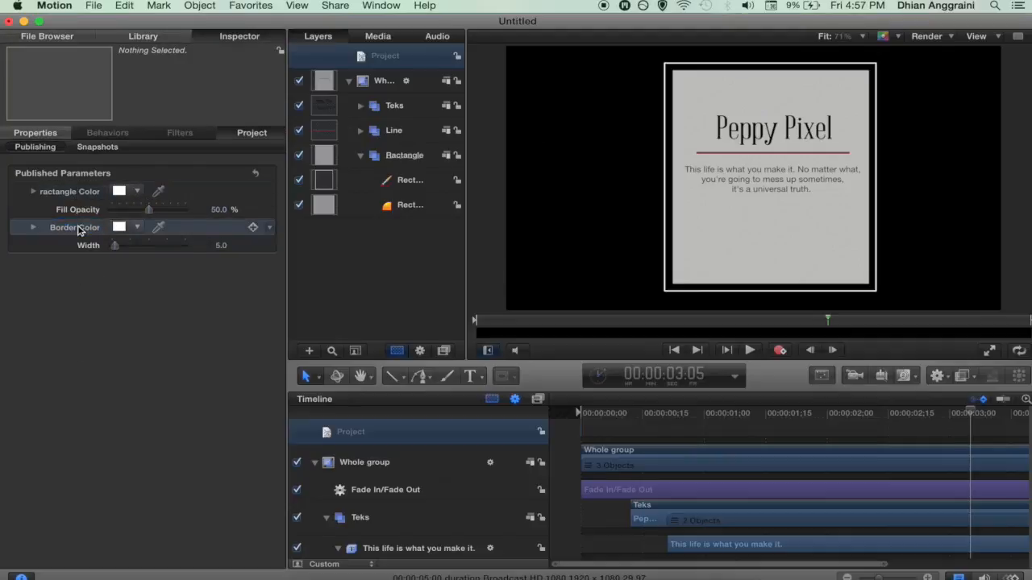
pyautogui.click(392, 131)
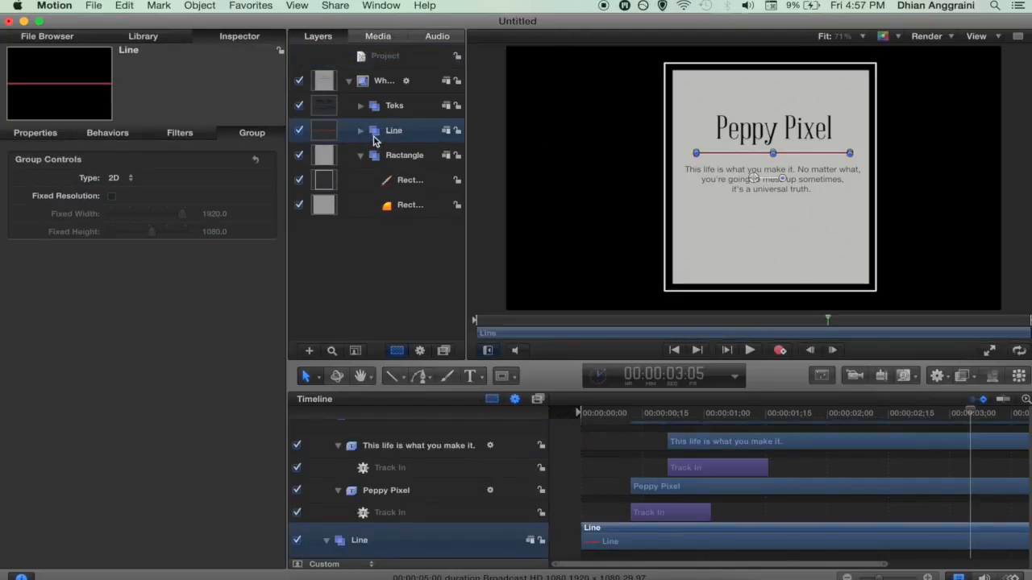
# Step: Select the red Line shape in the Line group and publish its Brush Color and Width 10.0
pyautogui.click(360, 130)
pyautogui.click(386, 156)
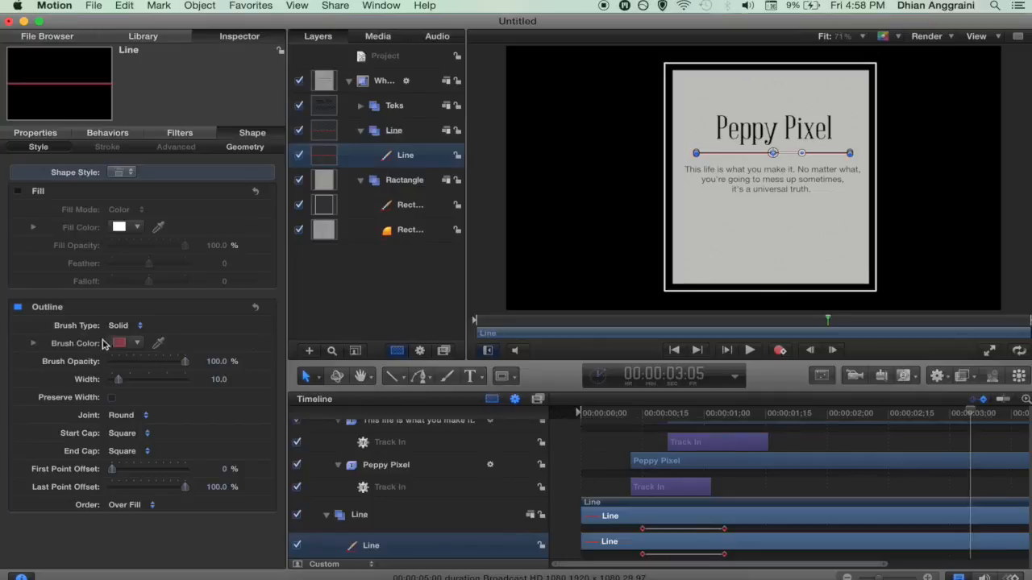
pyautogui.click(269, 346)
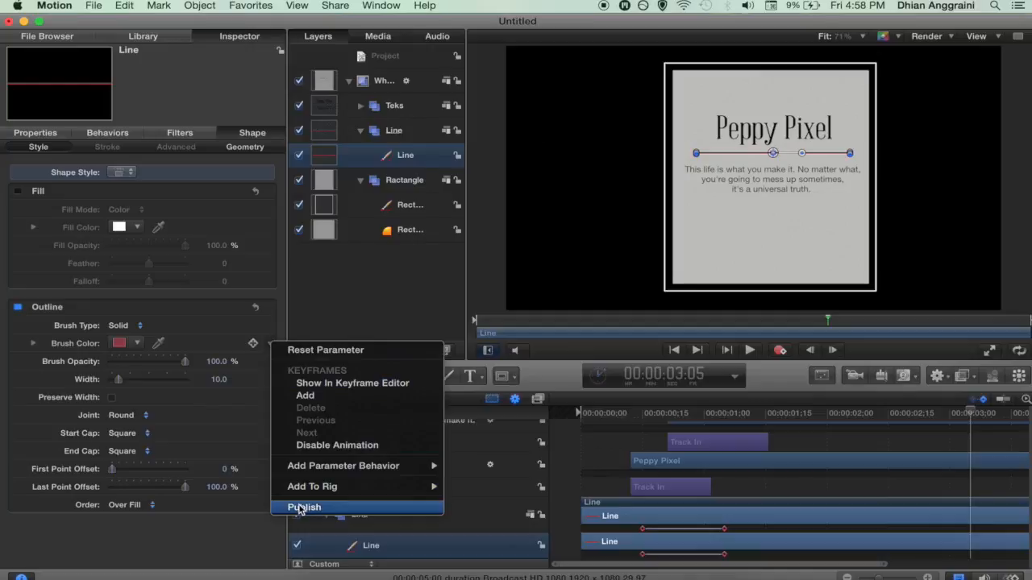
pyautogui.click(300, 508)
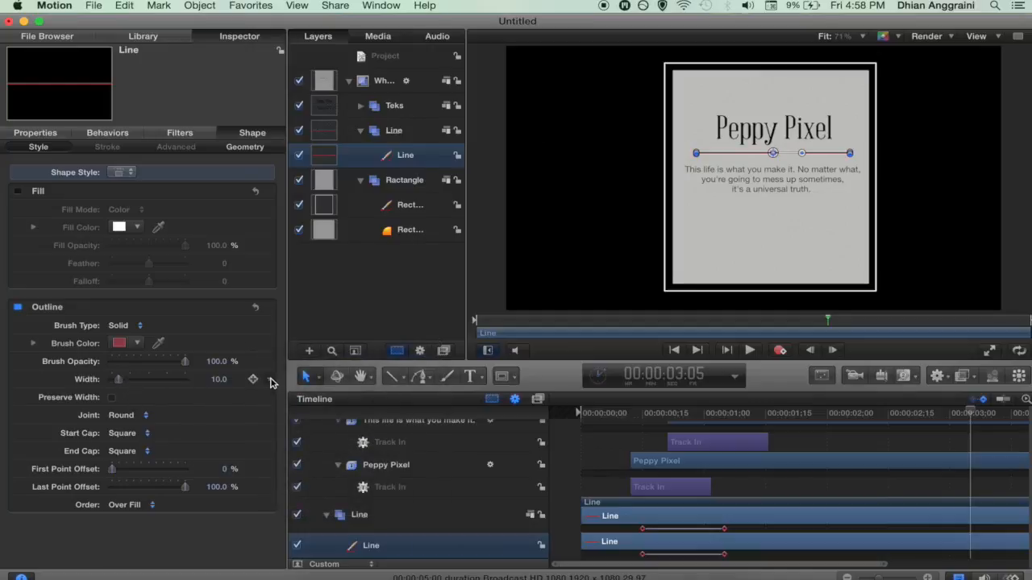
pyautogui.click(269, 379)
pyautogui.click(301, 543)
pyautogui.click(379, 56)
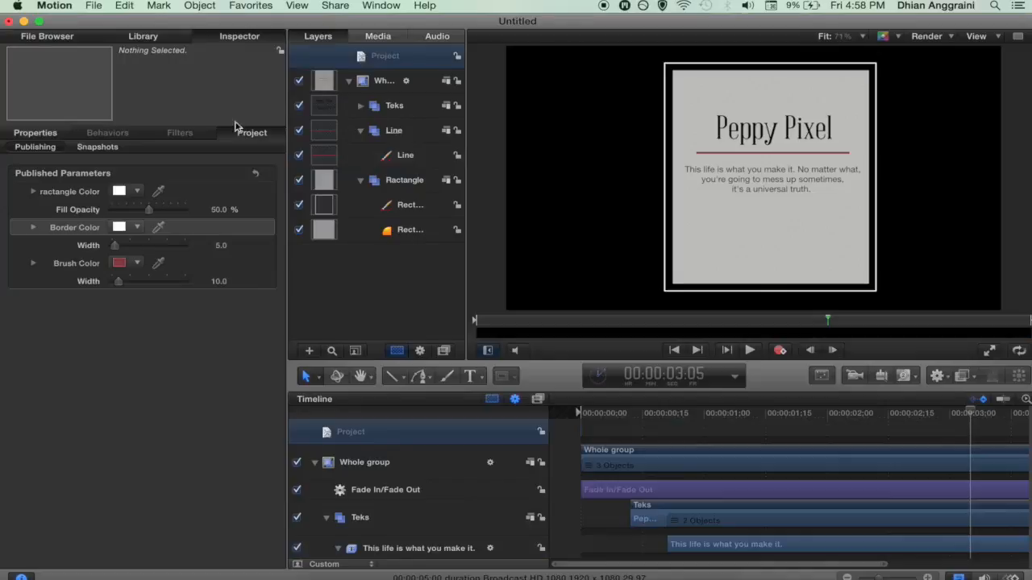
# Step: Rename the line's published Brush Color parameter to Line Color
pyautogui.doubleClick(70, 265)
pyautogui.press('Right')
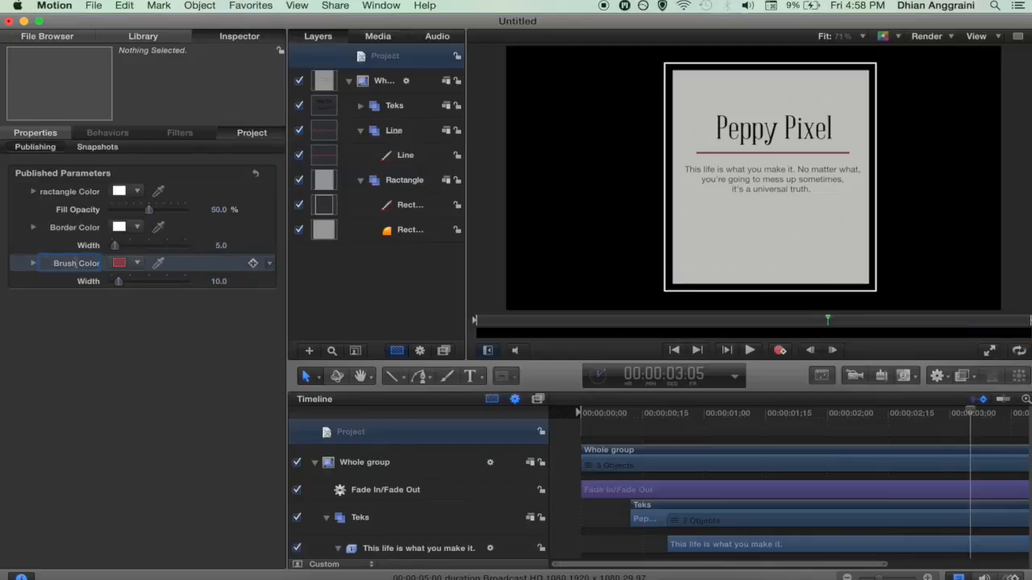
pyautogui.press('BackSpace')
pyautogui.press('BackSpace')
pyautogui.press('BackSpace')
pyautogui.press('BackSpace')
pyautogui.press('BackSpace')
pyautogui.write('Line')
pyautogui.click(67, 331)
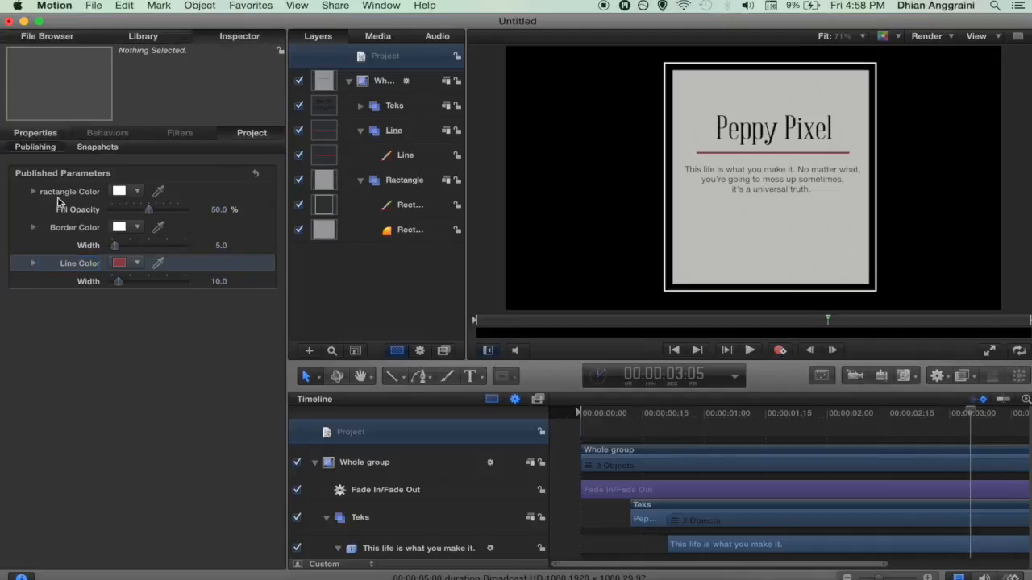
pyautogui.click(82, 173)
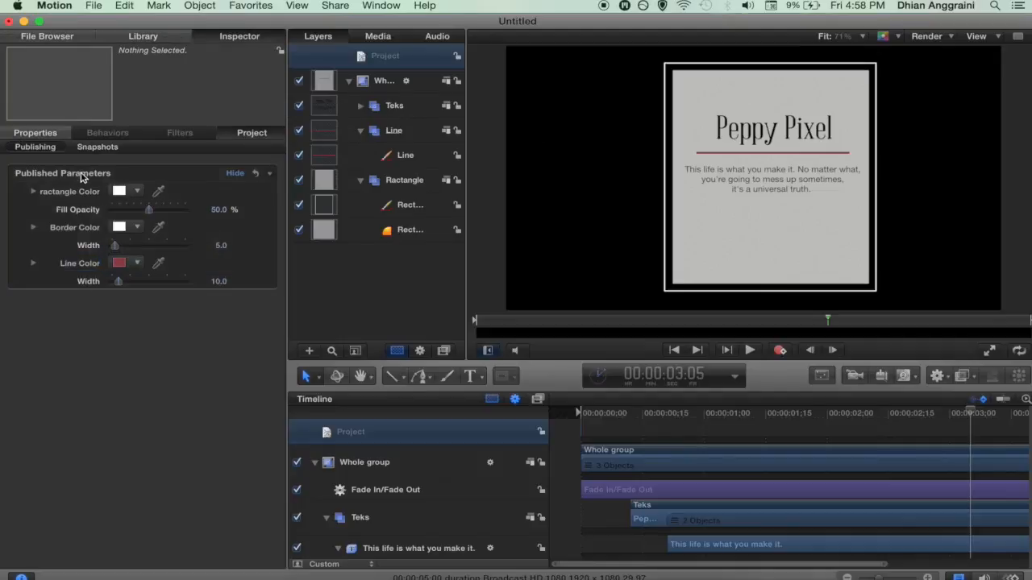
# Step: Reselect the Whole group and the project, then expand the Teks group
pyautogui.click(389, 84)
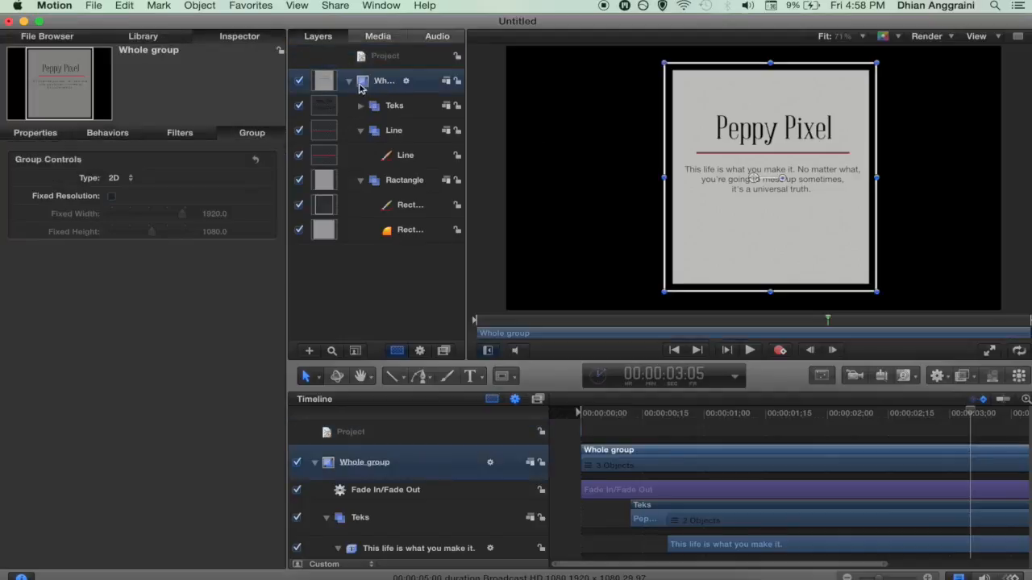
pyautogui.click(350, 83)
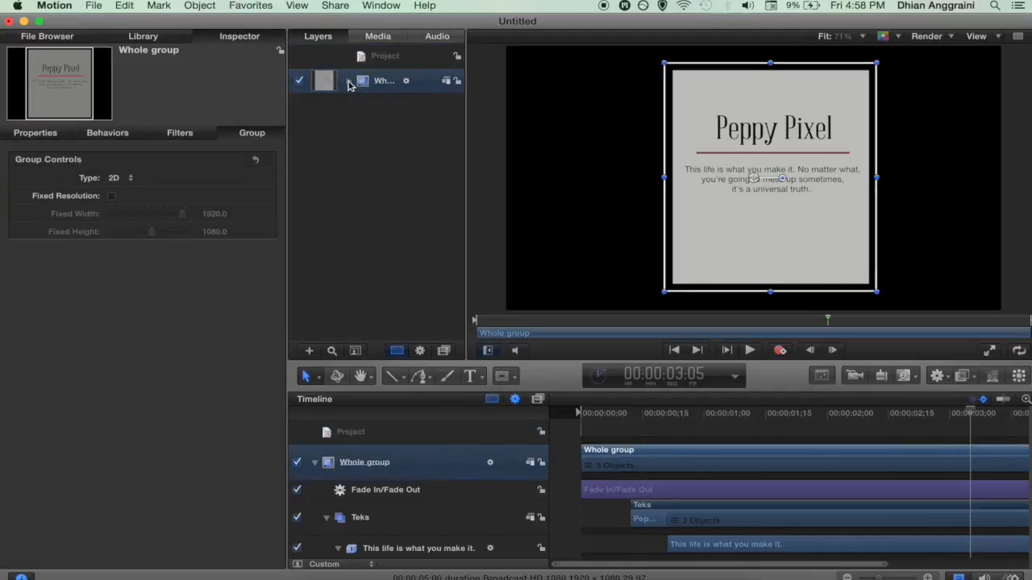
pyautogui.click(349, 83)
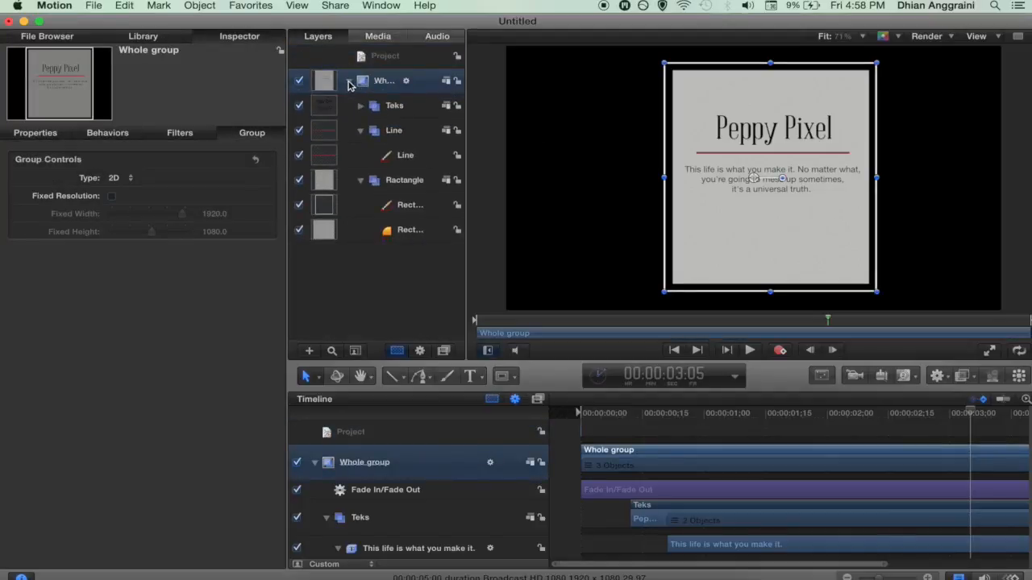
pyautogui.click(385, 58)
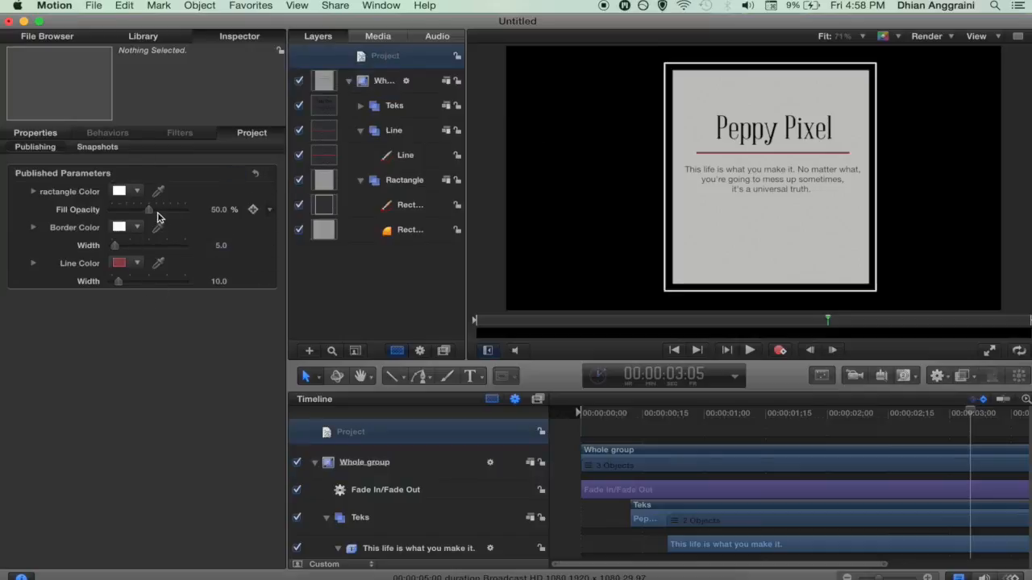
pyautogui.click(361, 107)
# Step: Publish Basic Formatting for both the Peppy Pixel title and body text layers
pyautogui.click(389, 158)
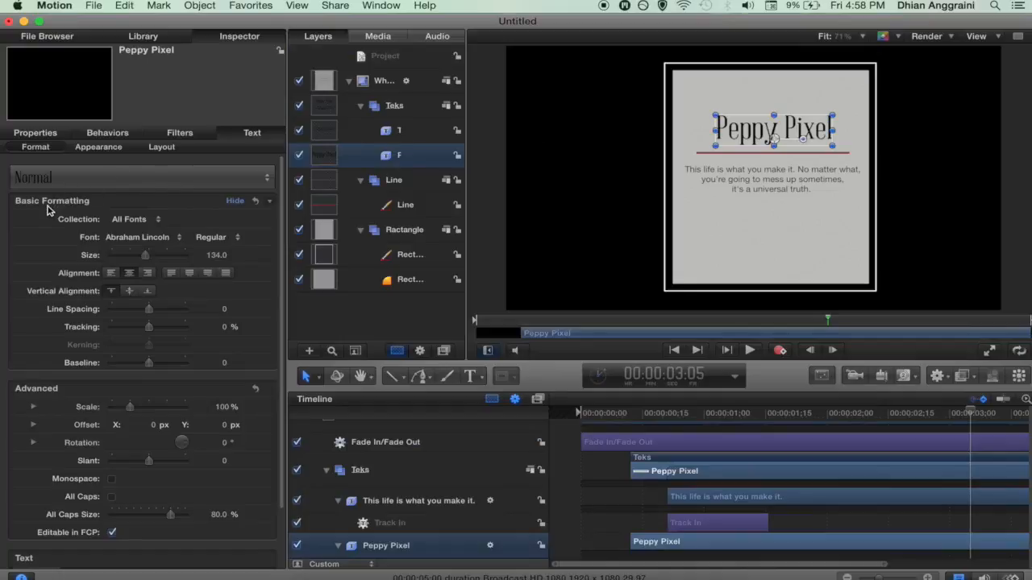
pyautogui.click(271, 202)
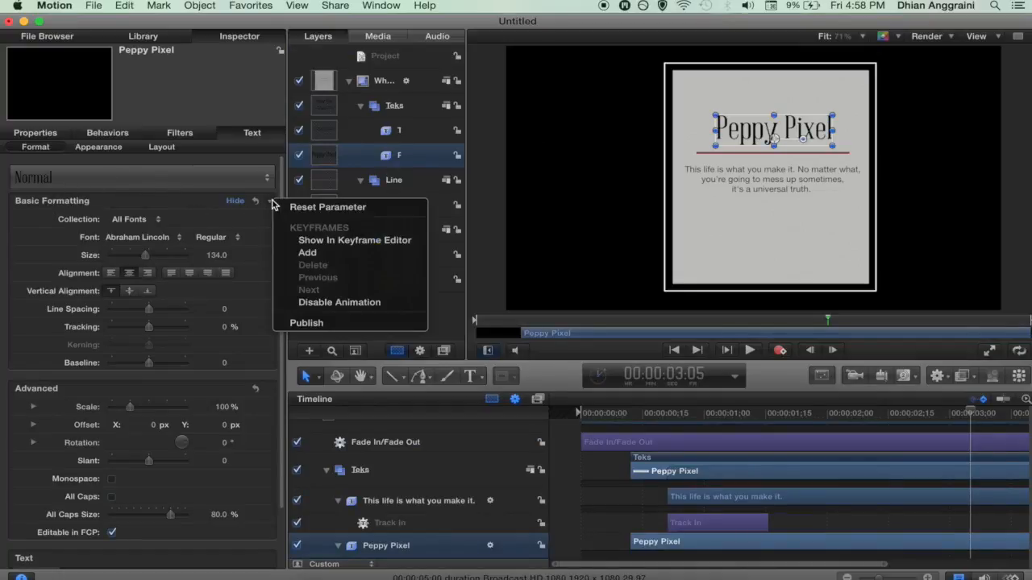
pyautogui.click(305, 324)
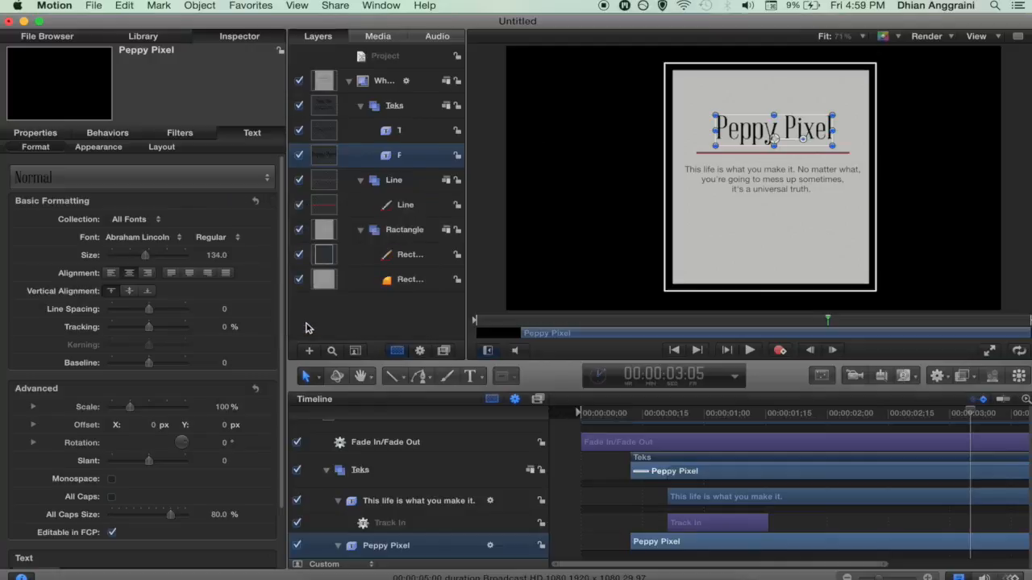
pyautogui.click(390, 133)
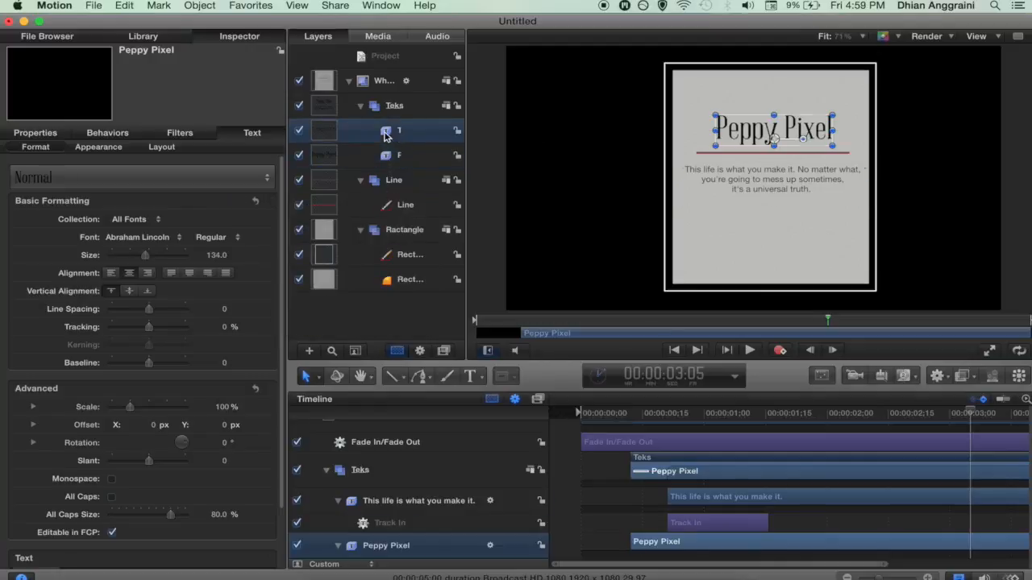
pyautogui.click(271, 202)
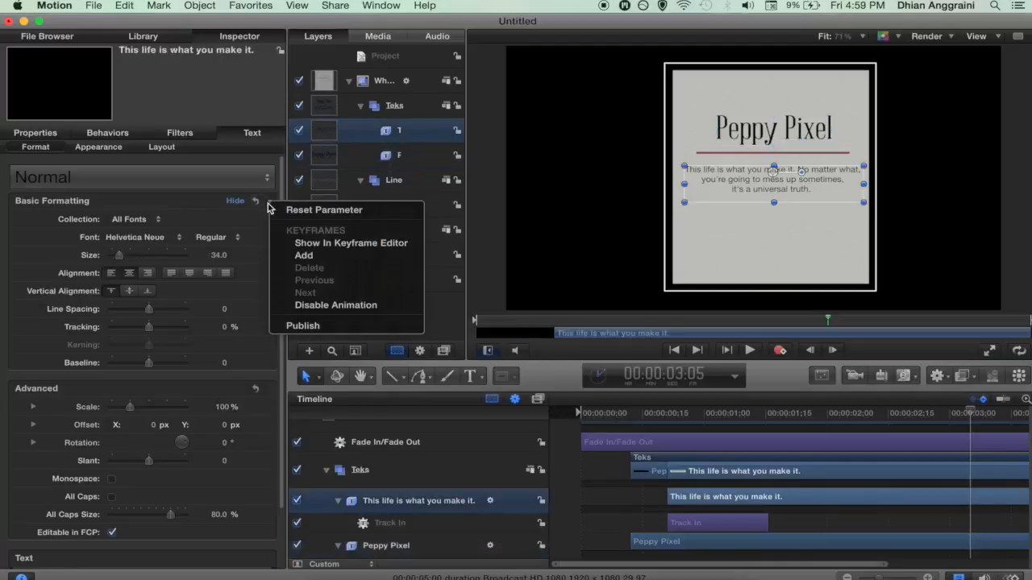
pyautogui.click(299, 326)
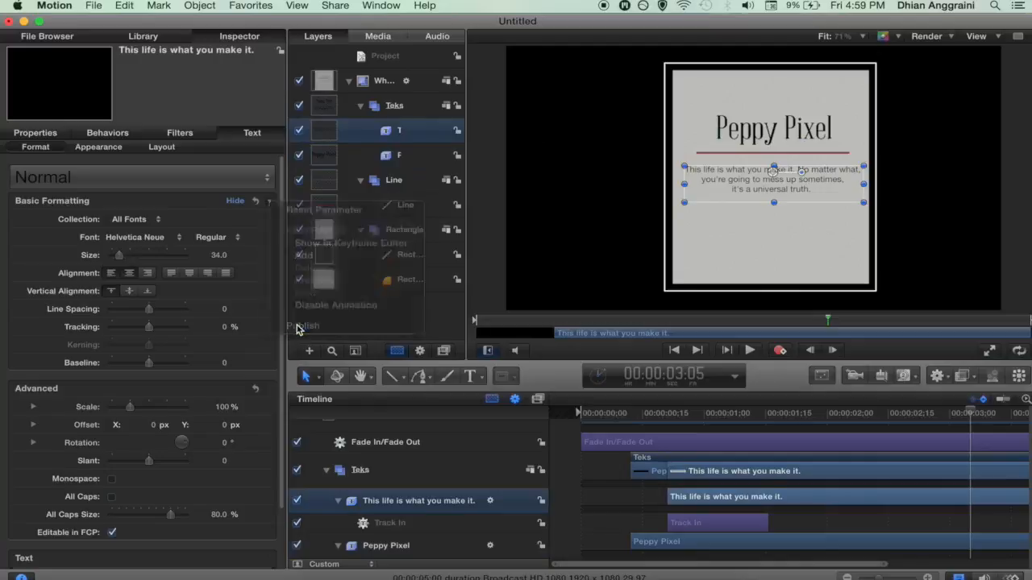
pyautogui.click(361, 107)
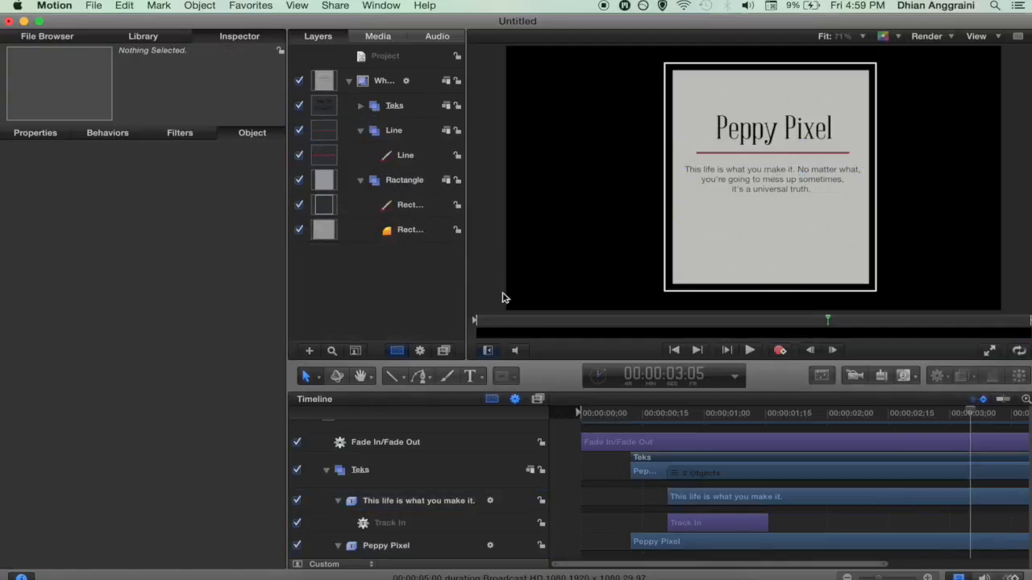
pyautogui.click(388, 58)
pyautogui.click(388, 58)
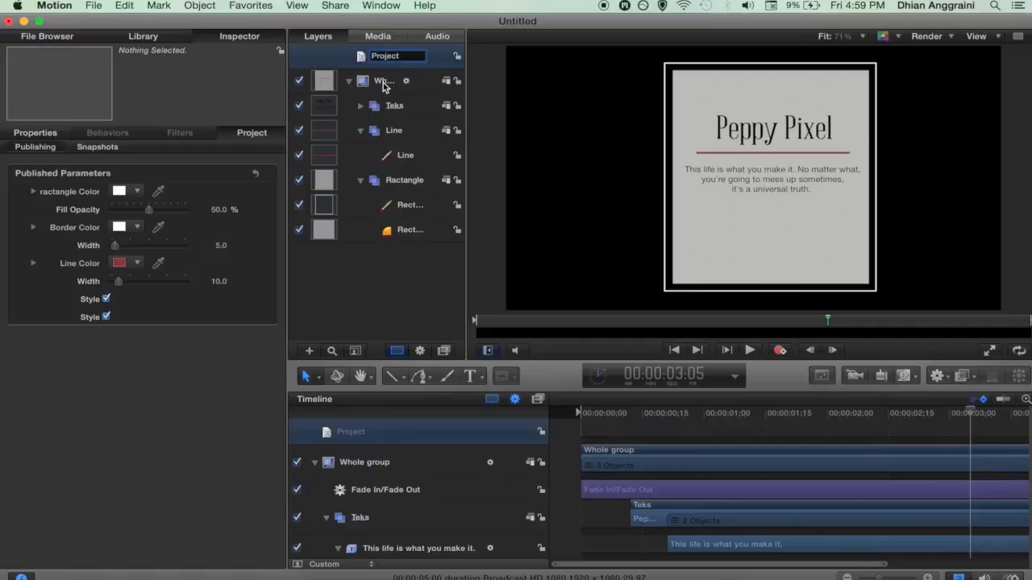
pyautogui.click(382, 83)
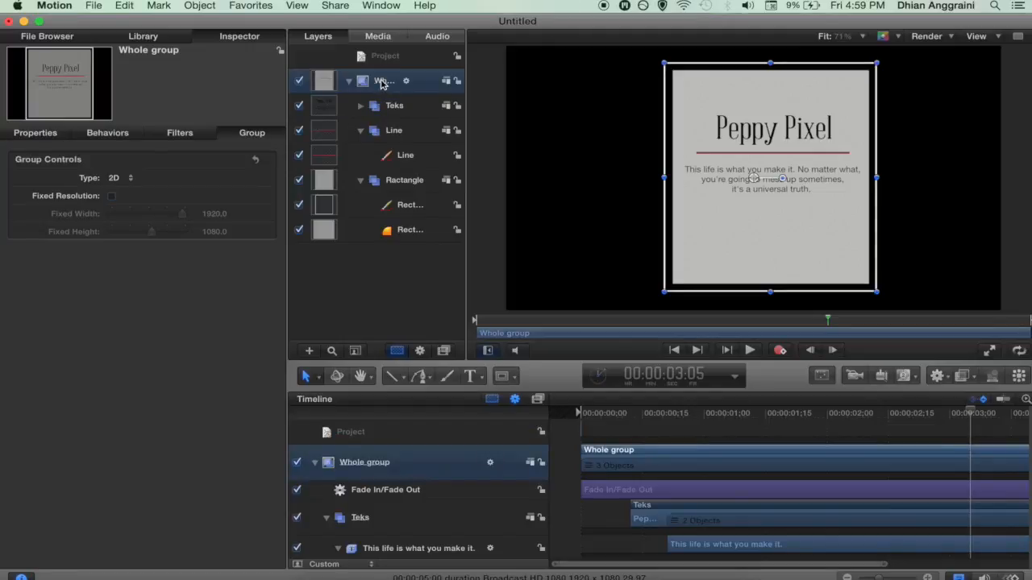
# Step: Publish the Whole group's Position parameter from its Transform properties
pyautogui.click(46, 136)
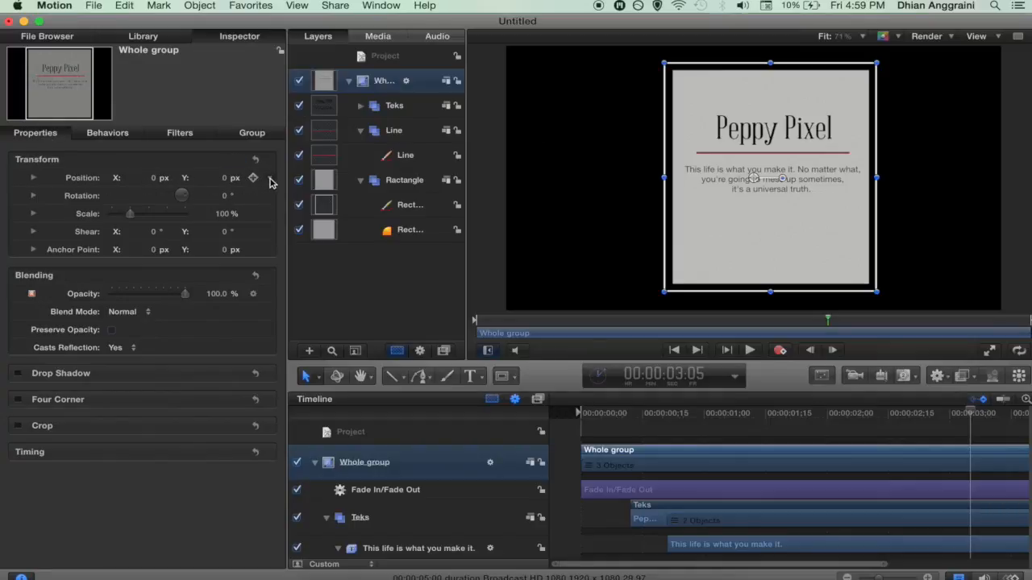
pyautogui.click(272, 182)
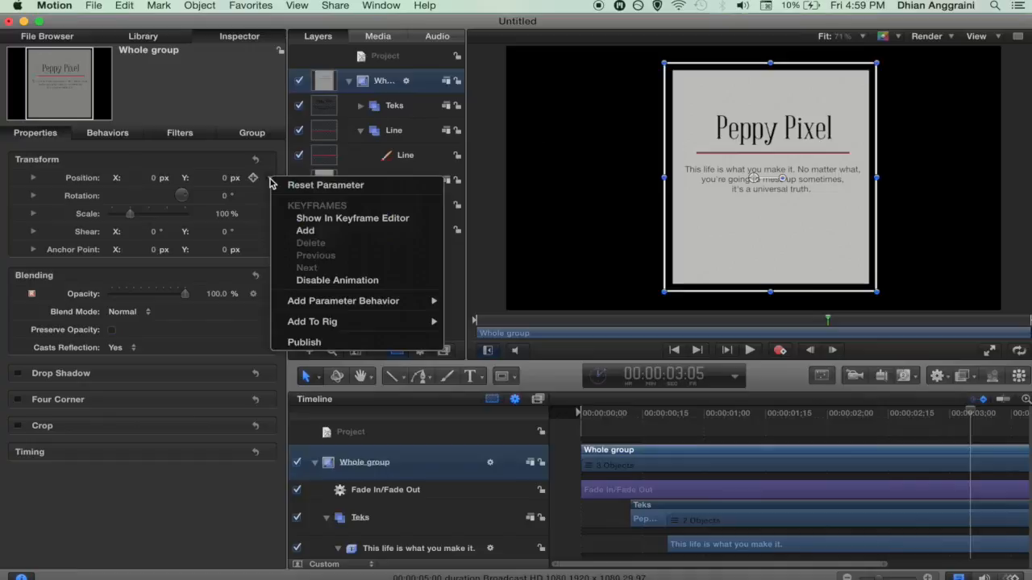
pyautogui.click(293, 345)
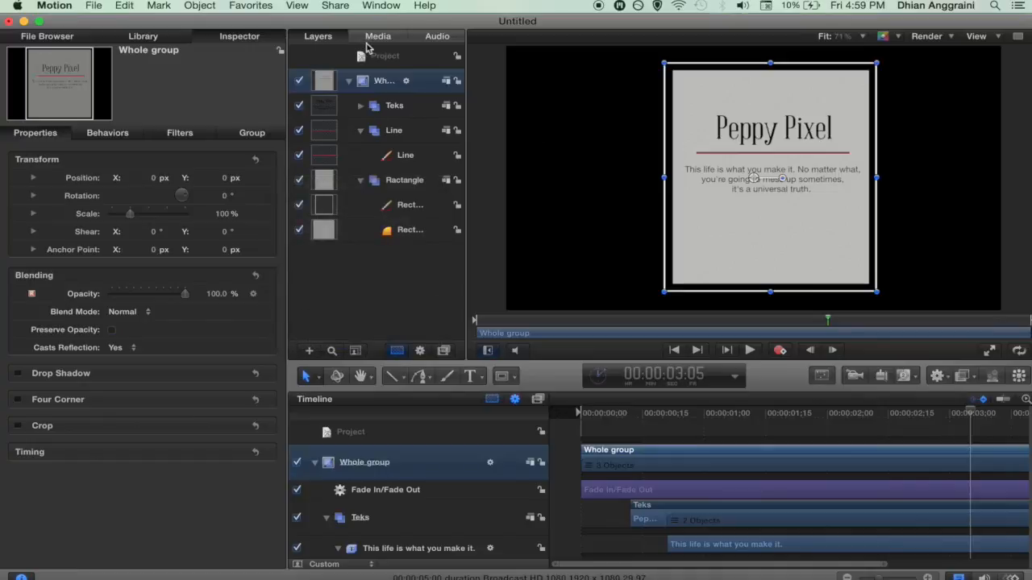
# Step: Rename the published Position parameter to 'whole Position' in the project's Published Parameters
pyautogui.click(385, 57)
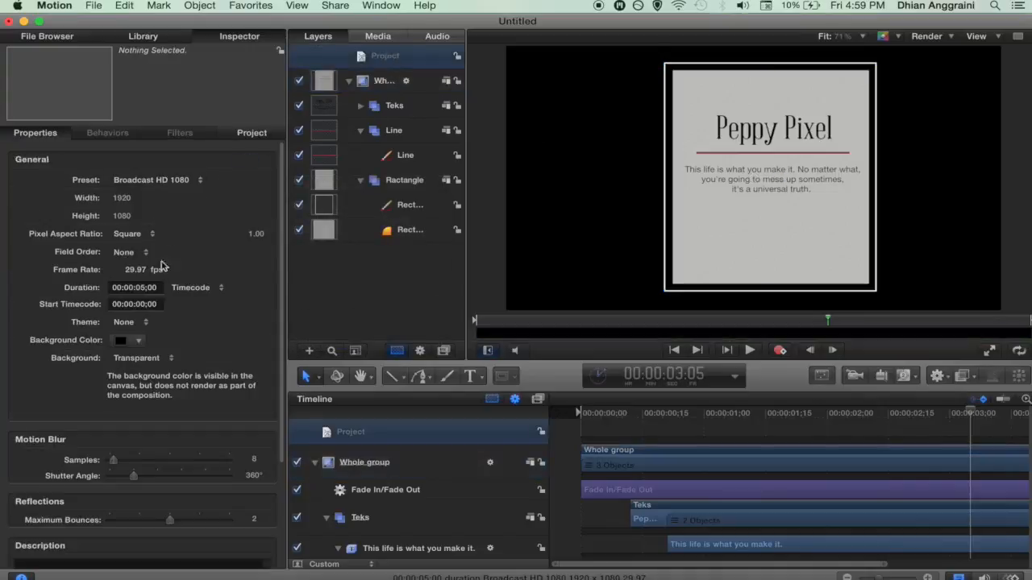
pyautogui.click(382, 81)
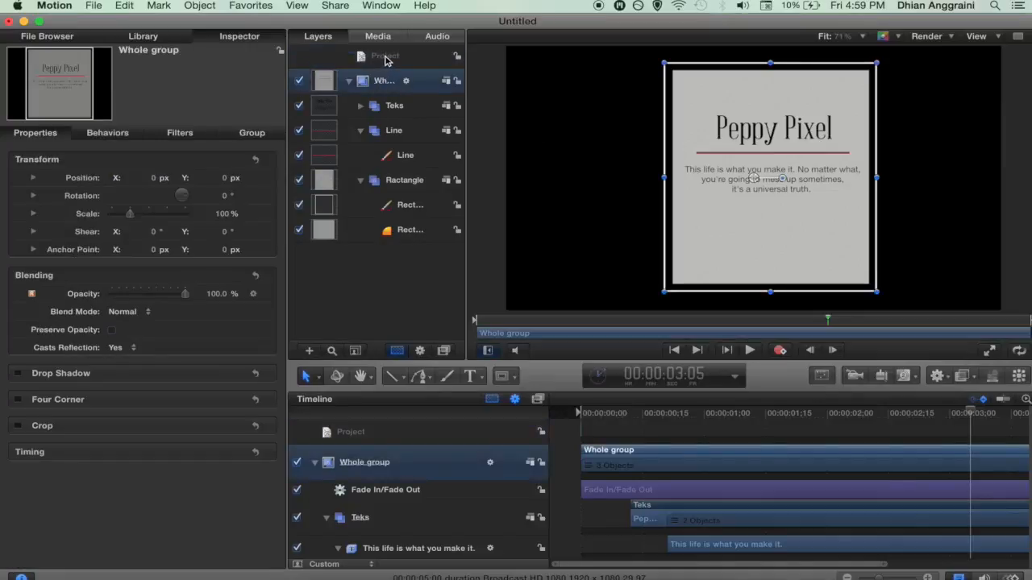
pyautogui.click(385, 56)
pyautogui.click(252, 133)
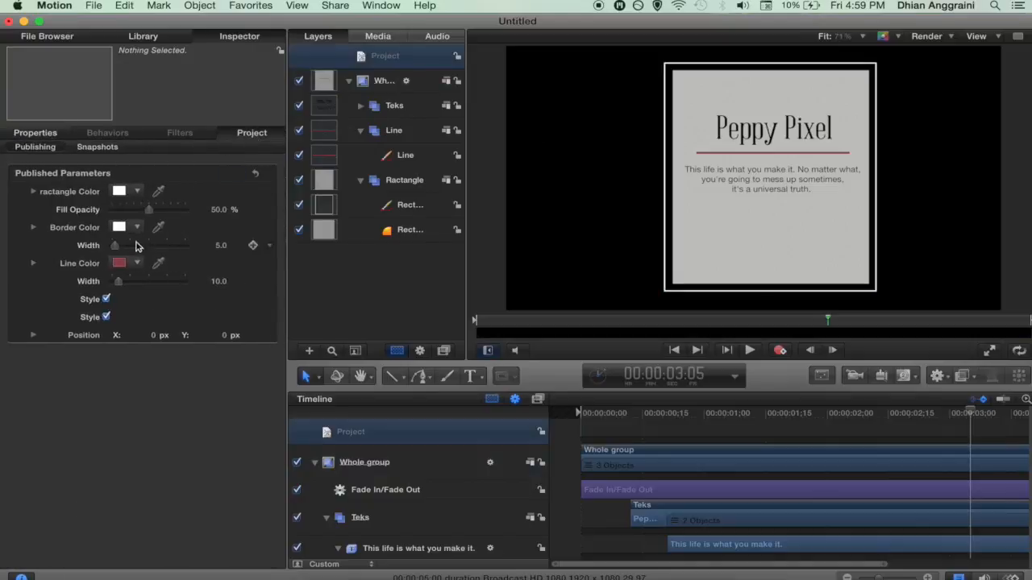
pyautogui.doubleClick(70, 337)
pyautogui.click(68, 335)
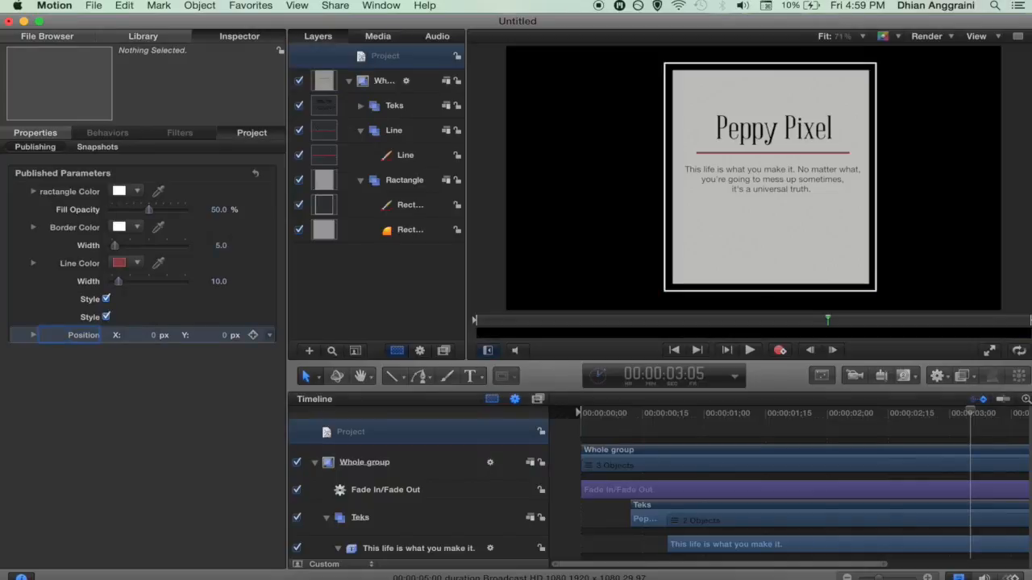
pyautogui.write('whole')
pyautogui.press('Return')
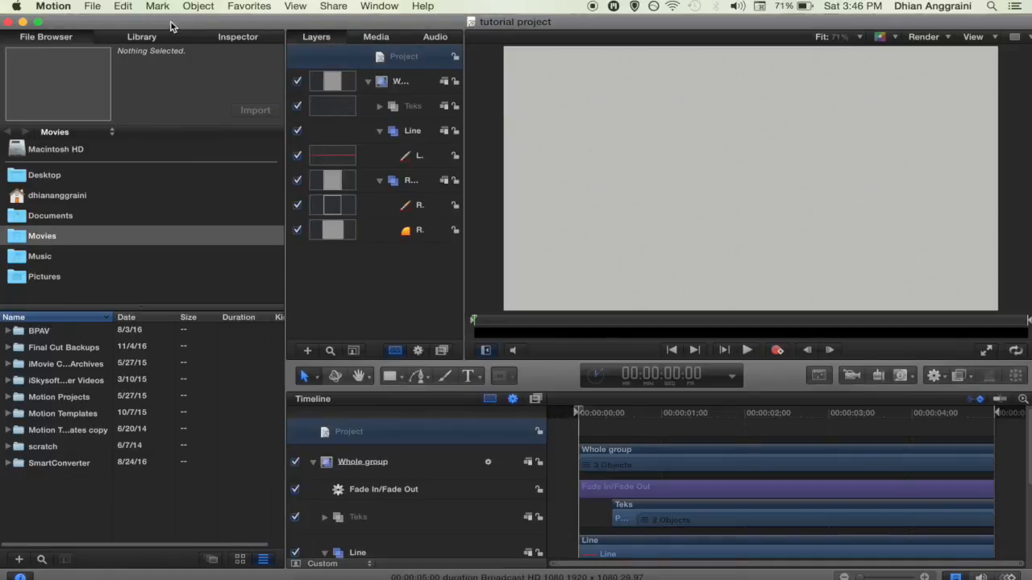
# Step: Open Publish Template and enter the name 'Animated teks panel using motion'
pyautogui.click(94, 7)
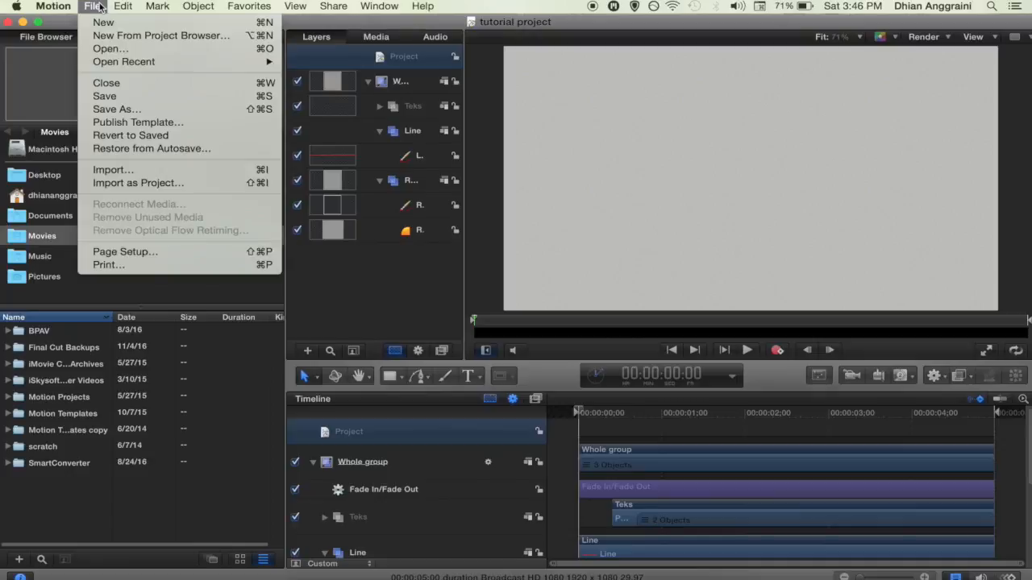
pyautogui.click(129, 122)
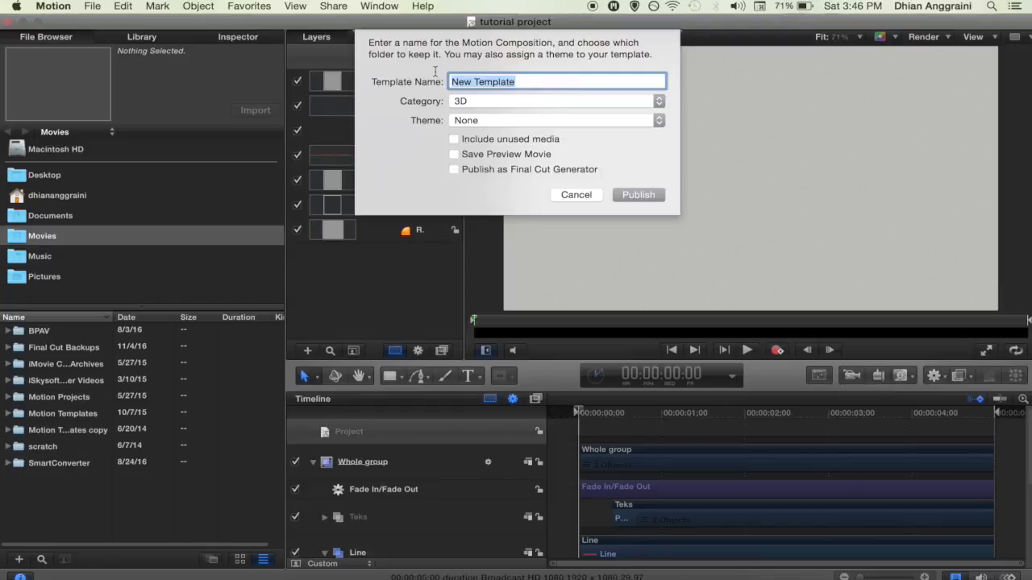
pyautogui.write('An')
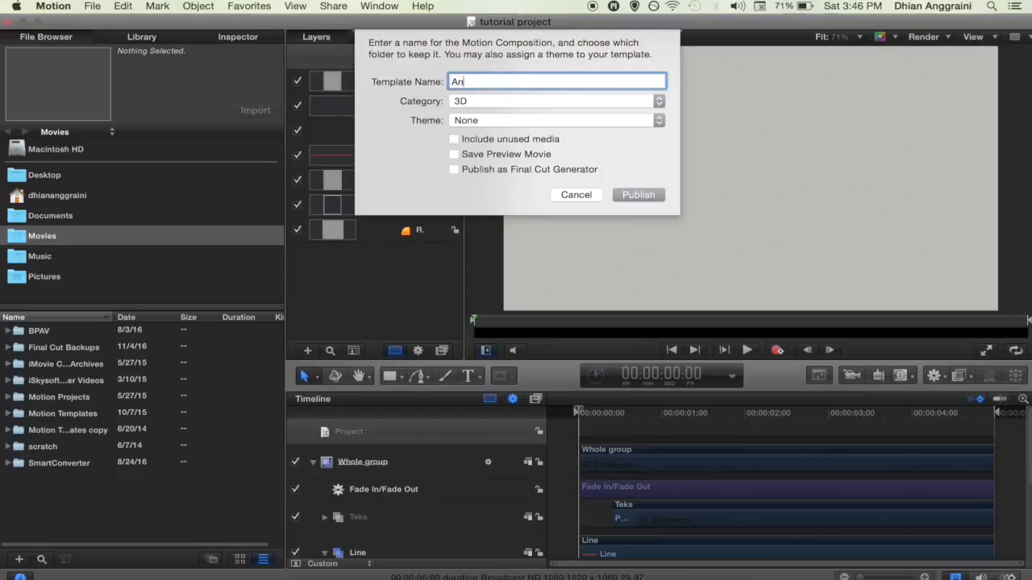
pyautogui.write('imated teks panel using ')
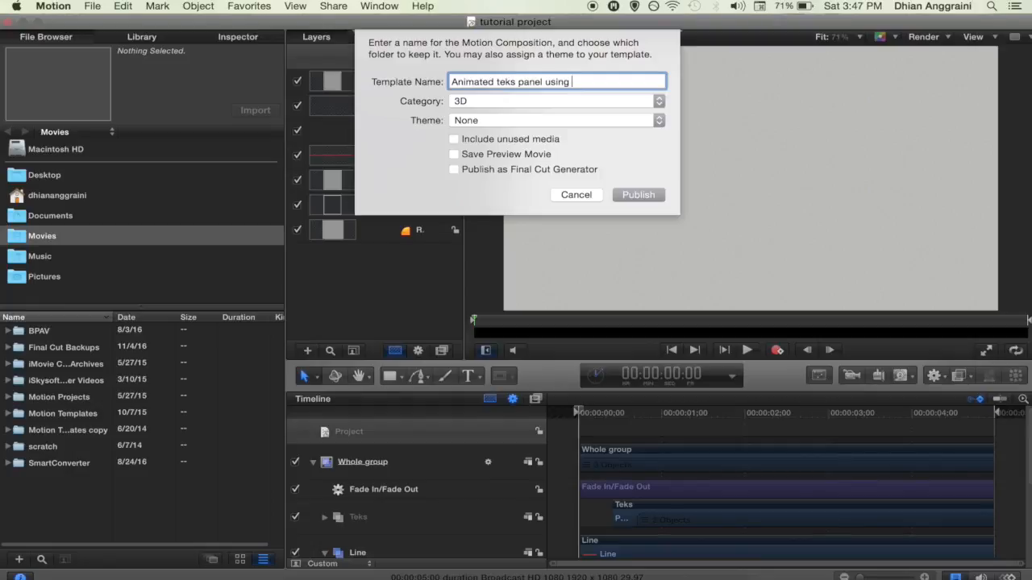
pyautogui.write('motion')
# Step: Create a new custom template category and enable Publish as Final Cut Generator
pyautogui.click(496, 100)
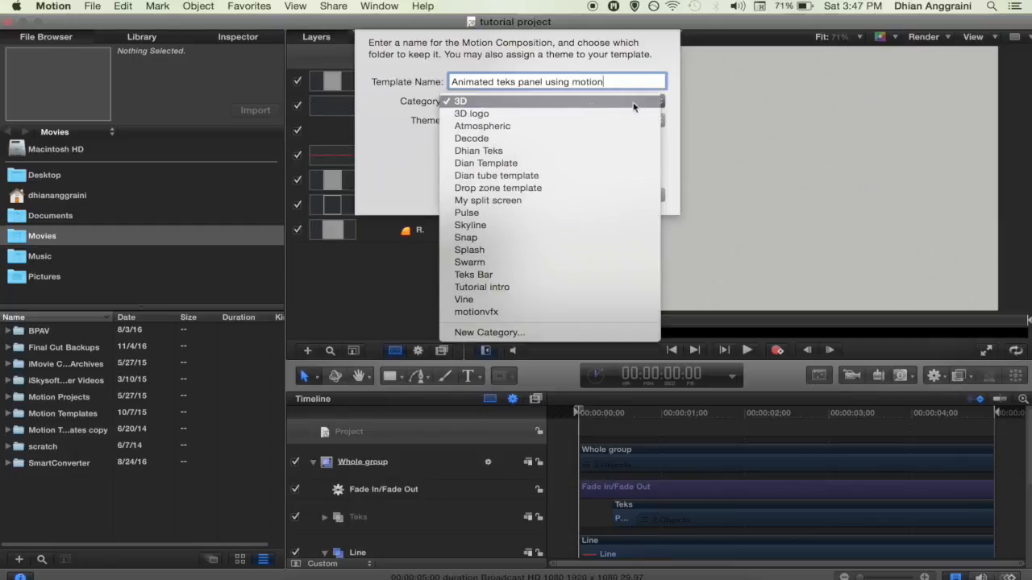
pyautogui.click(482, 332)
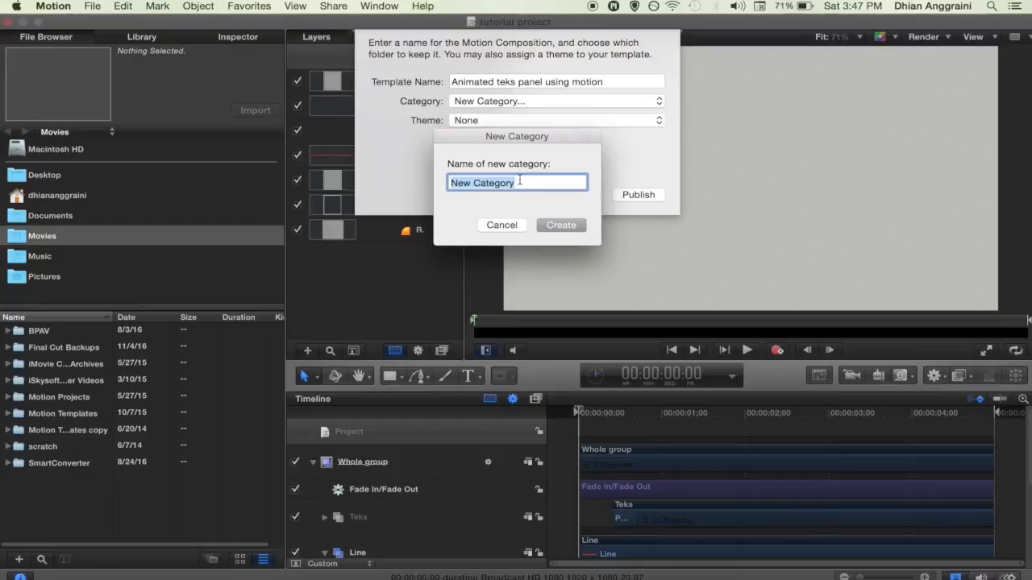
pyautogui.write('dian')
pyautogui.press('BackSpace')
pyautogui.press('BackSpace')
pyautogui.press('BackSpace')
pyautogui.press('BackSpace')
pyautogui.write('D')
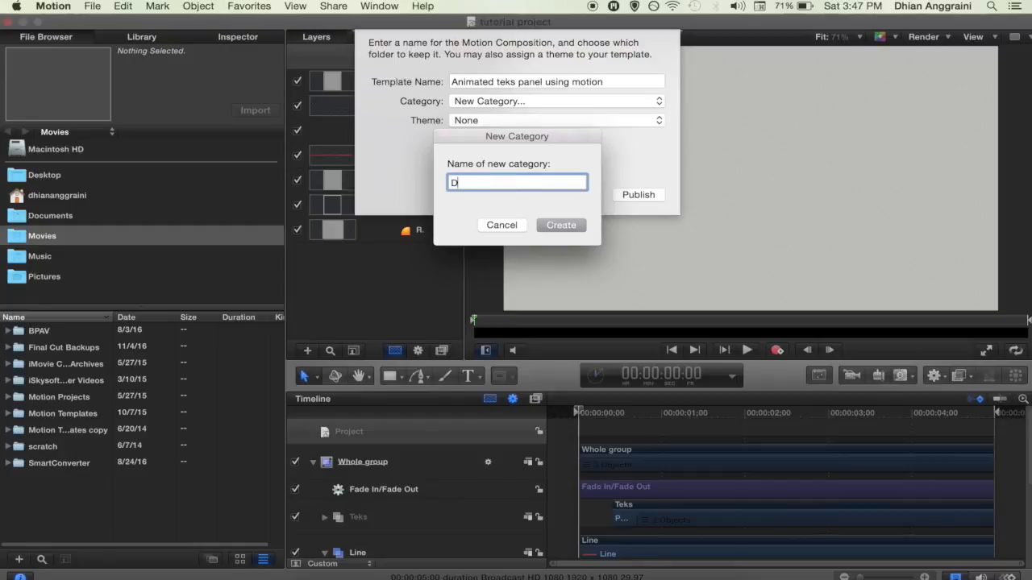
pyautogui.write('ian catagory')
pyautogui.click(550, 224)
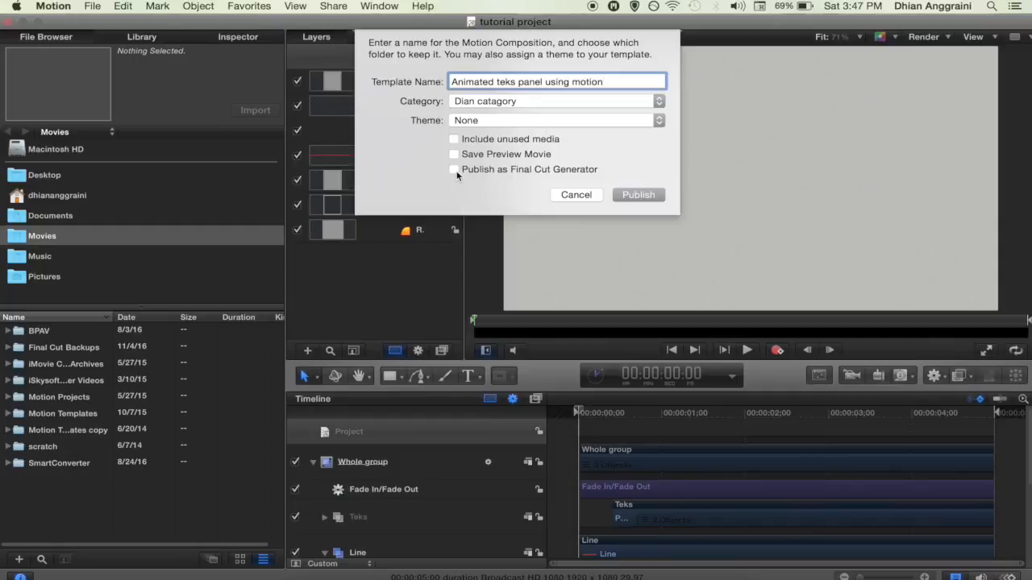
pyautogui.click(455, 169)
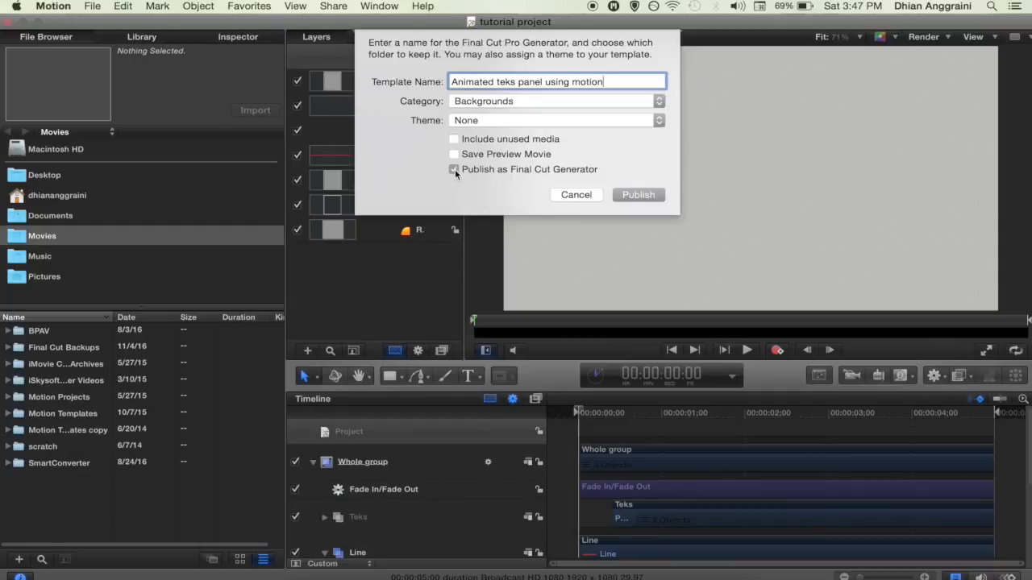
pyautogui.click(455, 170)
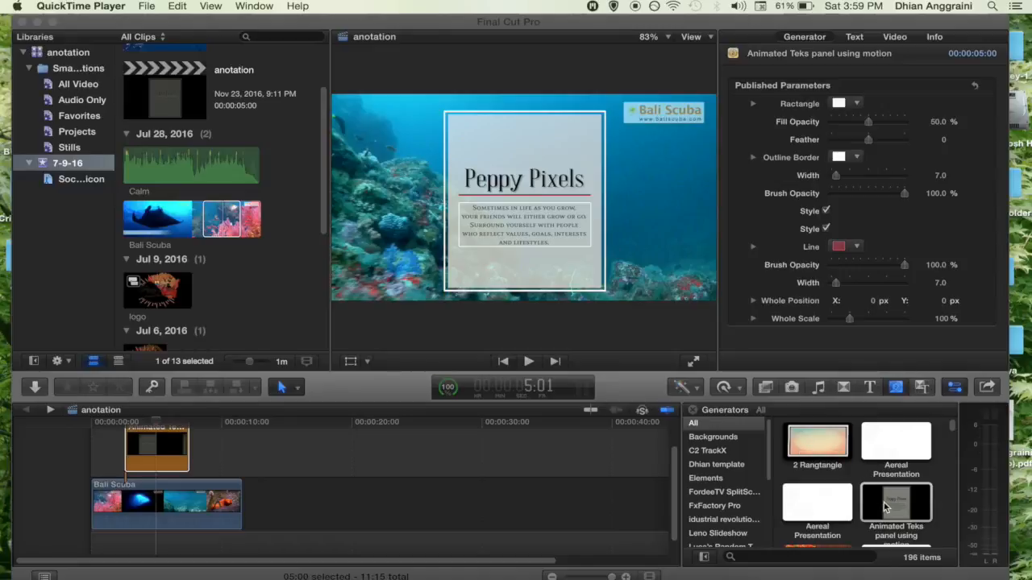
# Step: Add the Animated Teks panel generator to the timeline above the Bali Scuba clip
pyautogui.click(904, 391)
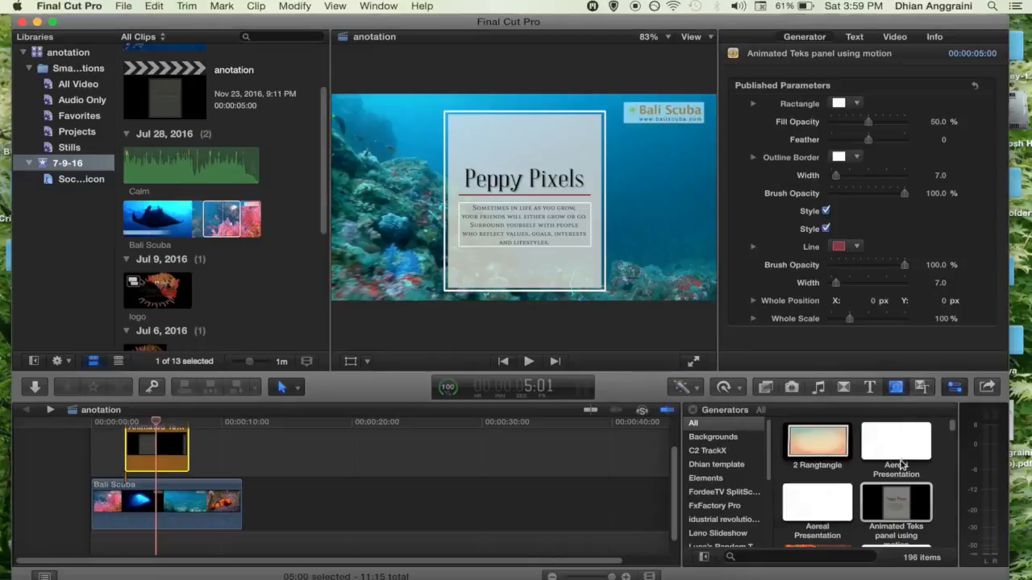
pyautogui.click(896, 505)
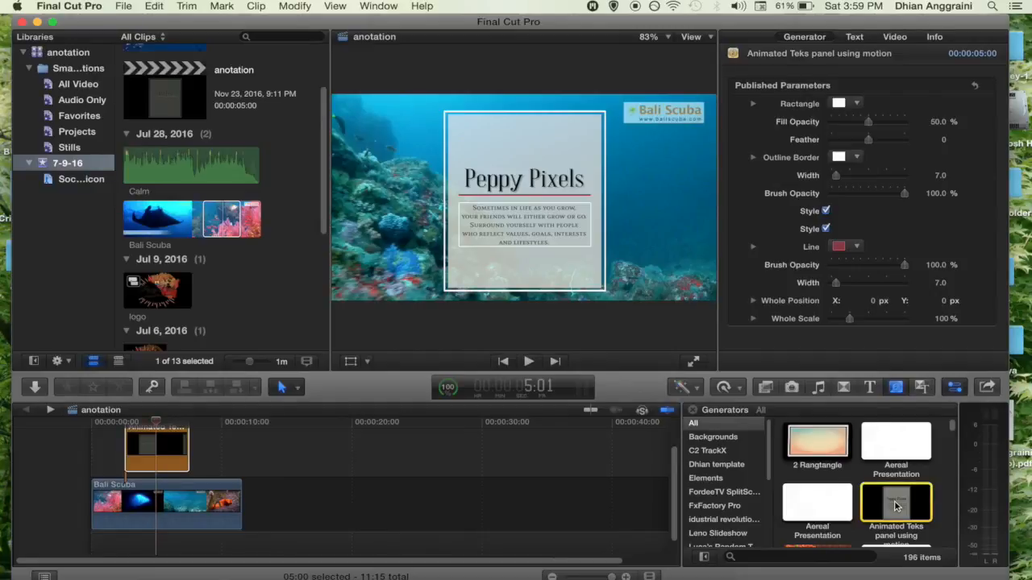
pyautogui.moveTo(896, 505); pyautogui.dragTo(252, 505)
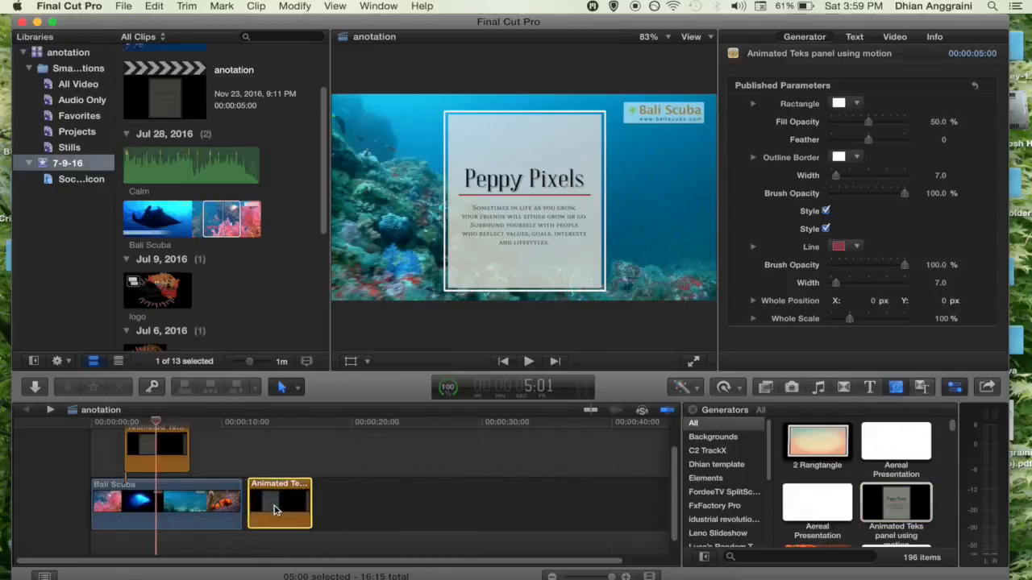
pyautogui.click(254, 424)
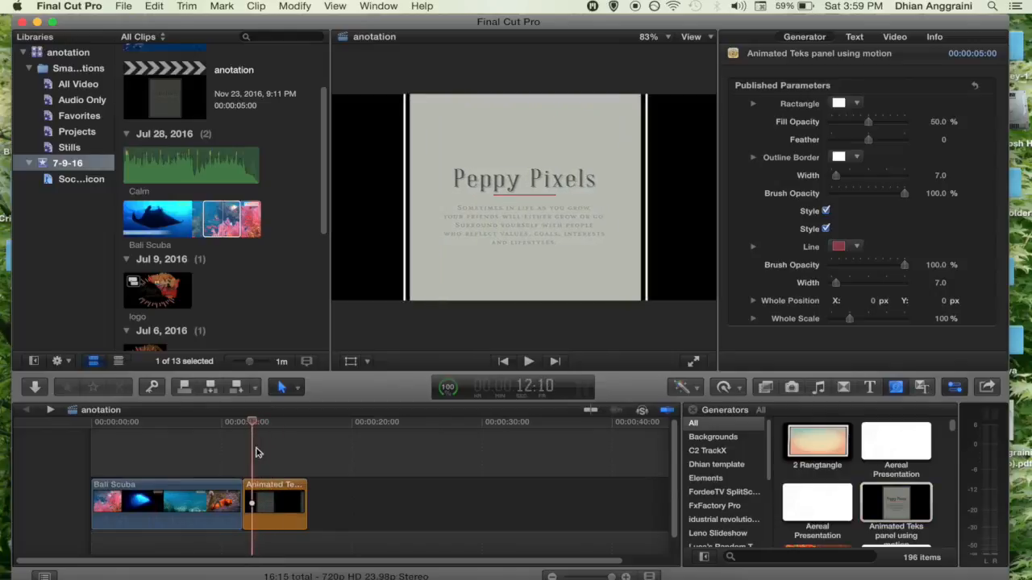
pyautogui.moveTo(275, 505); pyautogui.dragTo(161, 432)
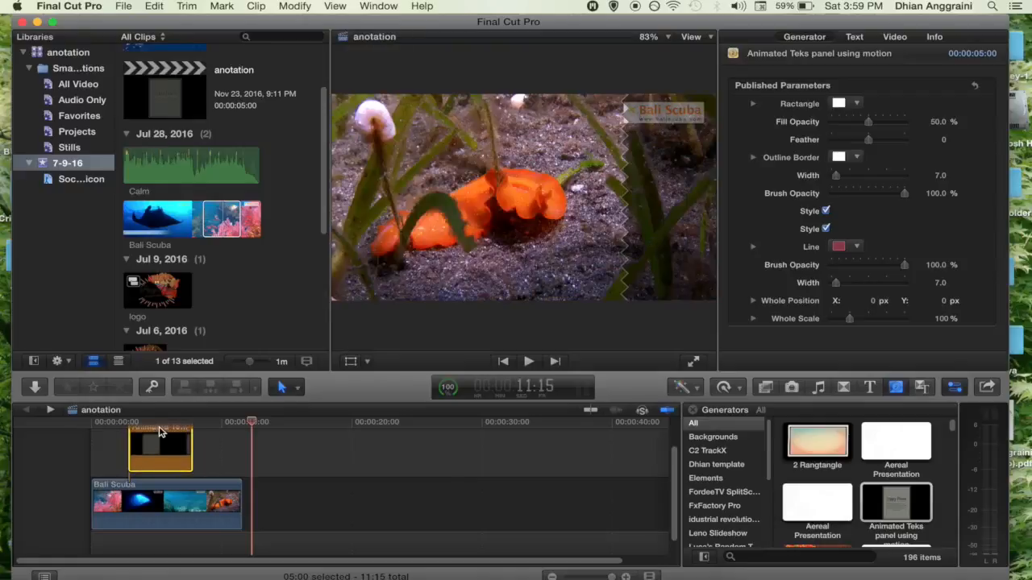
# Step: Play the title over the scuba footage from the start, then return to the title frame
pyautogui.click(100, 423)
pyautogui.press('space')
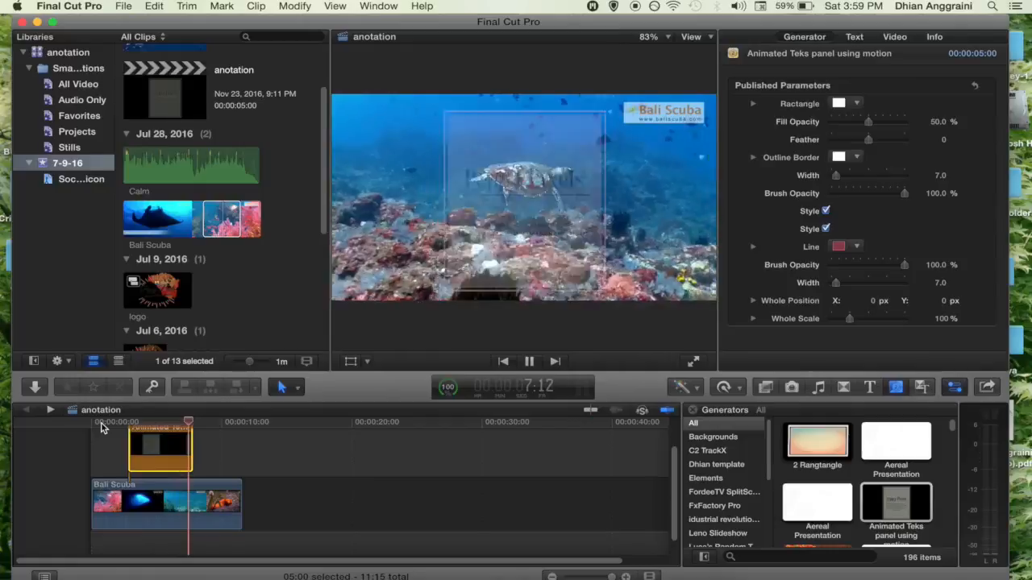
pyautogui.press('space')
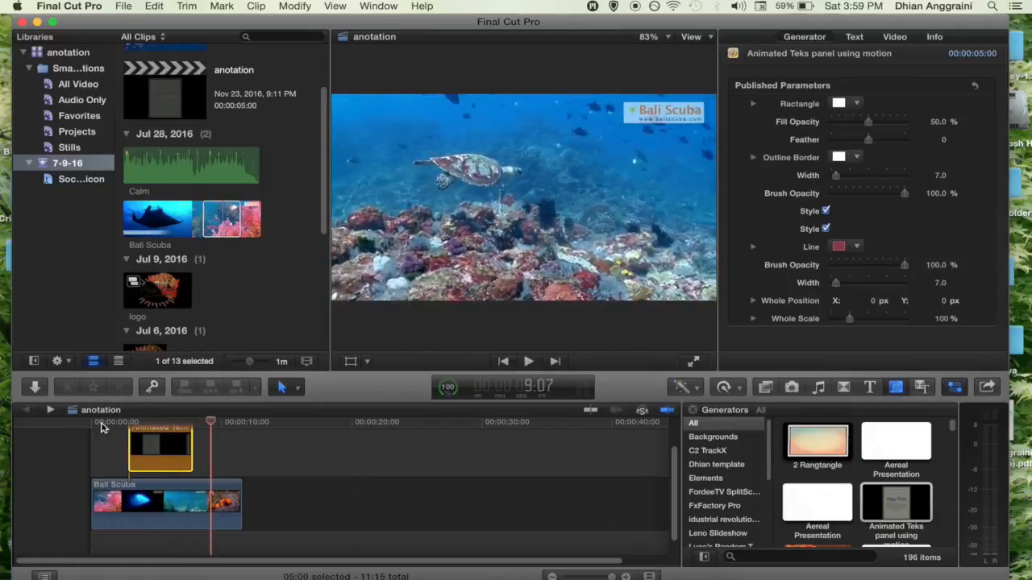
pyautogui.click(159, 426)
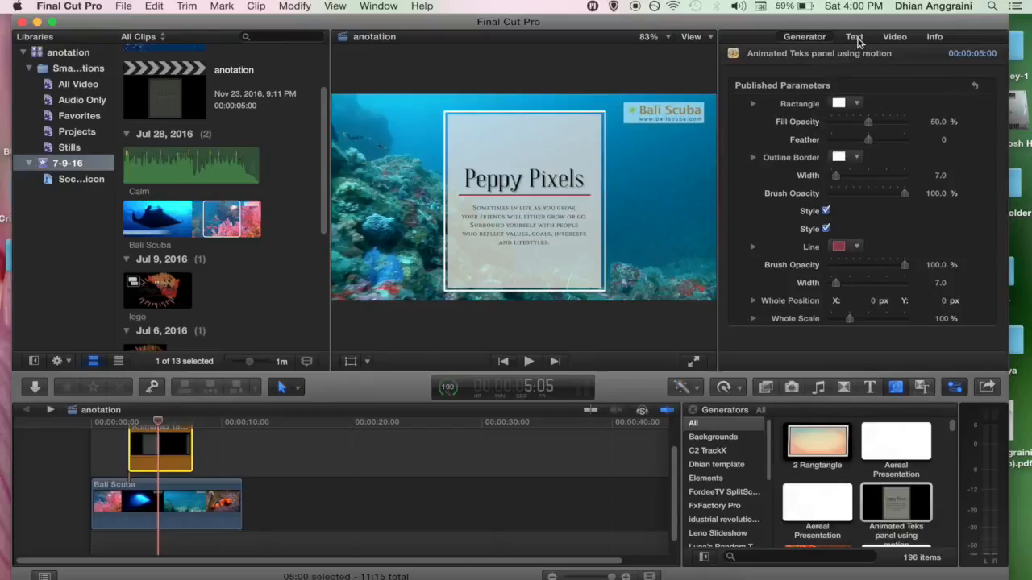
# Step: Select the Peppy Pixels heading in the Text inspector, keeping the Abraham Lincoln font
pyautogui.click(857, 39)
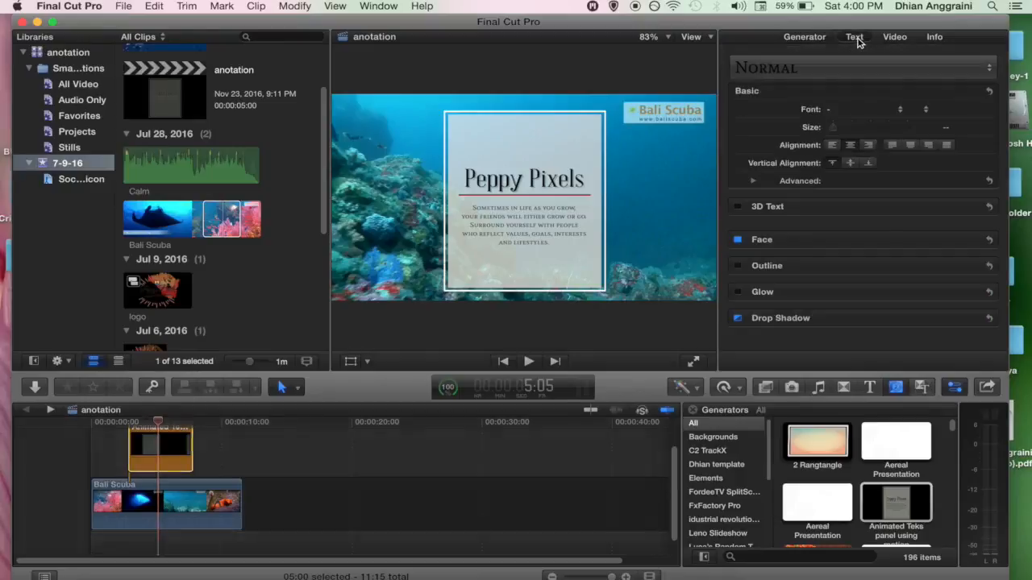
pyautogui.click(530, 185)
pyautogui.doubleClick(529, 184)
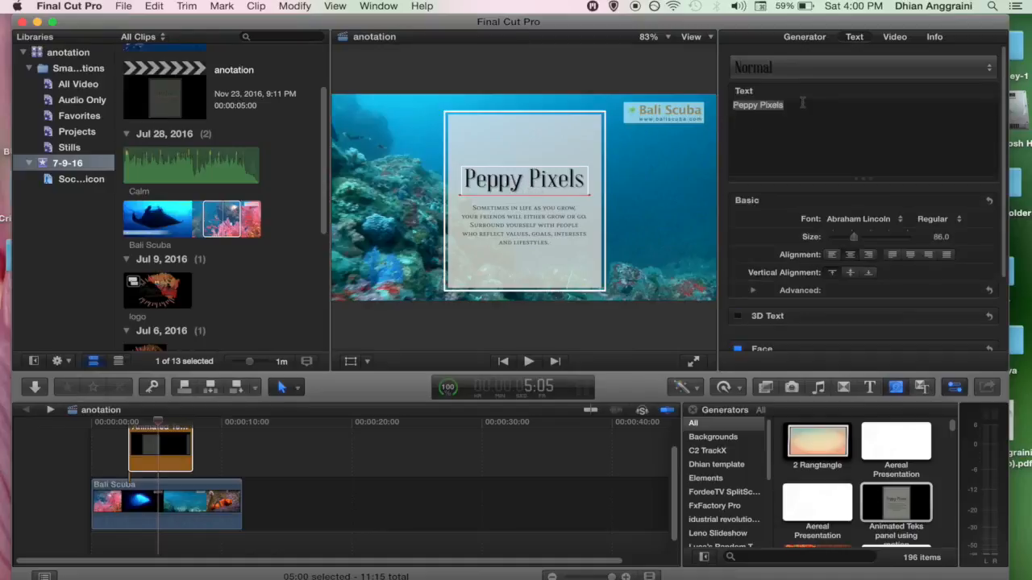
pyautogui.click(901, 225)
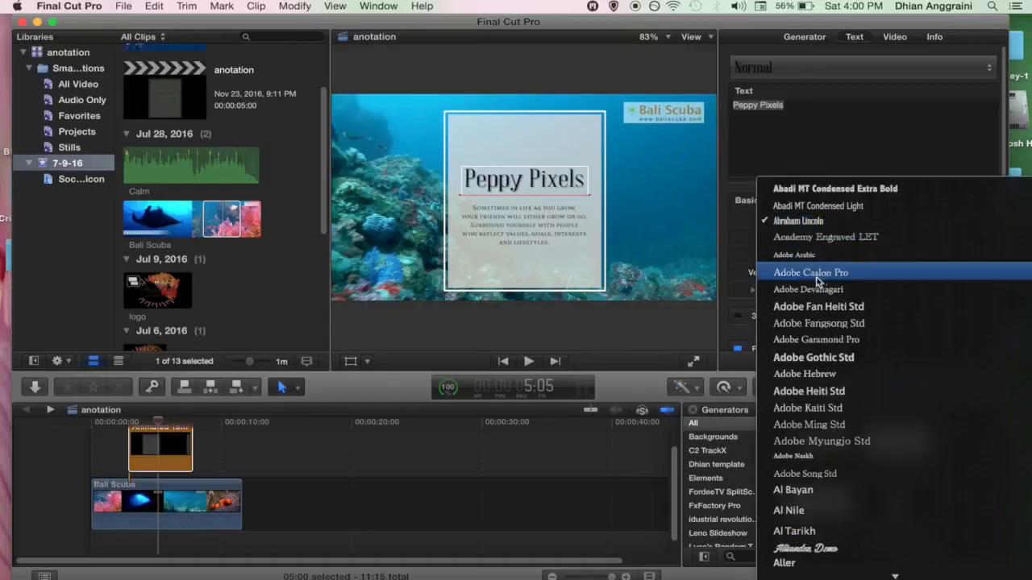
pyautogui.click(815, 221)
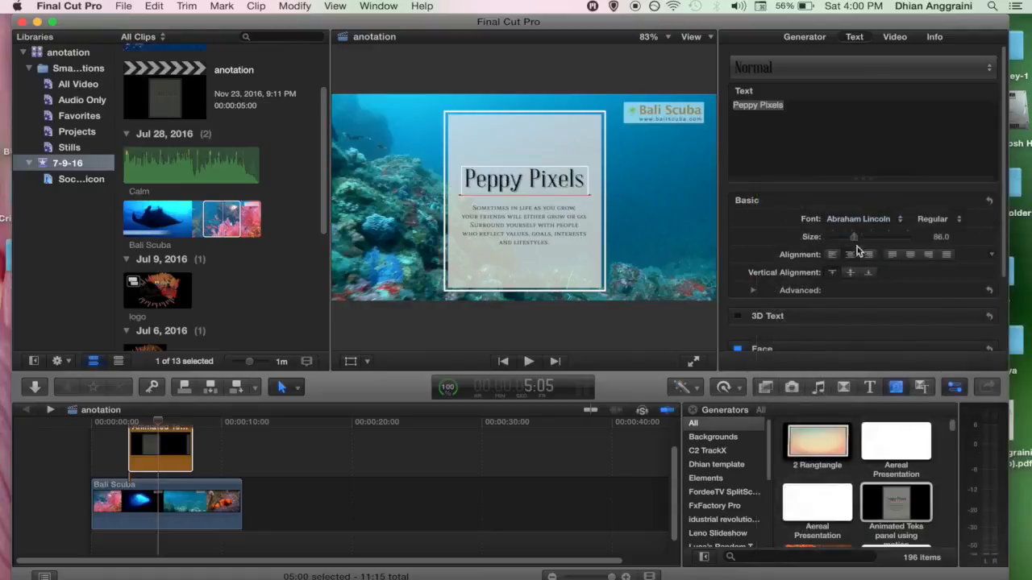
# Step: Change the heading's Face colour from black to a dark red swatch
pyautogui.scroll(-3, 788, 314)
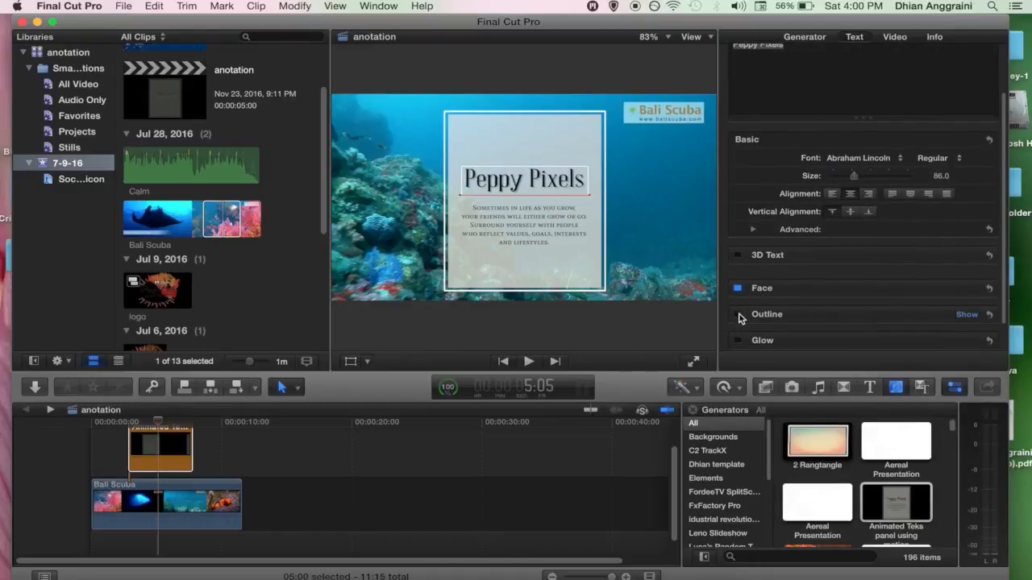
pyautogui.scroll(-2, 740, 318)
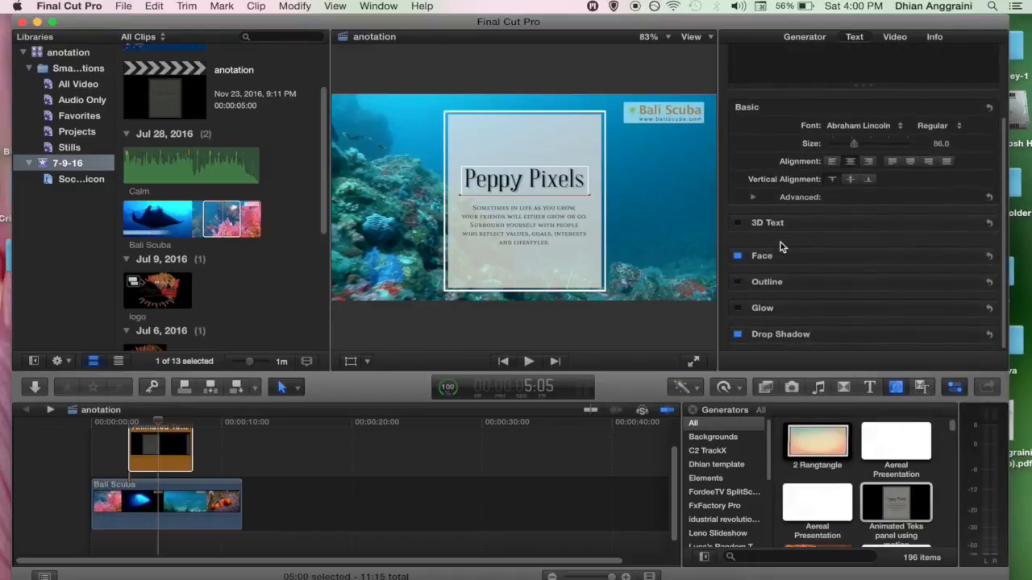
pyautogui.scroll(4, 818, 207)
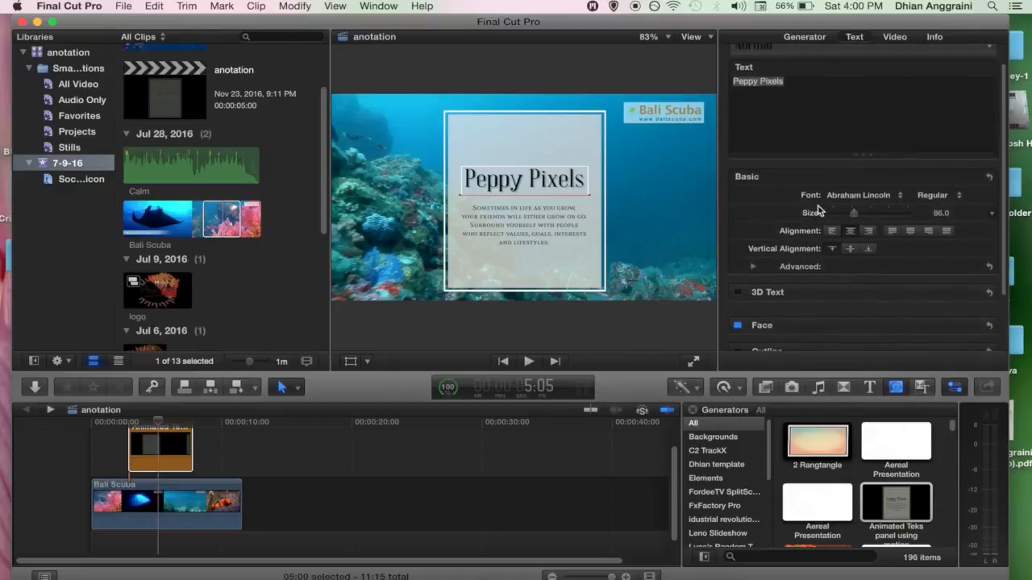
pyautogui.scroll(-1, 792, 320)
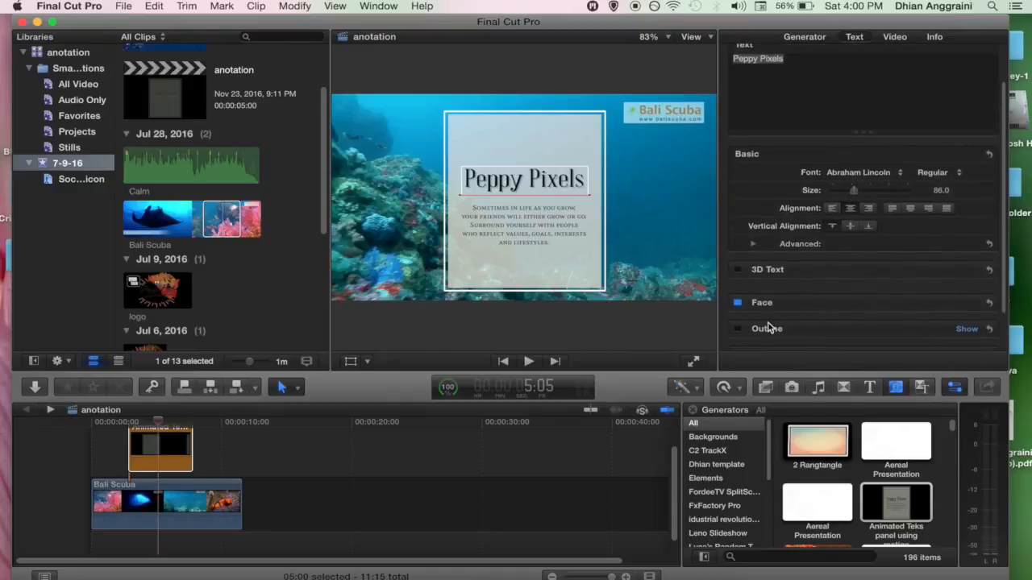
pyautogui.scroll(-2, 768, 328)
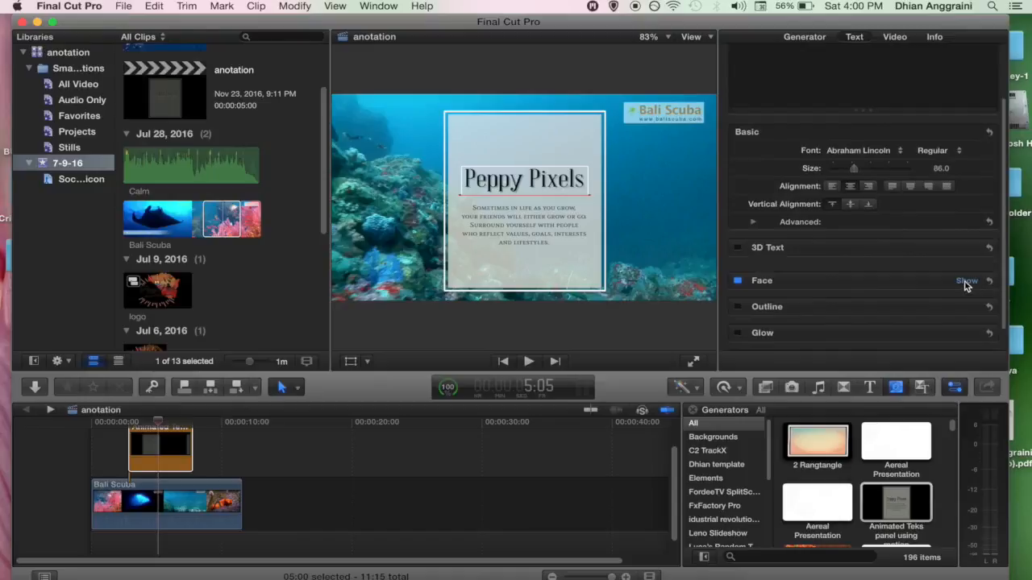
pyautogui.click(968, 282)
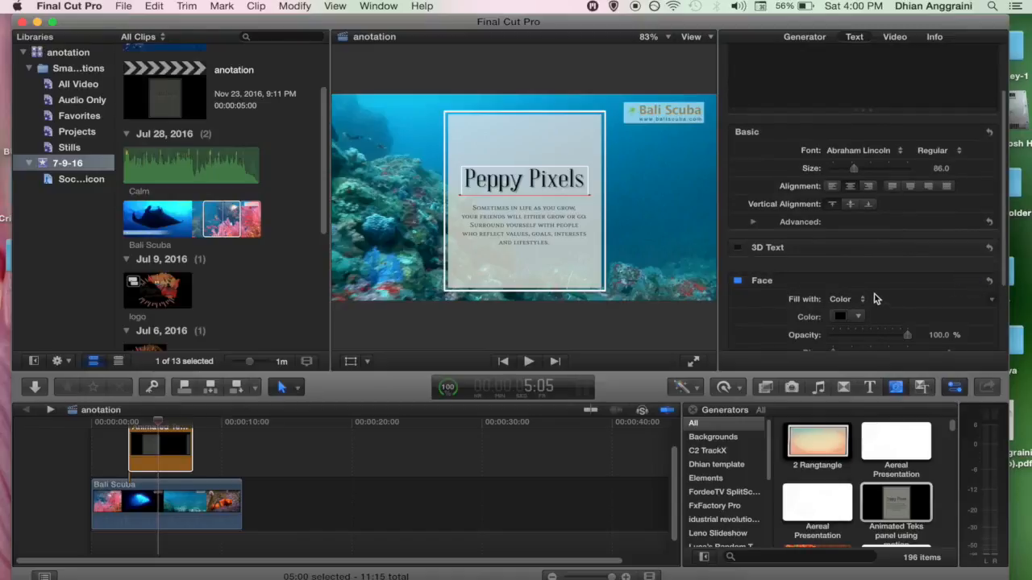
pyautogui.scroll(-3, 873, 295)
pyautogui.click(841, 258)
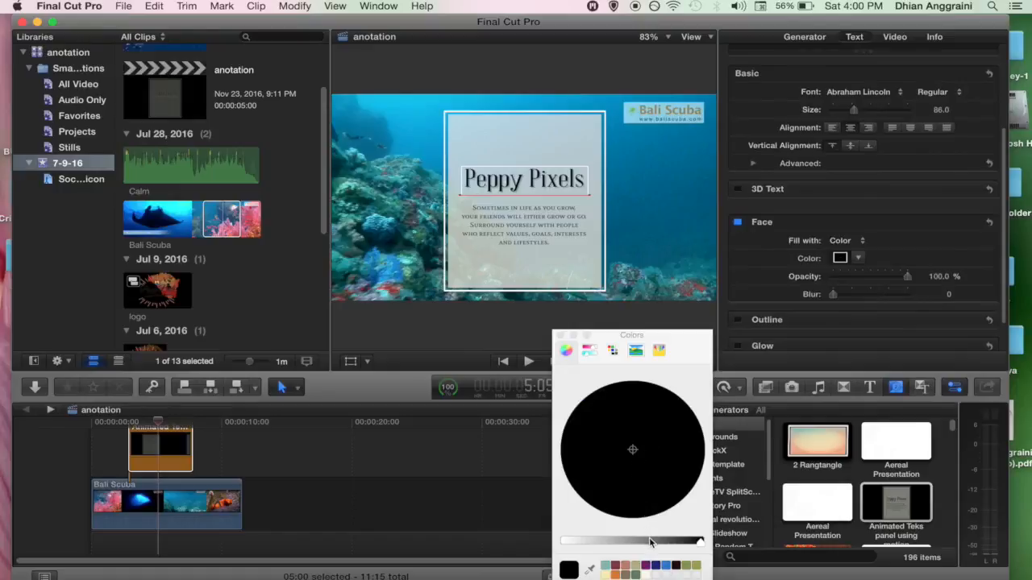
pyautogui.click(615, 567)
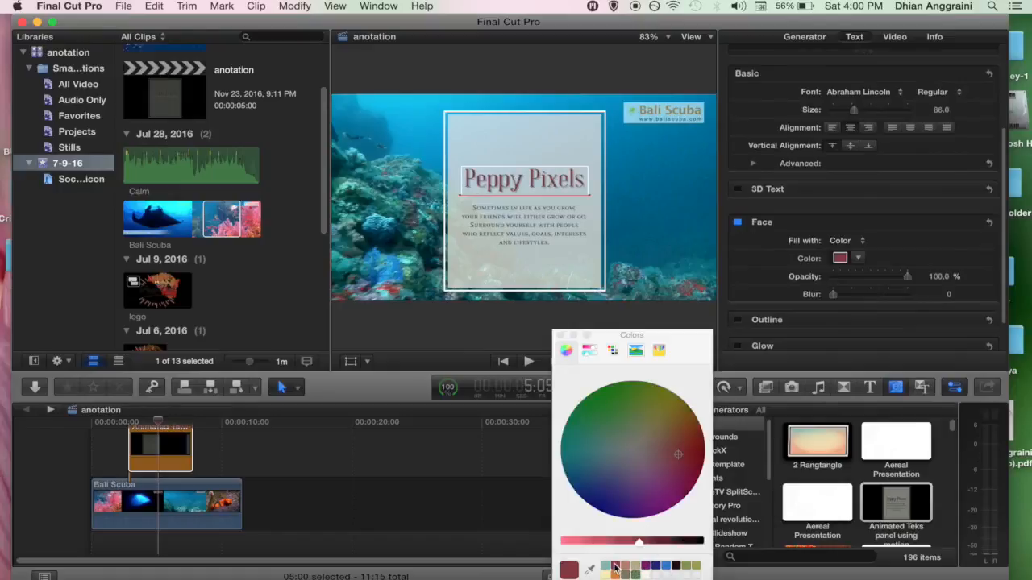
pyautogui.click(562, 335)
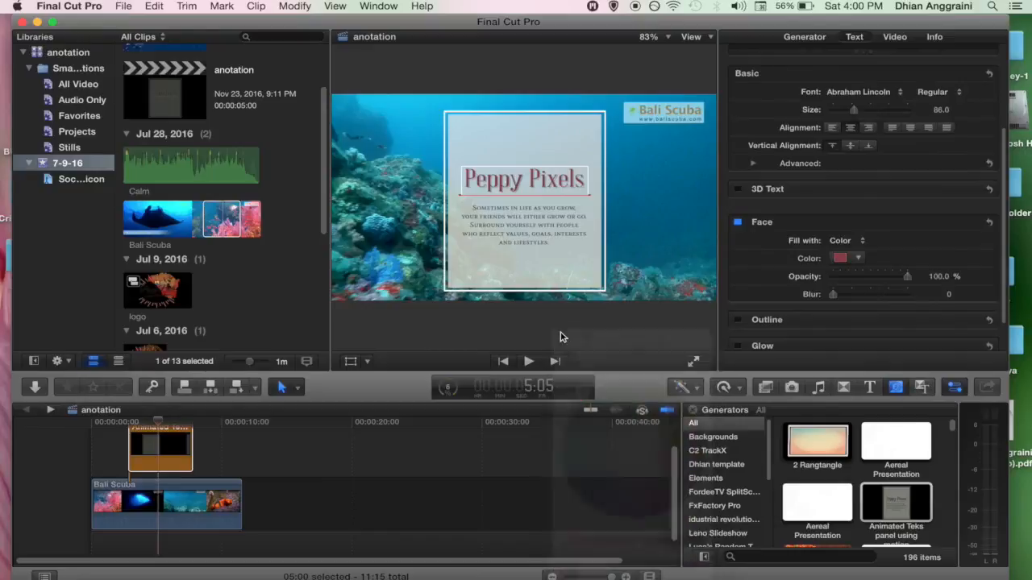